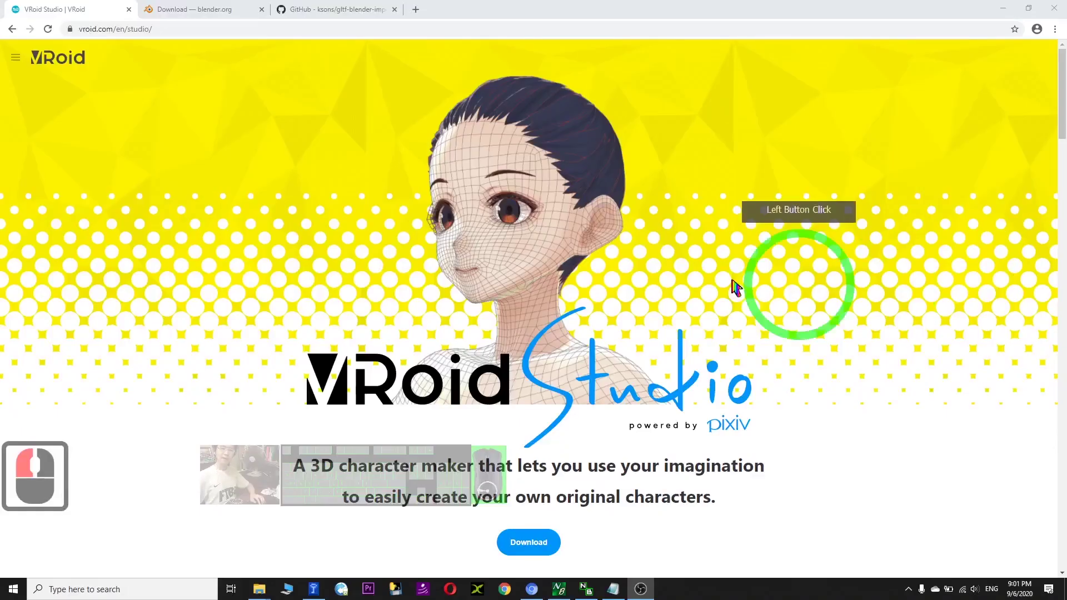
# Step: Review the download pages for VRoid Studio, Blender 2.83 and the gltf-blender-importer add-on
pyautogui.click(840, 263)
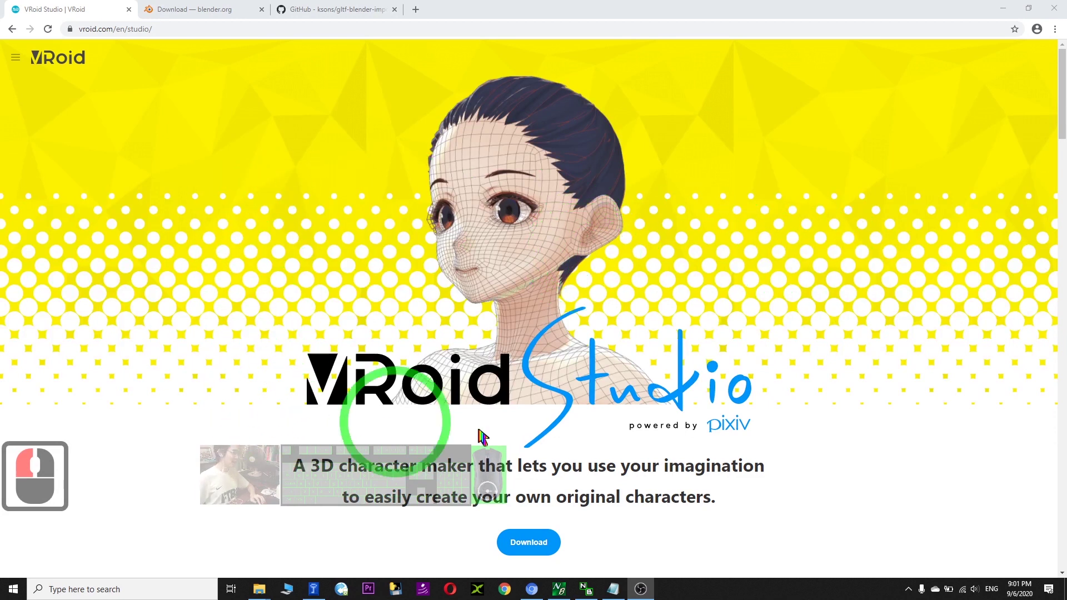
pyautogui.moveTo(688, 452)
pyautogui.mouseDown()
pyautogui.moveTo(769, 343)
pyautogui.moveTo(280, 331)
pyautogui.mouseUp()
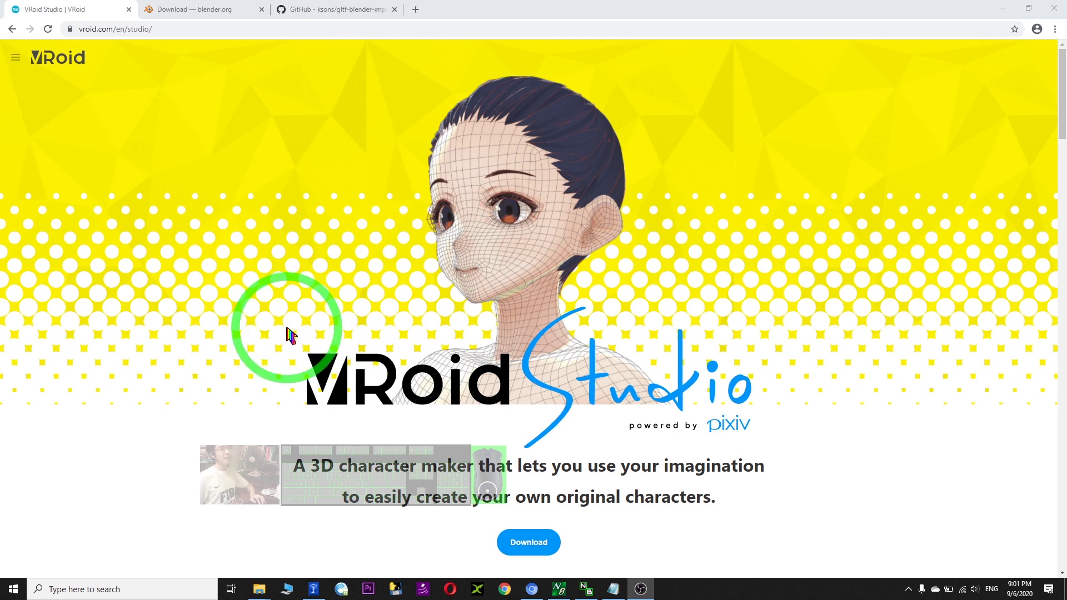
pyautogui.click(203, 10)
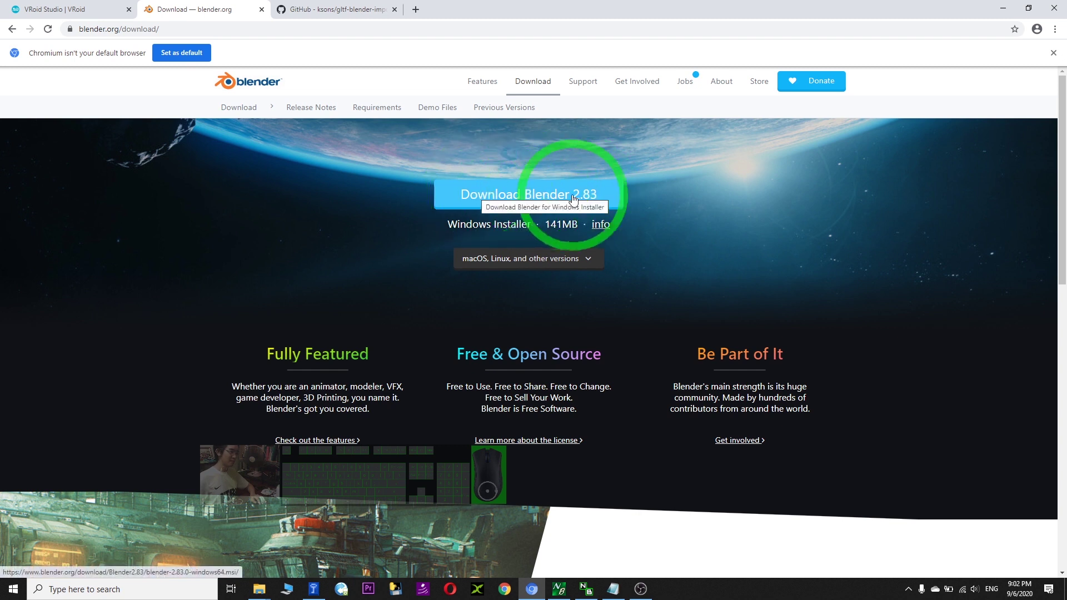
pyautogui.click(315, 16)
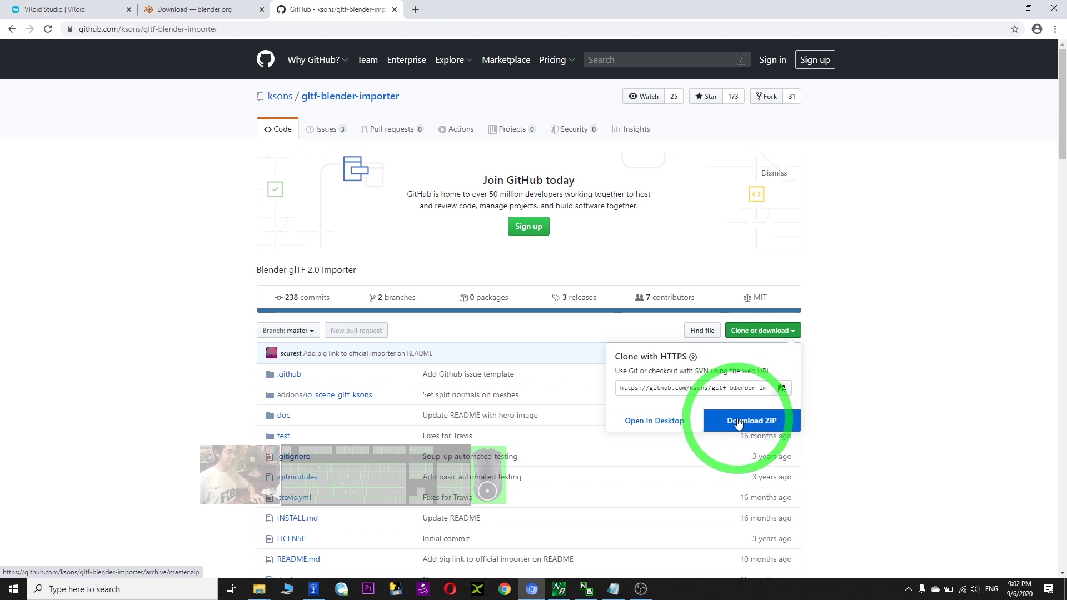
pyautogui.click(1004, 8)
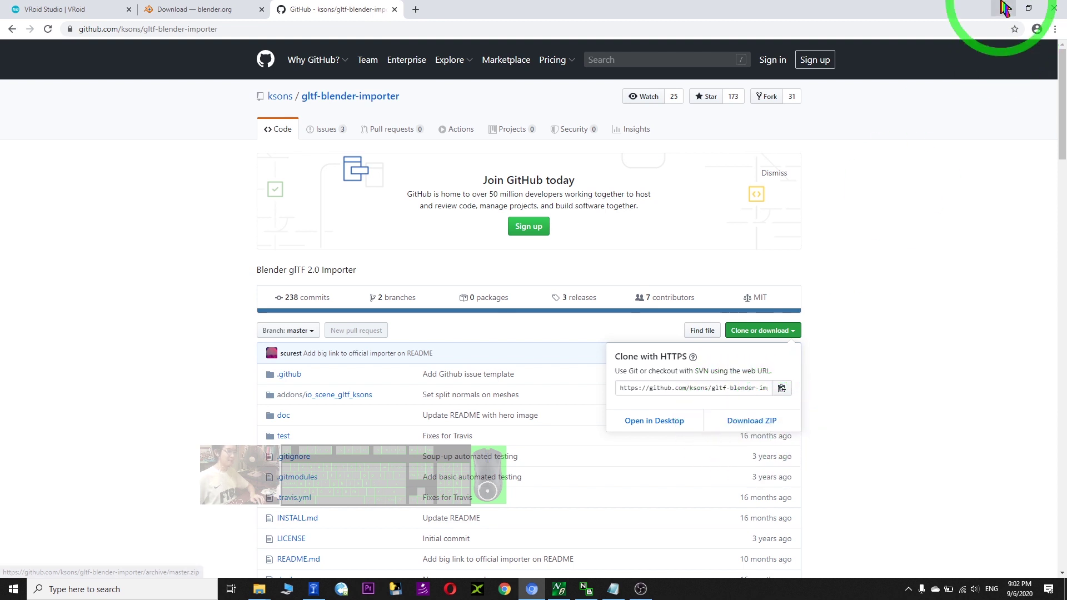
pyautogui.click(229, 8)
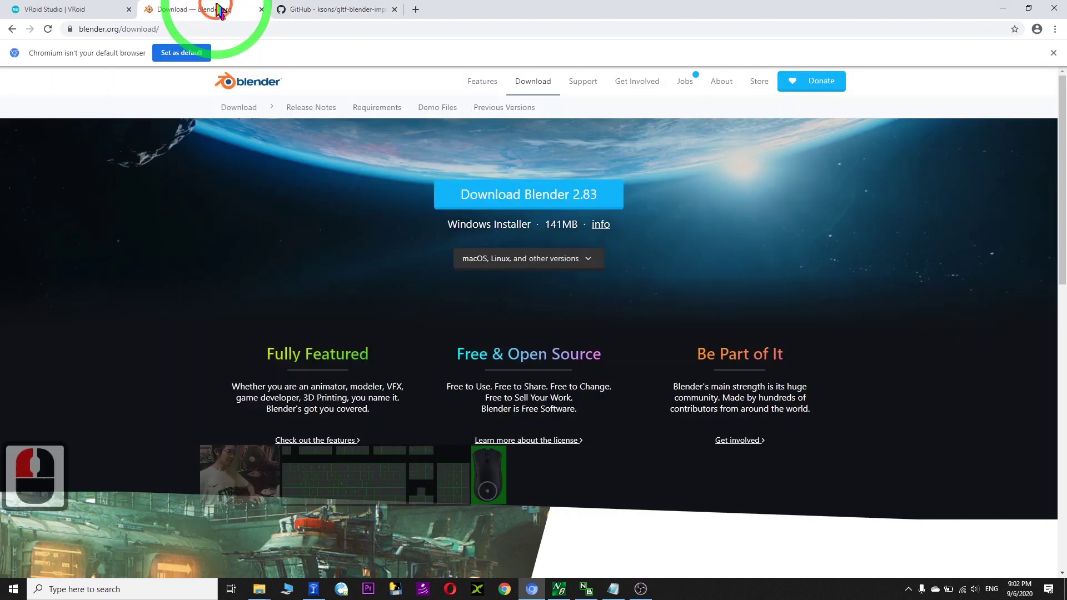
pyautogui.click(1003, 10)
pyautogui.click(290, 118)
pyautogui.click(21, 82)
pyautogui.click(307, 106)
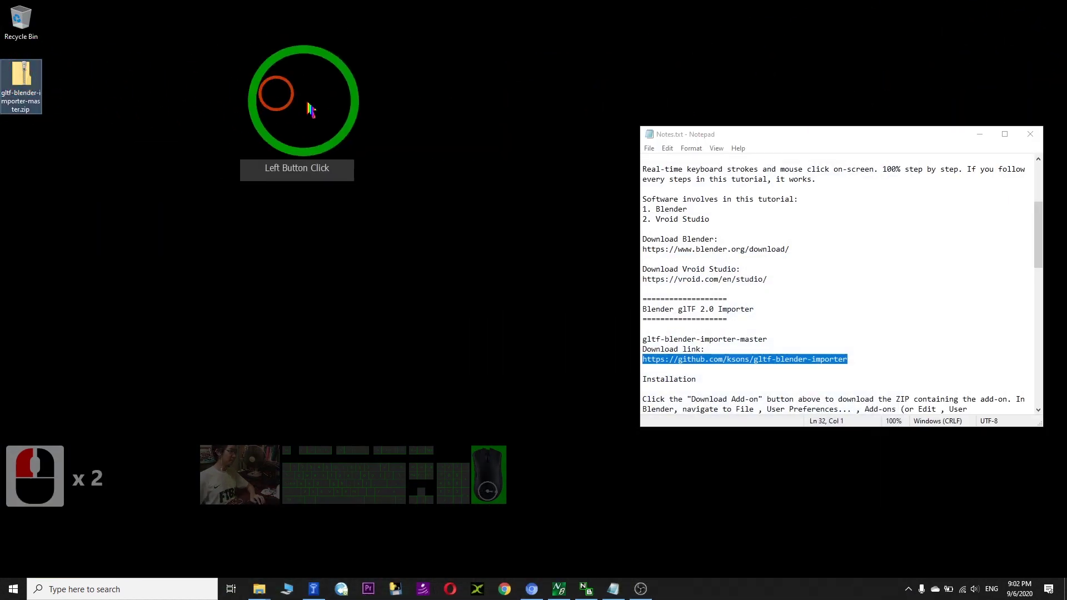
pyautogui.click(167, 589)
pyautogui.write('blender')
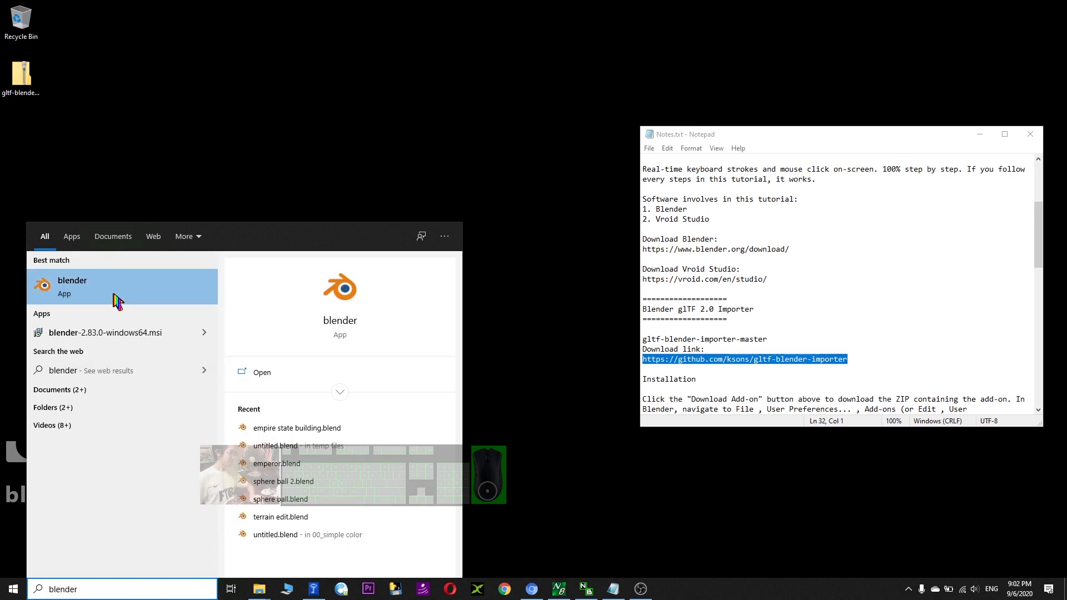
pyautogui.click(228, 94)
pyautogui.click(21, 82)
pyautogui.click(209, 121)
pyautogui.click(128, 589)
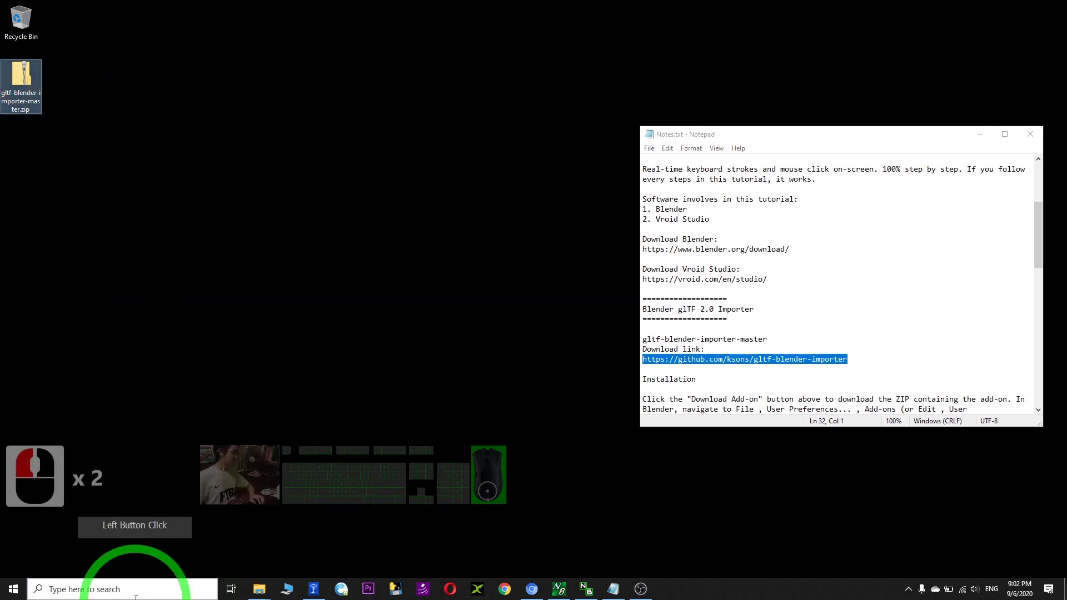
pyautogui.write('blender')
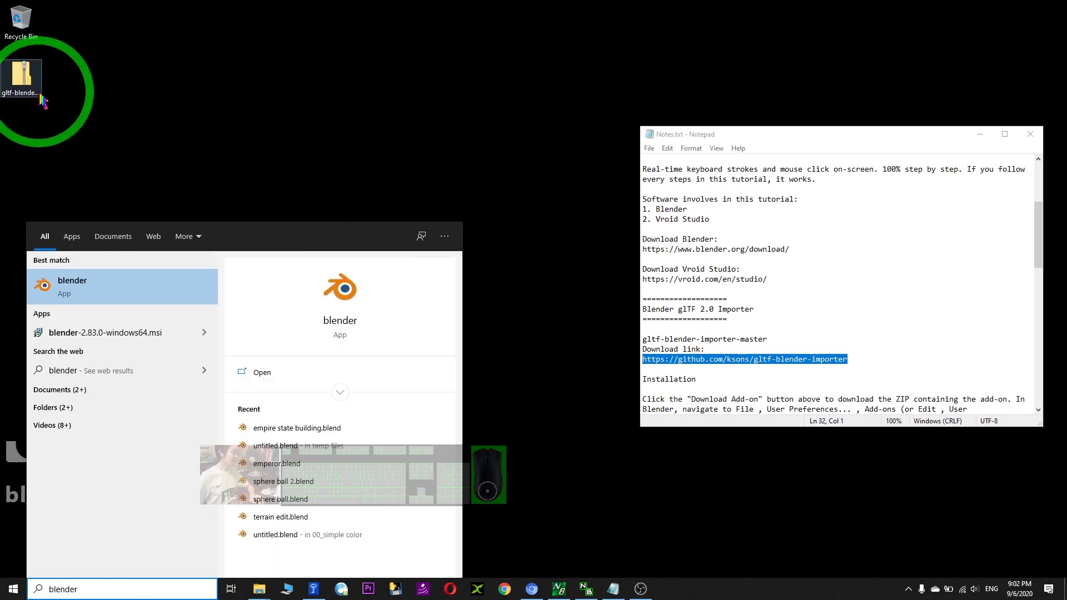
pyautogui.click(174, 79)
pyautogui.click(40, 92)
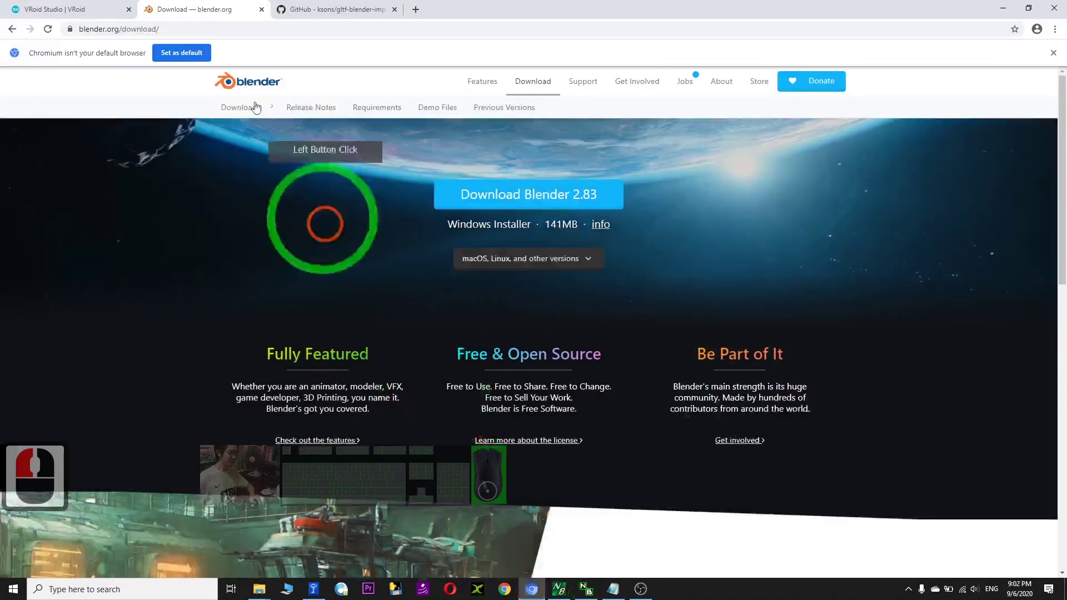
pyautogui.click(333, 9)
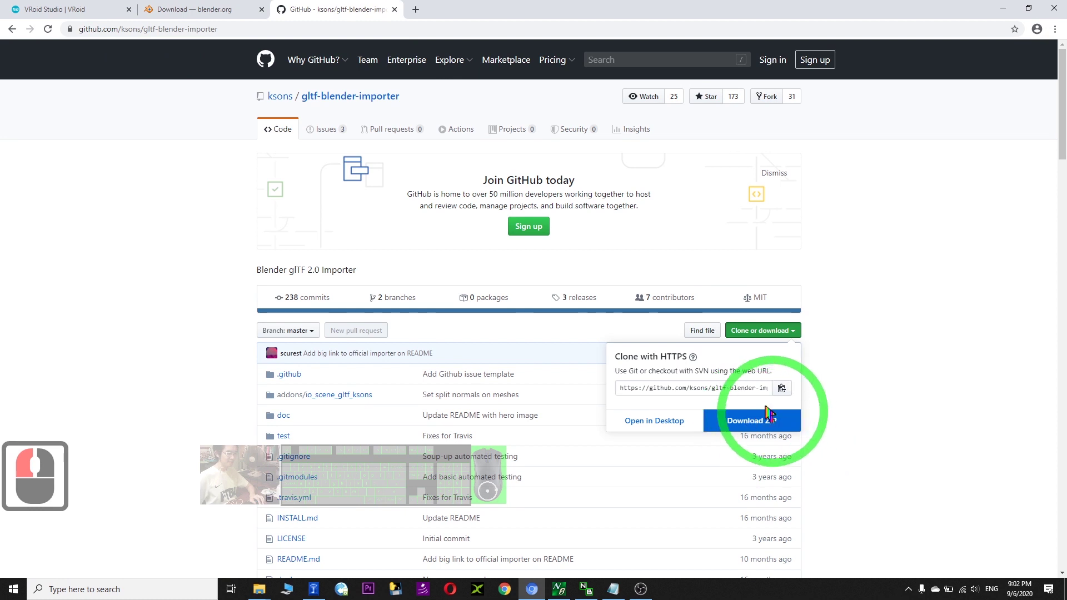
pyautogui.click(999, 8)
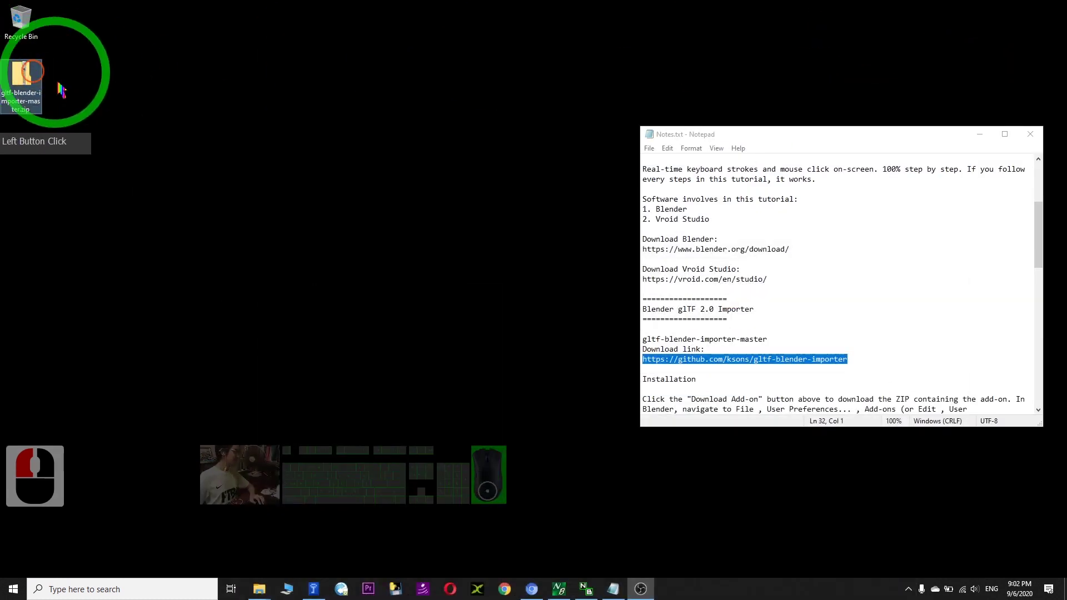
# Step: Extract gltf-blender-importer-master.zip into a gltf-blender-importer-master folder on the desktop and close the resulting folder window
pyautogui.rightClick(31, 92)
pyautogui.click(67, 106)
pyautogui.click(620, 388)
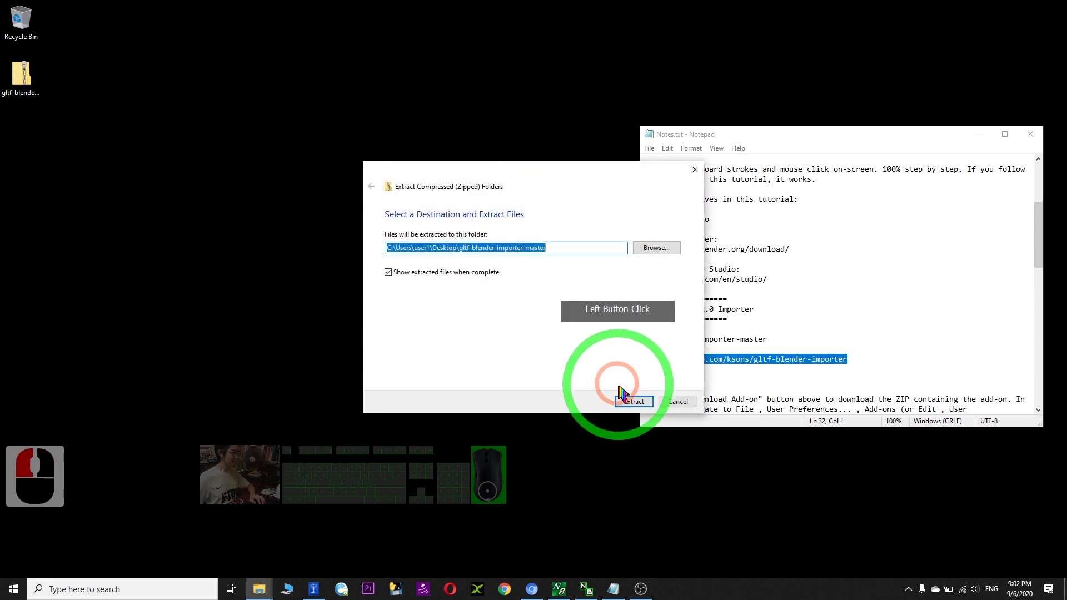
pyautogui.click(171, 185)
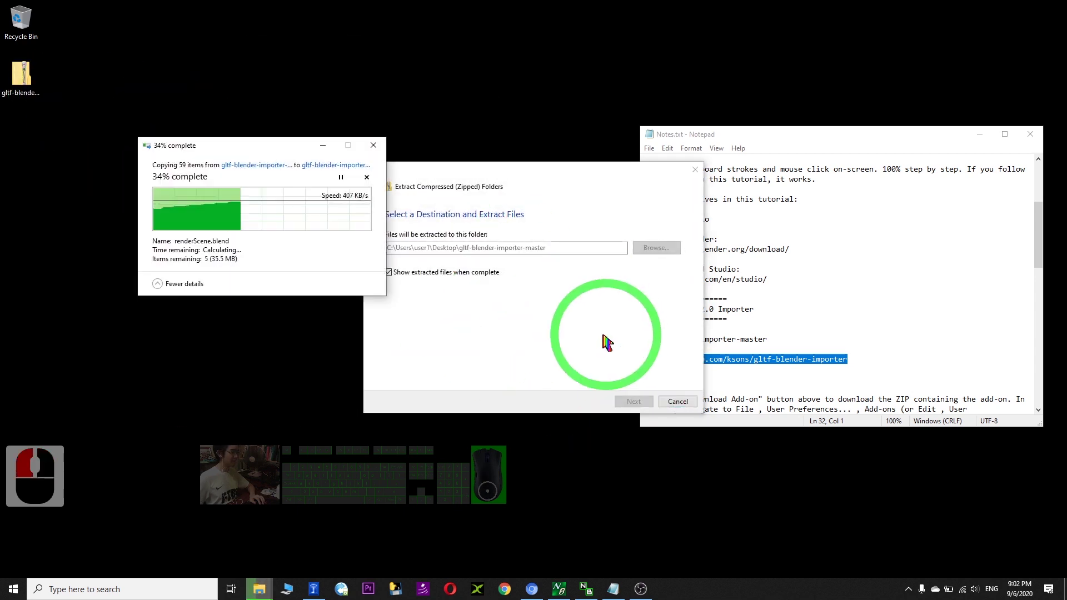
pyautogui.click(725, 128)
# Step: Open the addons folder inside the extracted gltf-blender-importer-master folder and select the io_scene_gltf_ksons folder
pyautogui.click(11, 14)
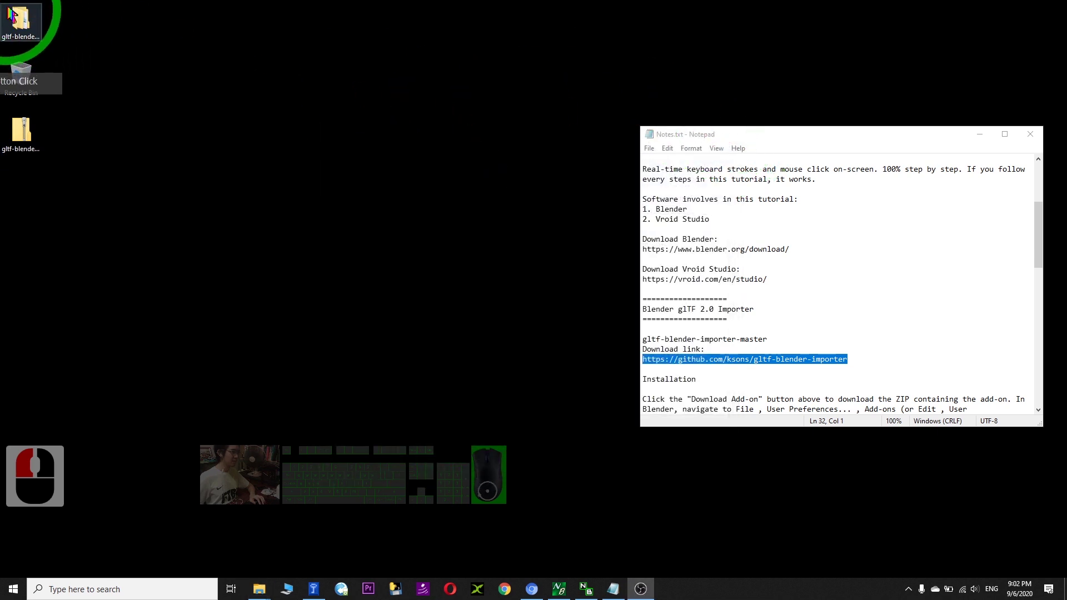
pyautogui.doubleClick(22, 135)
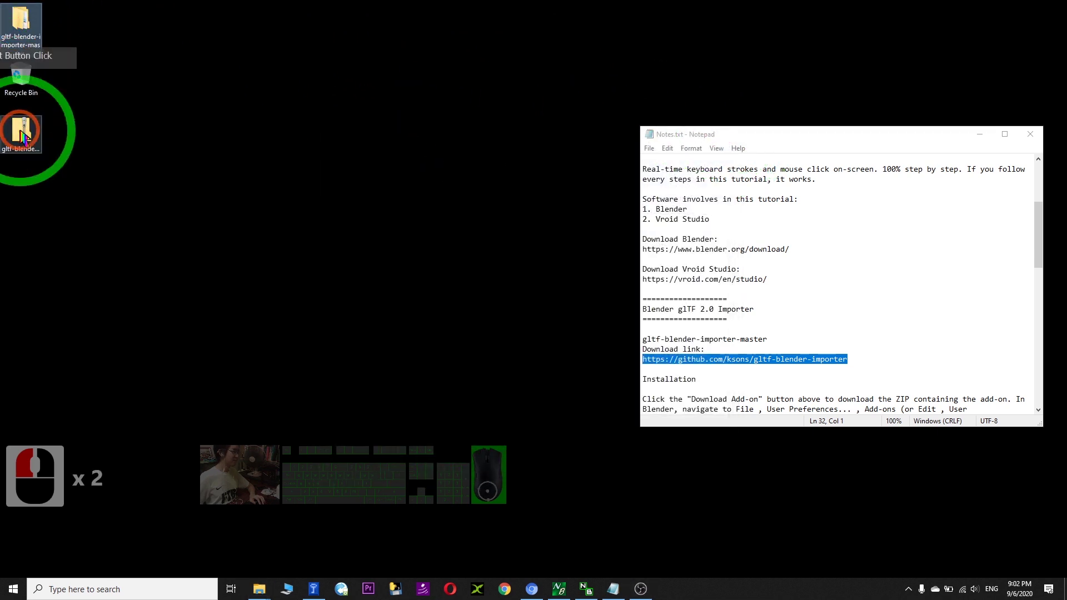
pyautogui.click(28, 47)
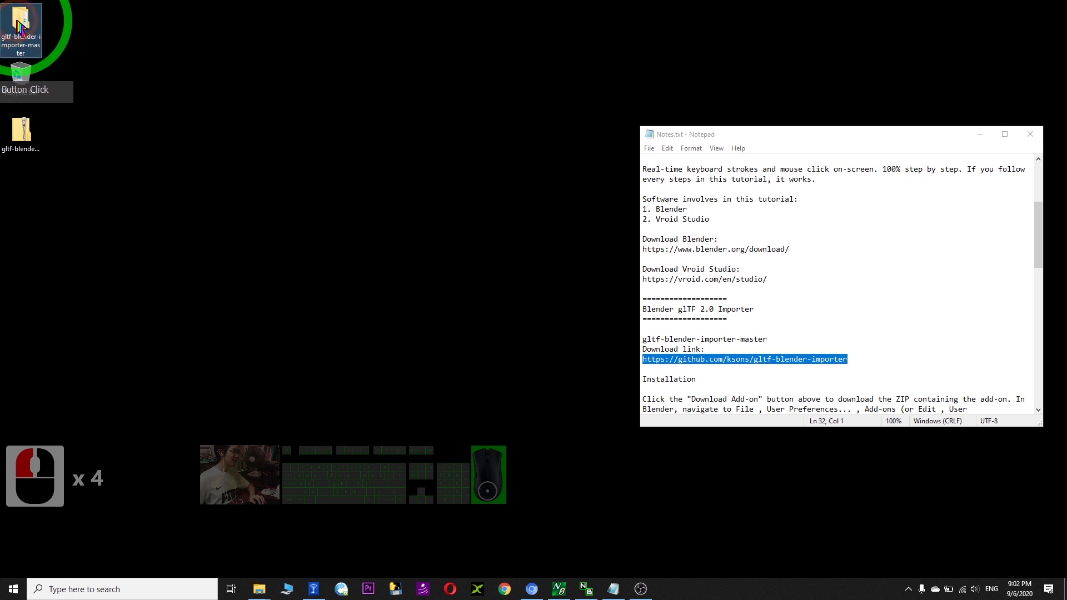
pyautogui.doubleClick(20, 25)
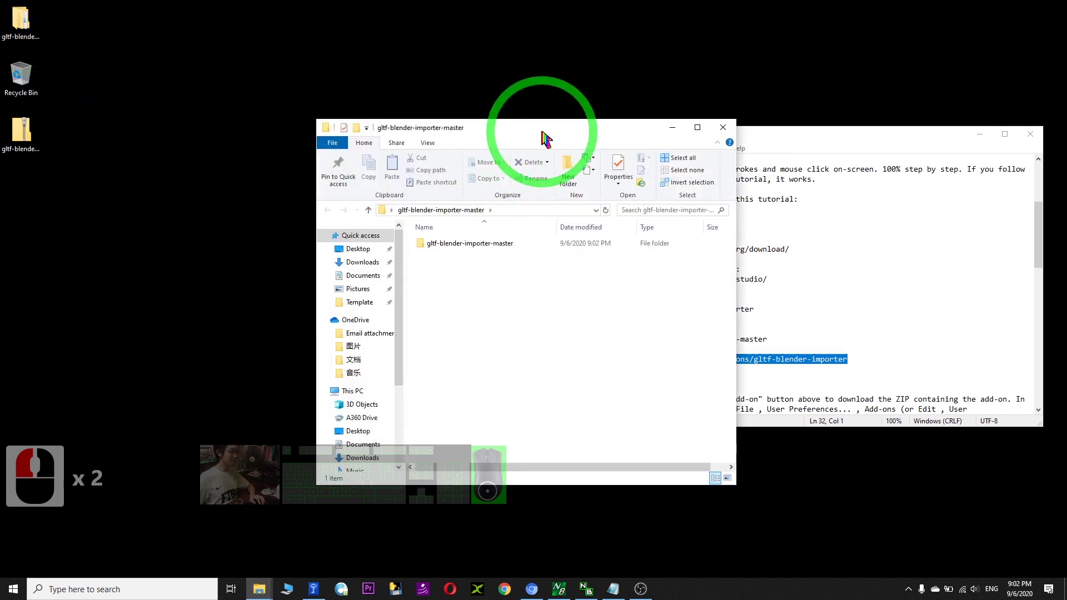
pyautogui.moveTo(541, 127); pyautogui.dragTo(722, 128)
pyautogui.click(625, 245)
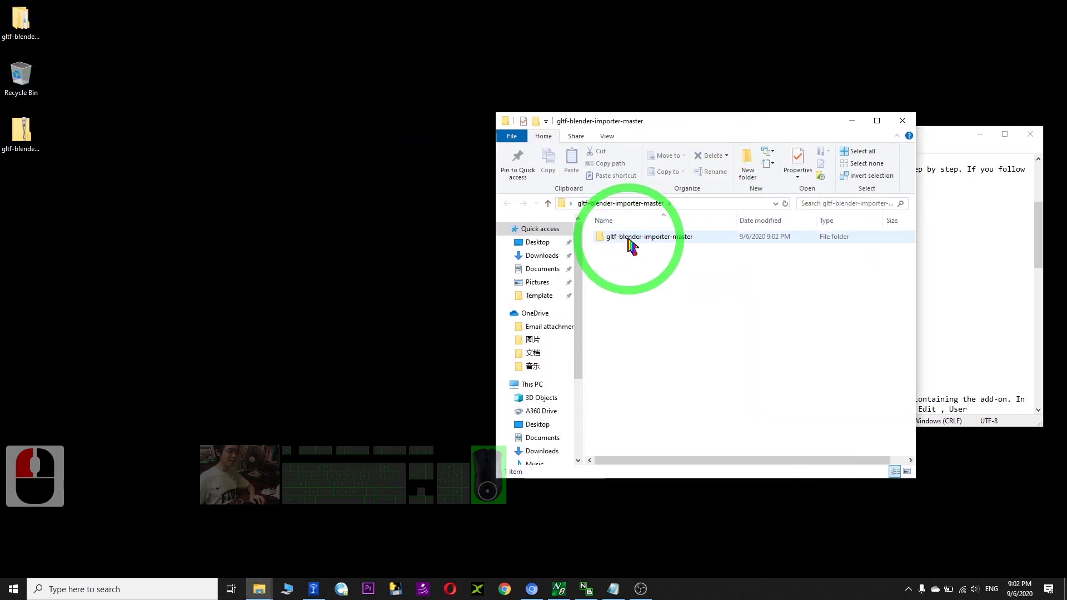
pyautogui.doubleClick(632, 245)
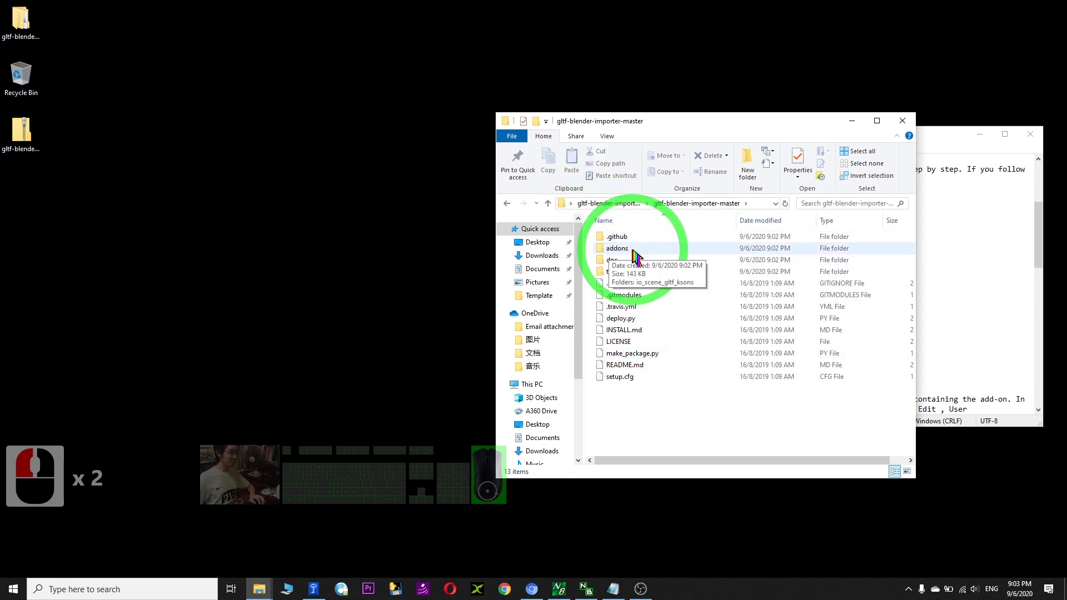
pyautogui.doubleClick(620, 250)
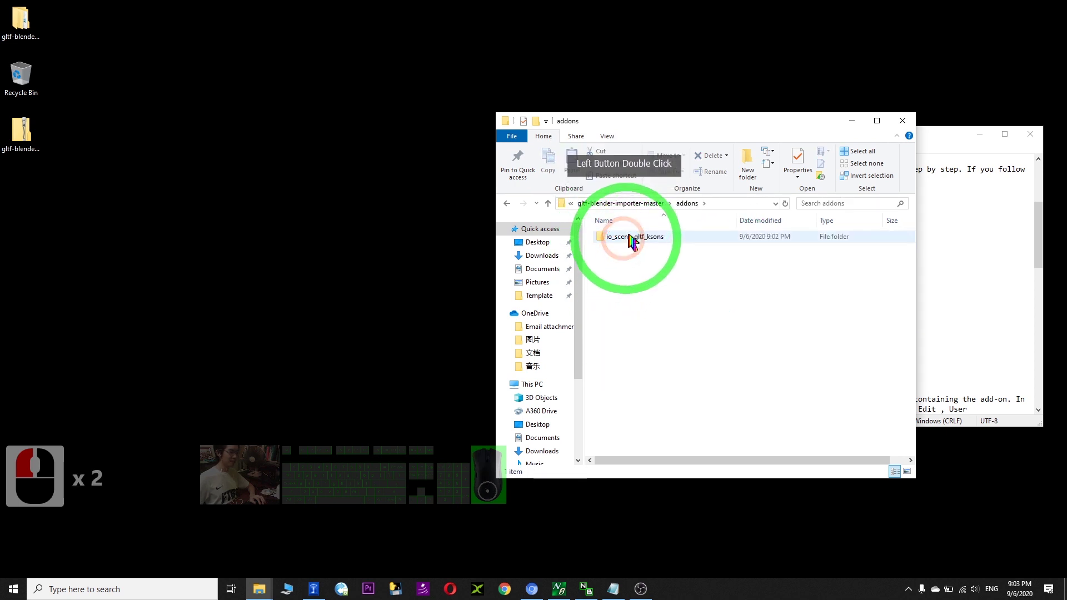
pyautogui.click(681, 247)
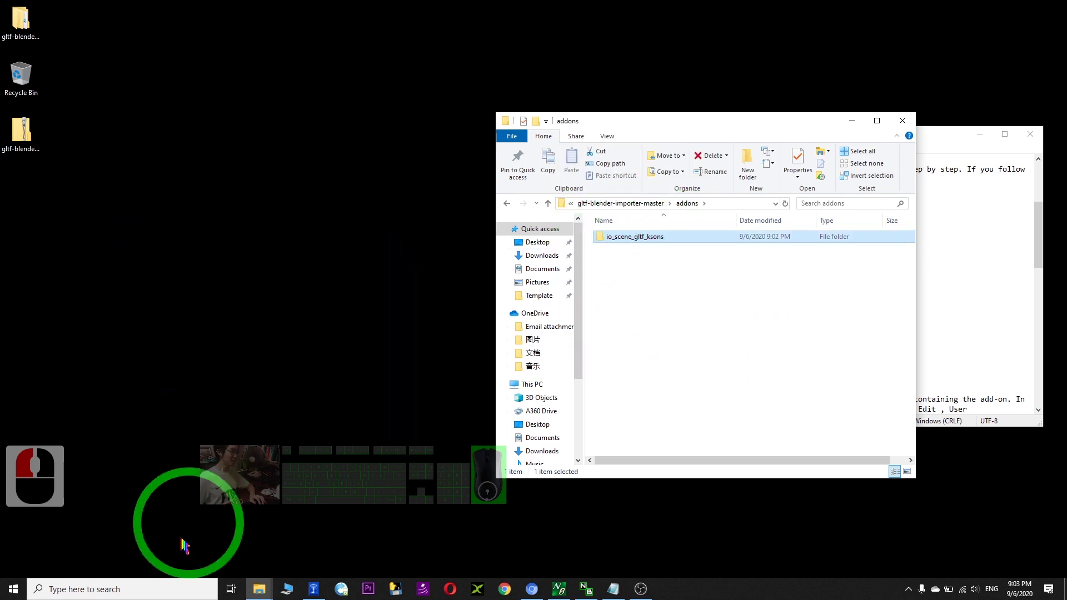
# Step: Search Windows for blender, open the app's file location and place its window beside the importer's addons folder
pyautogui.click(70, 589)
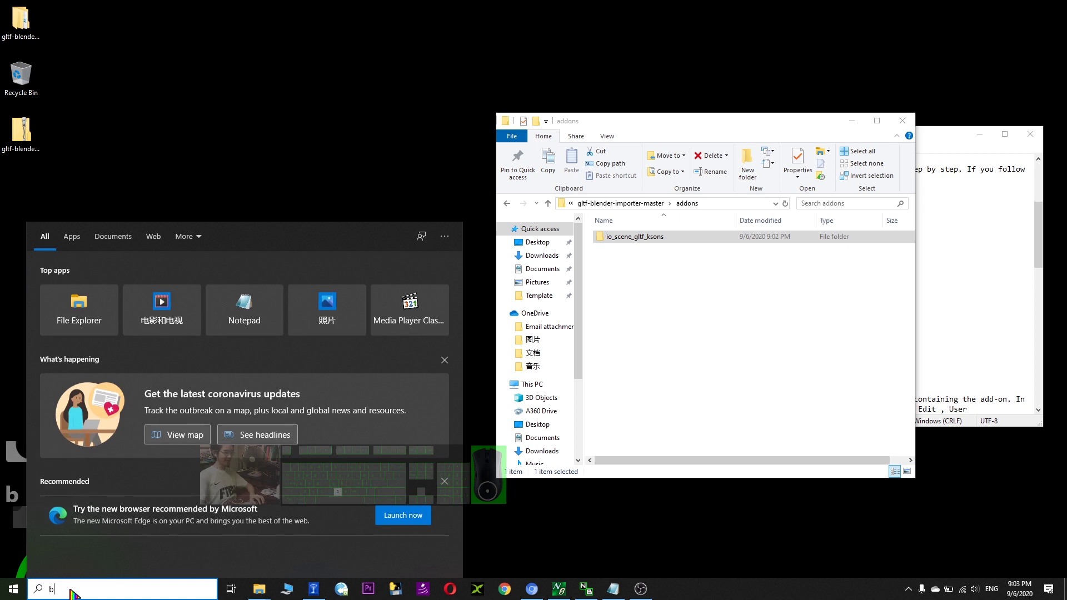
pyautogui.write('blender')
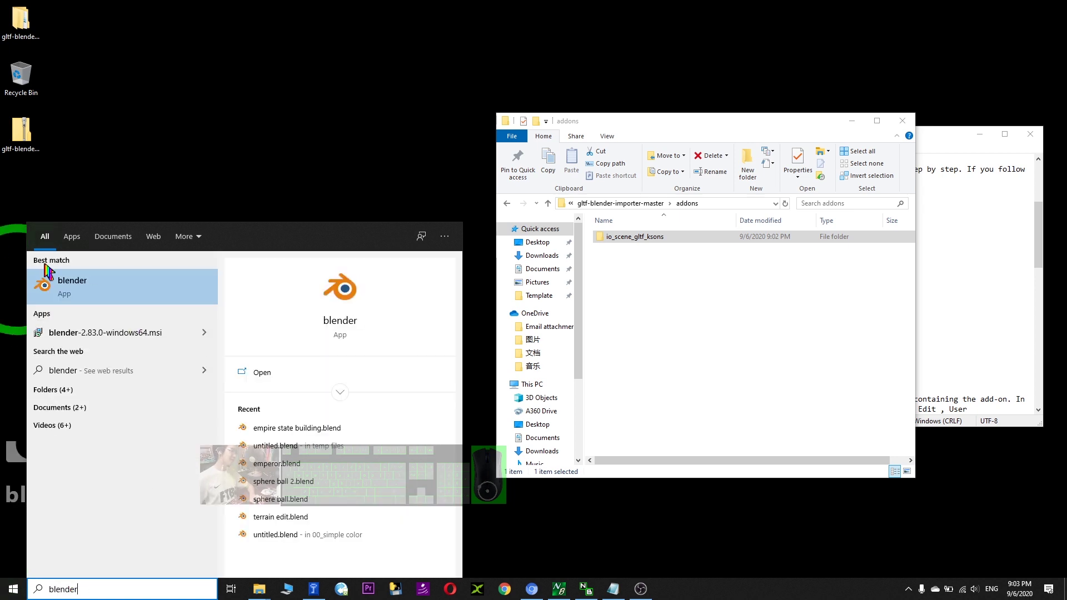
pyautogui.rightClick(89, 290)
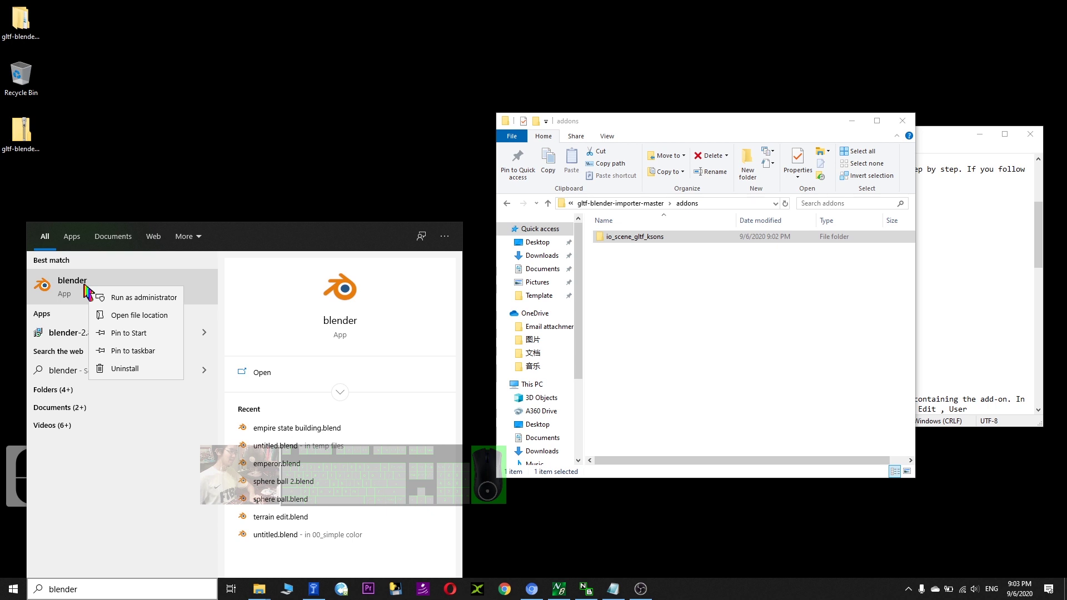
pyautogui.click(148, 318)
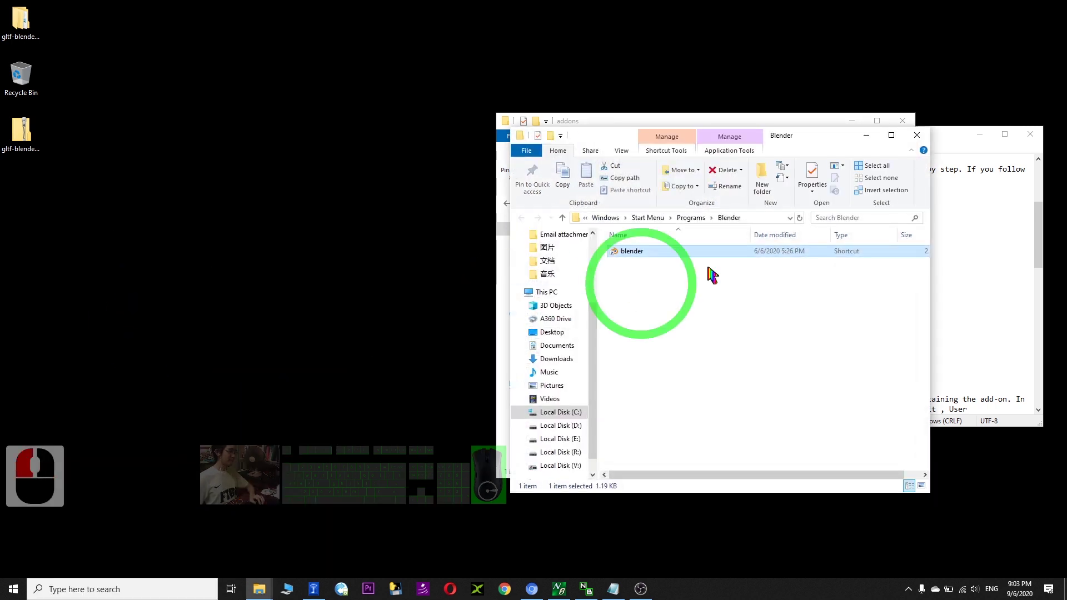
pyautogui.moveTo(818, 139); pyautogui.dragTo(347, 123)
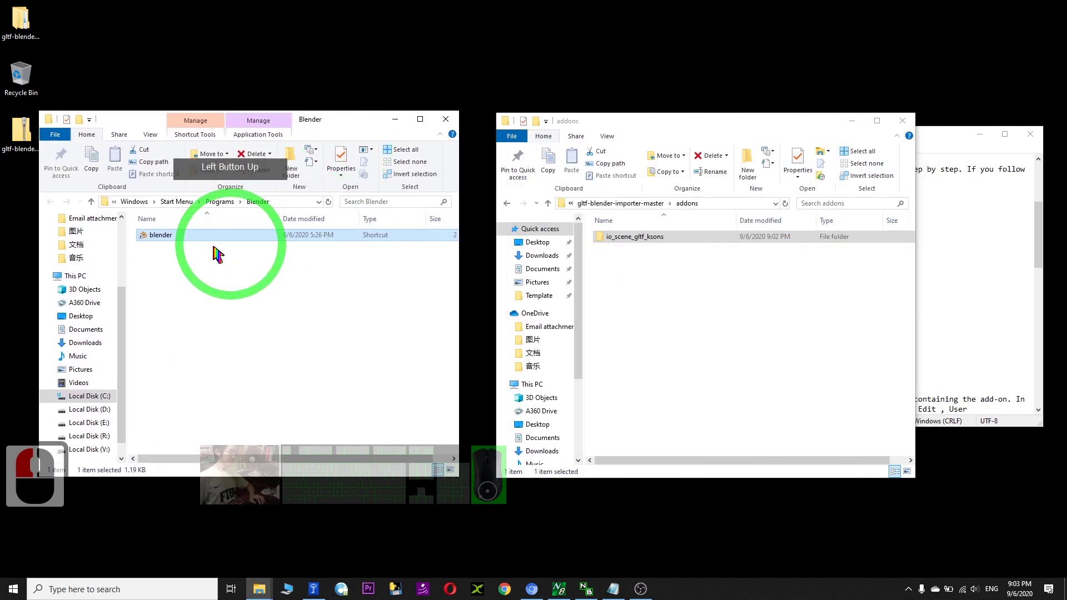
# Step: Open the Blender 2.83 installation folder through the target file location in the blender shortcut's properties
pyautogui.rightClick(148, 234)
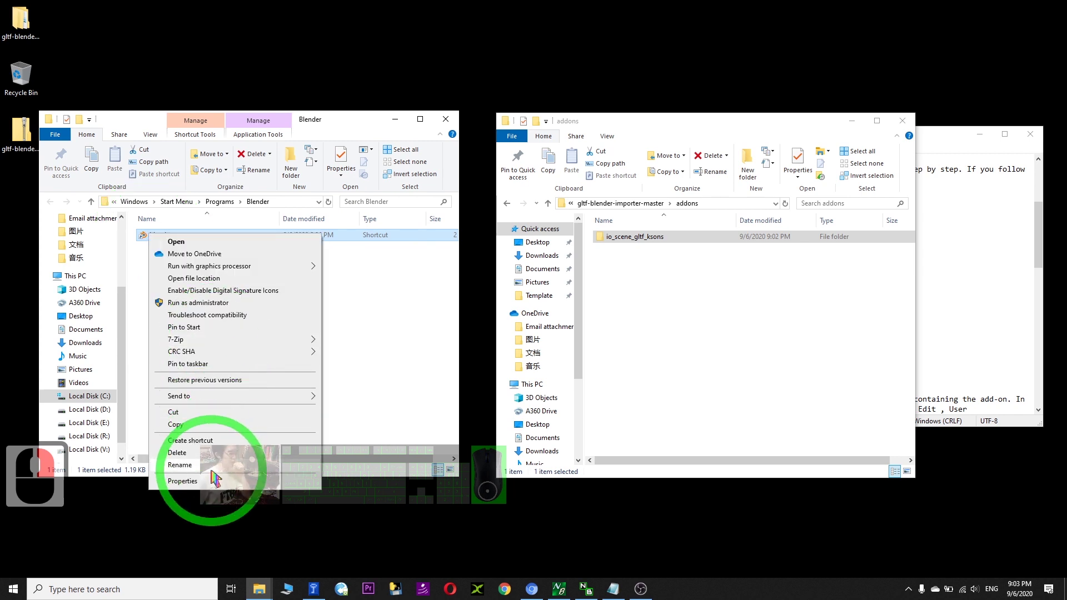
pyautogui.click(211, 482)
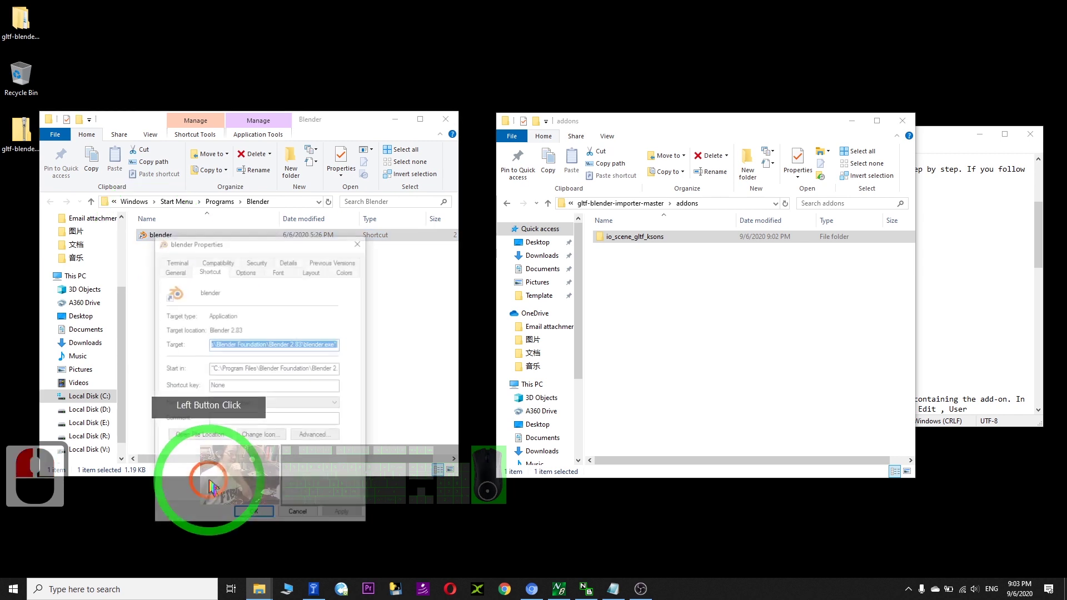
pyautogui.click(201, 437)
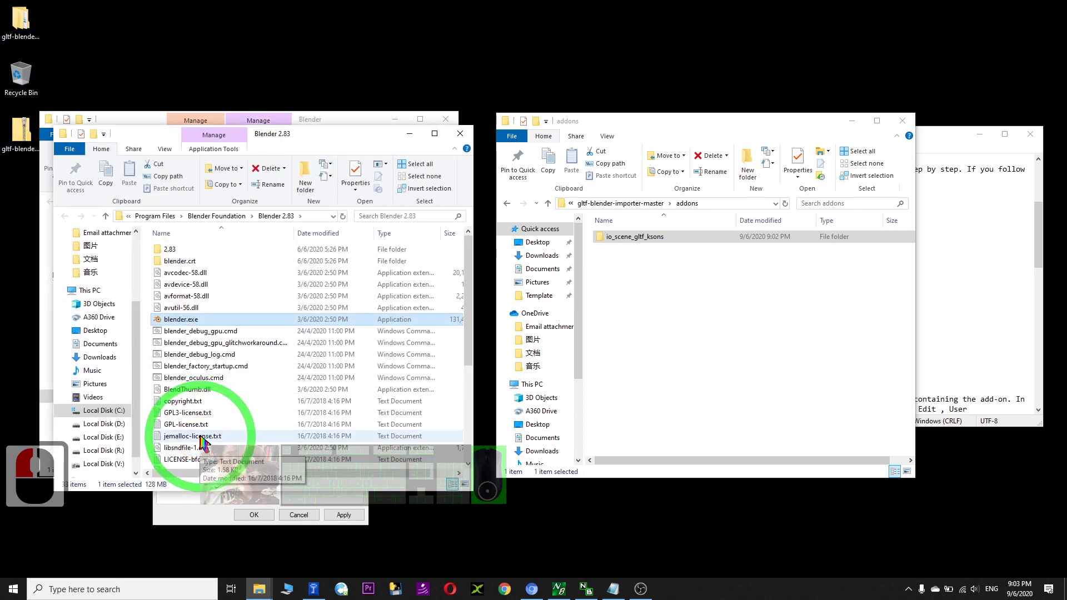
# Step: Browse from the Blender 2.83 installation folder through 2.83 and scripts into its addons folder
pyautogui.doubleClick(171, 249)
pyautogui.click(179, 275)
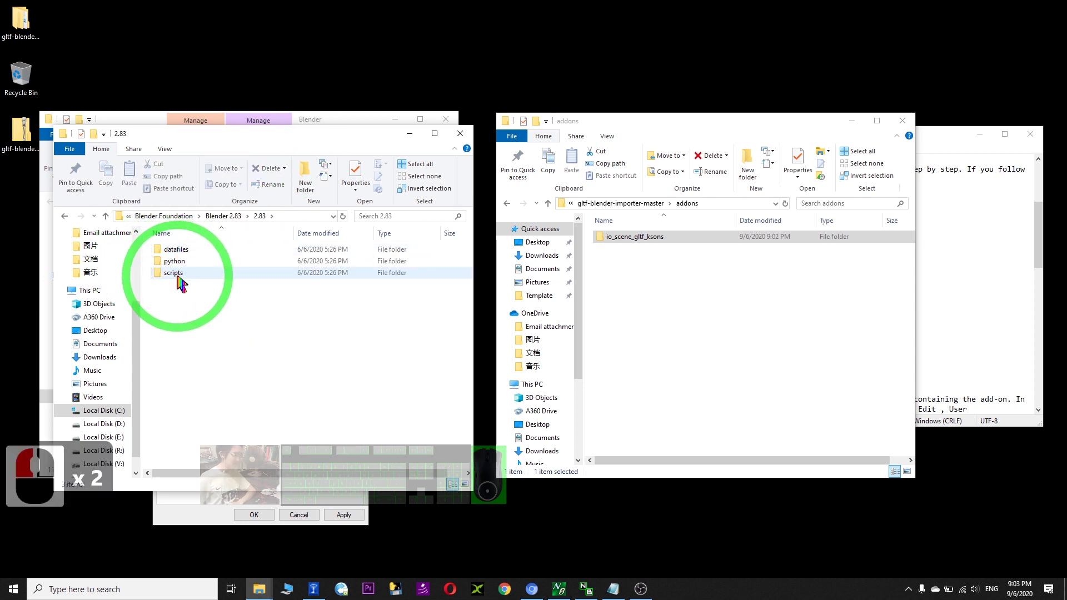
pyautogui.doubleClick(179, 274)
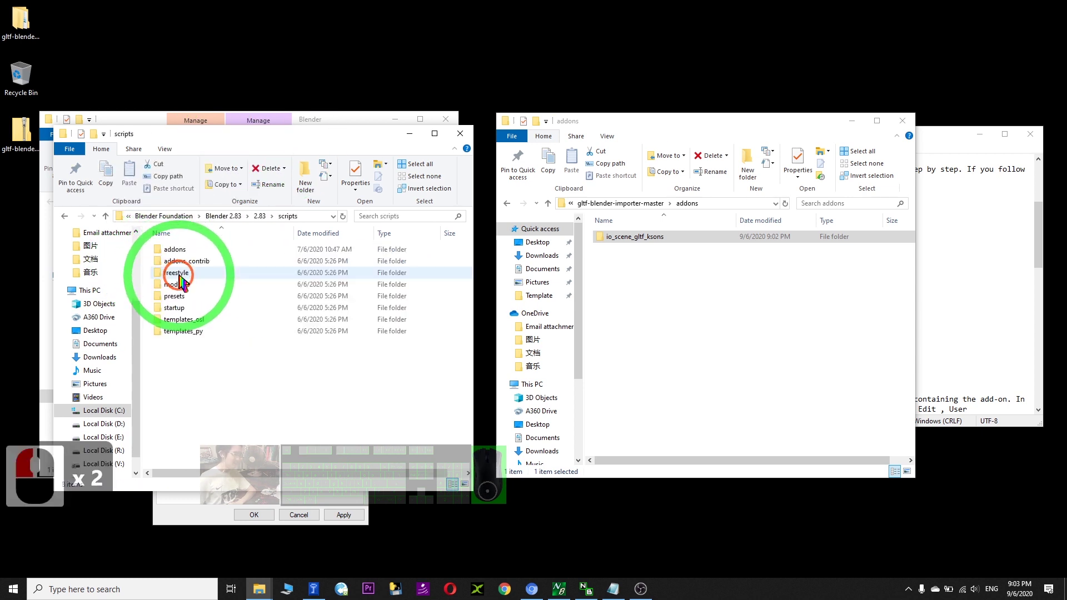
pyautogui.doubleClick(176, 252)
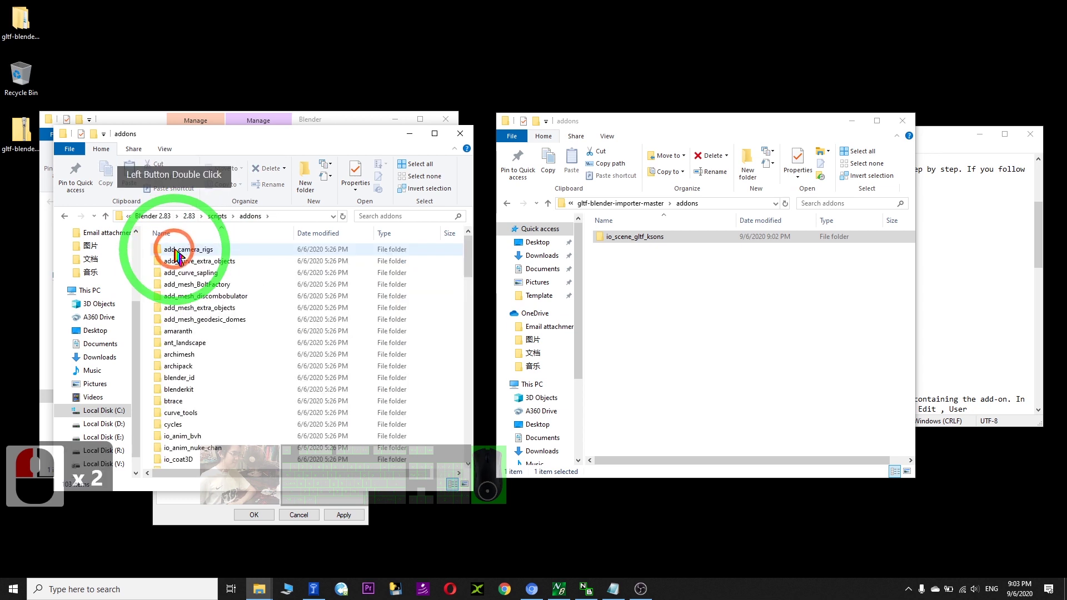
pyautogui.click(625, 243)
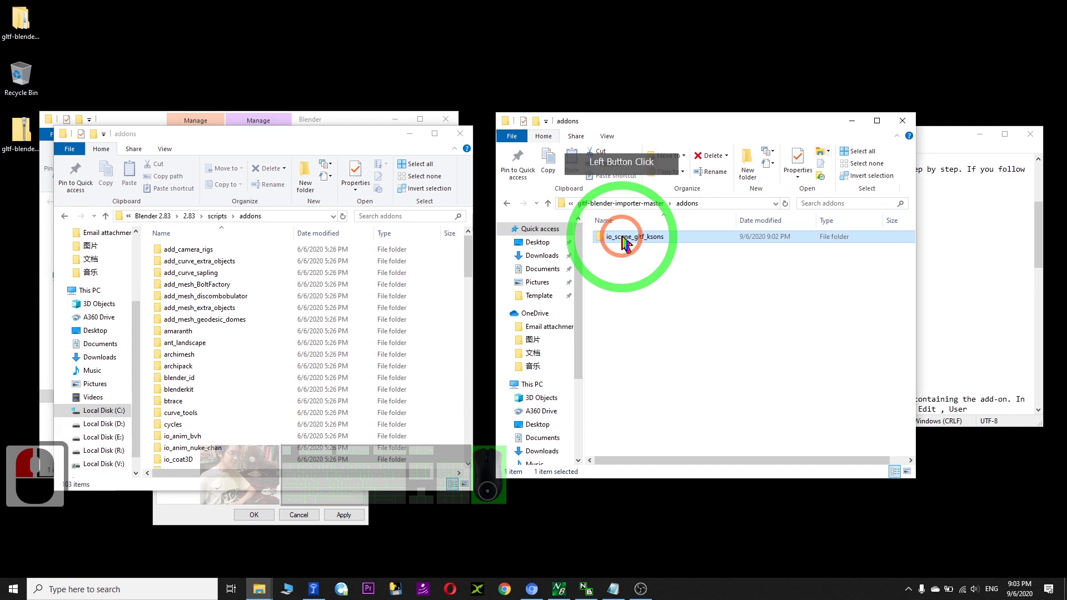
pyautogui.rightClick(621, 243)
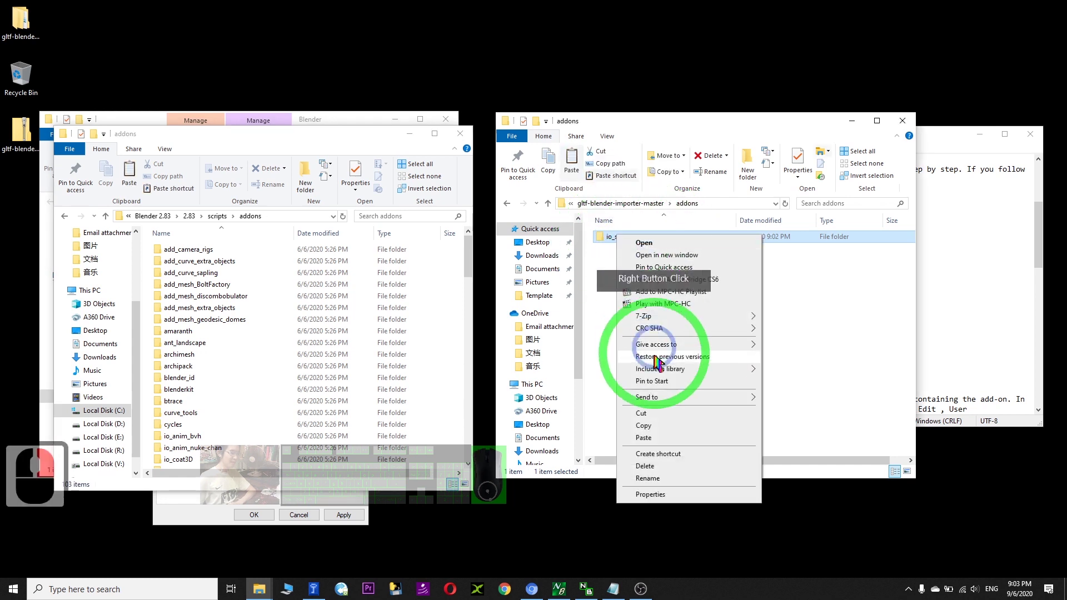
pyautogui.click(651, 425)
pyautogui.click(158, 333)
pyautogui.click(147, 331)
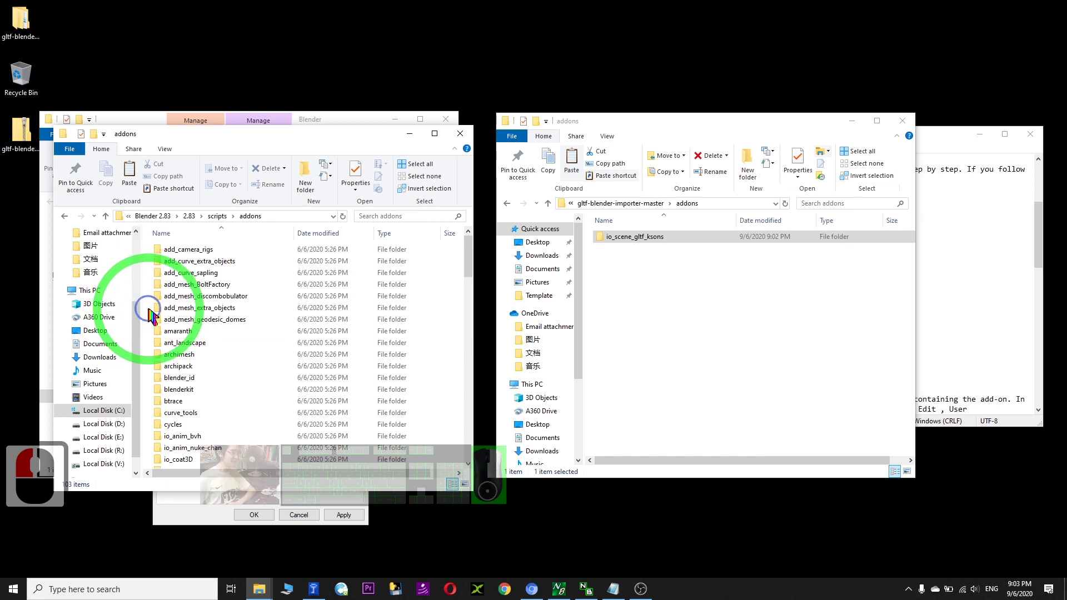
pyautogui.rightClick(148, 310)
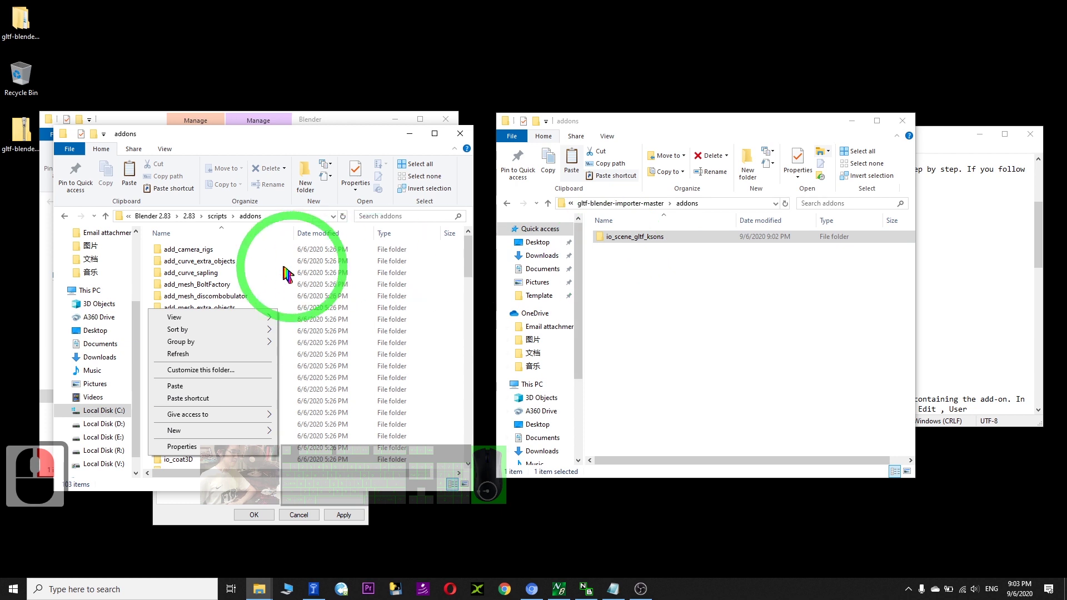
pyautogui.click(208, 255)
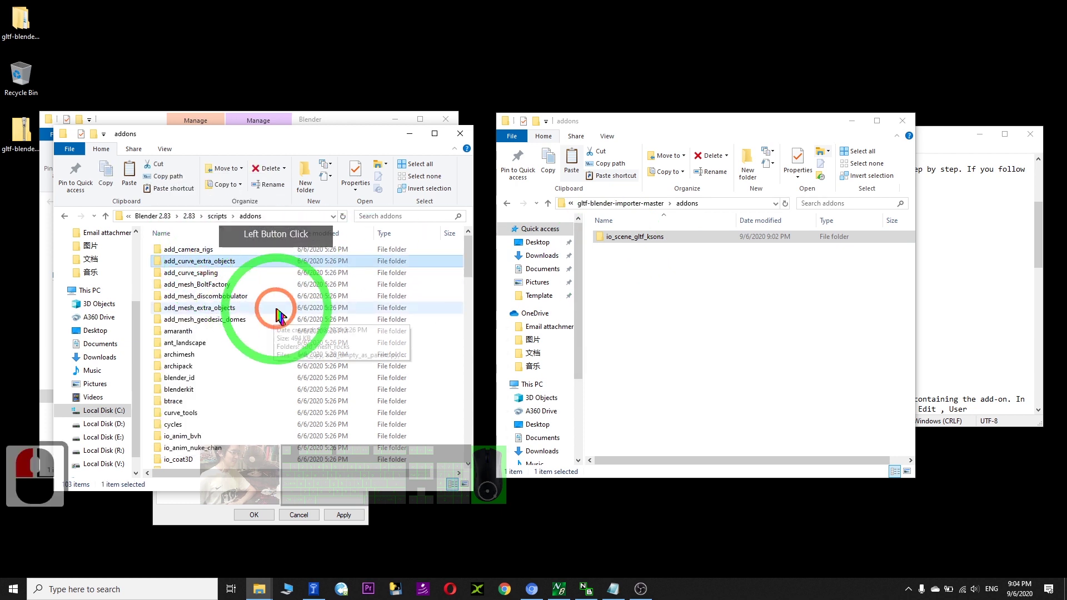
pyautogui.scroll(-6, 276, 314)
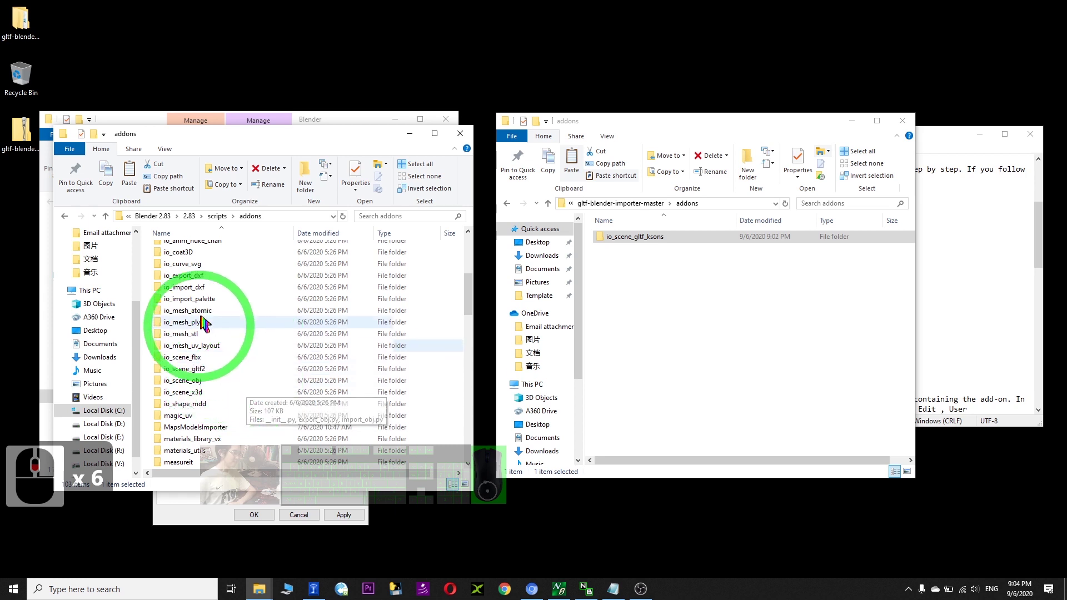
pyautogui.scroll(1, 188, 407)
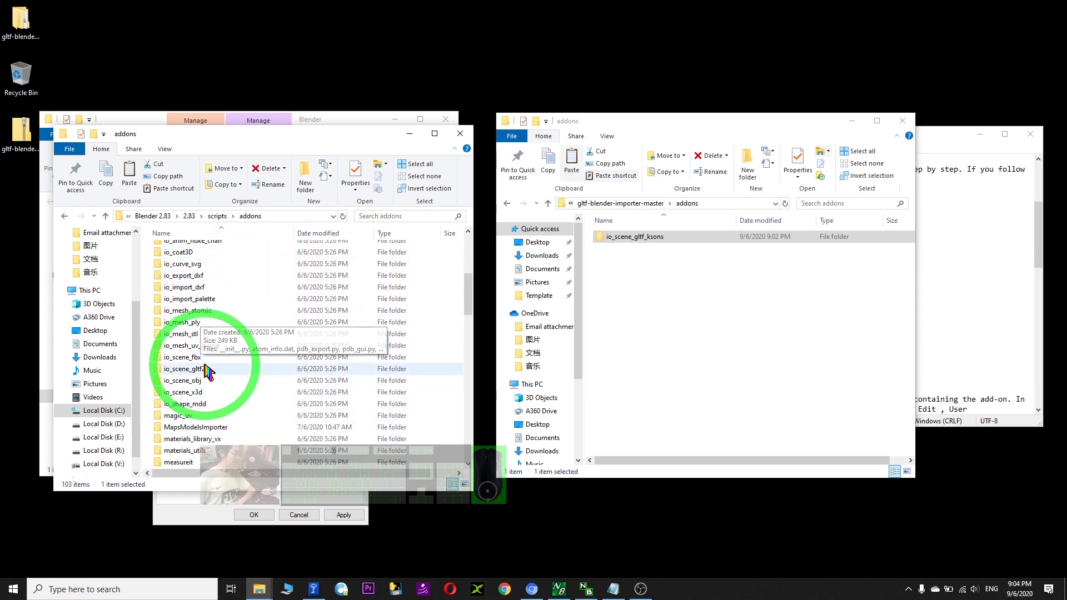
# Step: View the files inside the io_scene_gltf_ksons folder and return to the importer's addons folder
pyautogui.click(618, 243)
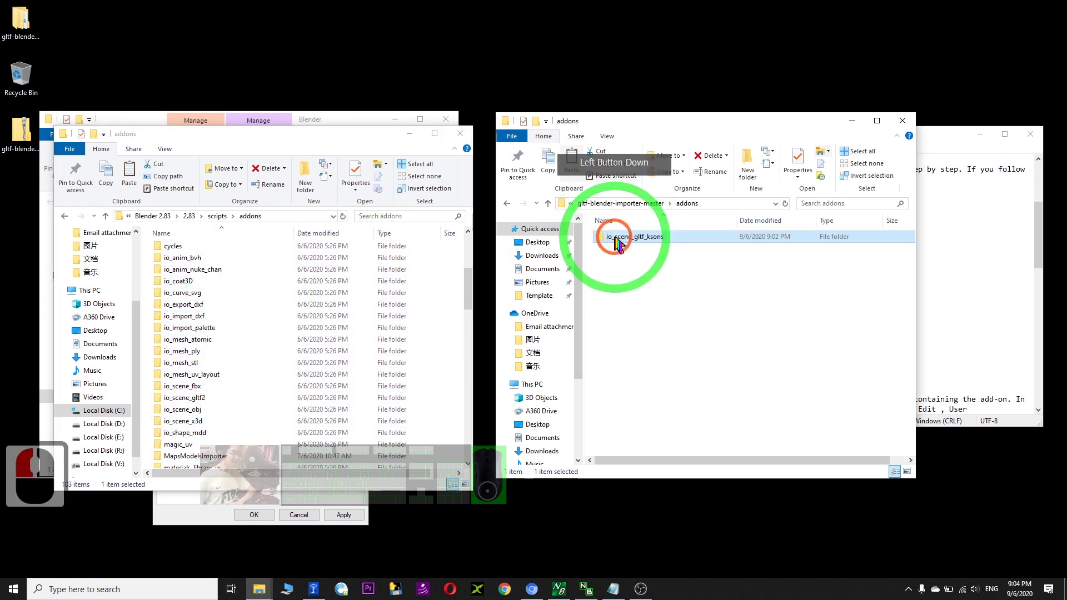
pyautogui.doubleClick(618, 243)
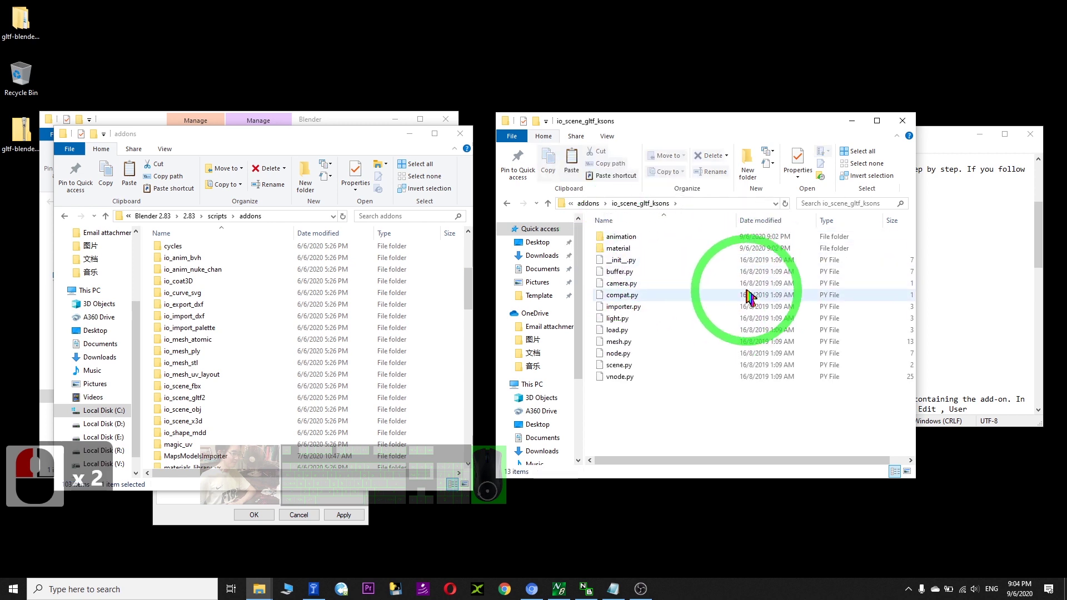
pyautogui.hotkey('alt', 'Left')
pyautogui.click(780, 278)
# Step: Copy the io_scene_gltf_ksons folder into Blender 2.83's scripts\addons folder, granting the administrator permission
pyautogui.click(611, 237)
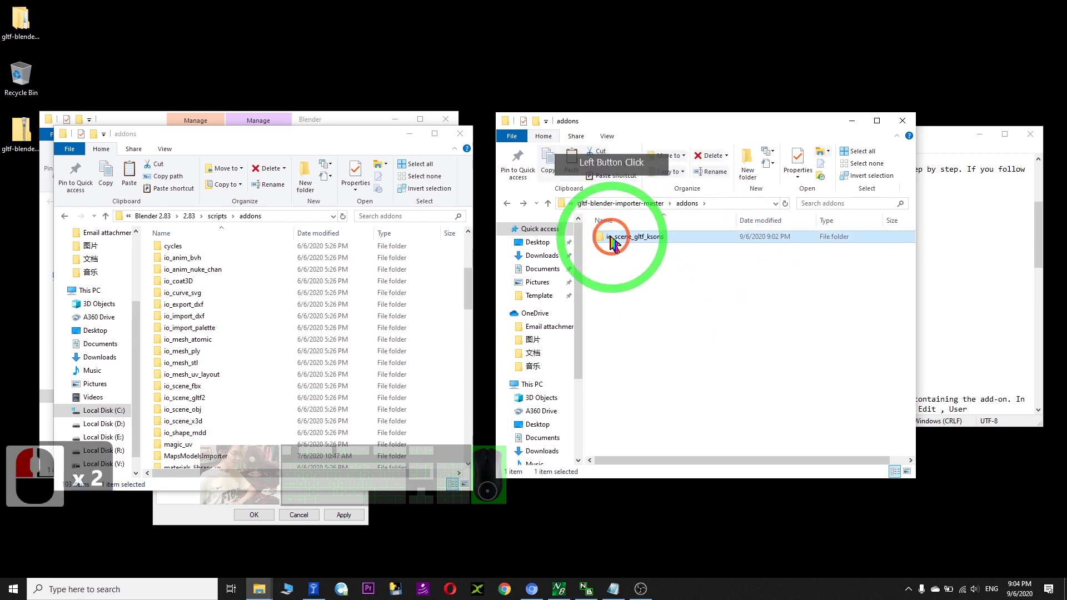
pyautogui.hotkey('ctrl', 'c')
pyautogui.click(149, 295)
pyautogui.hotkey('ctrl', 'v')
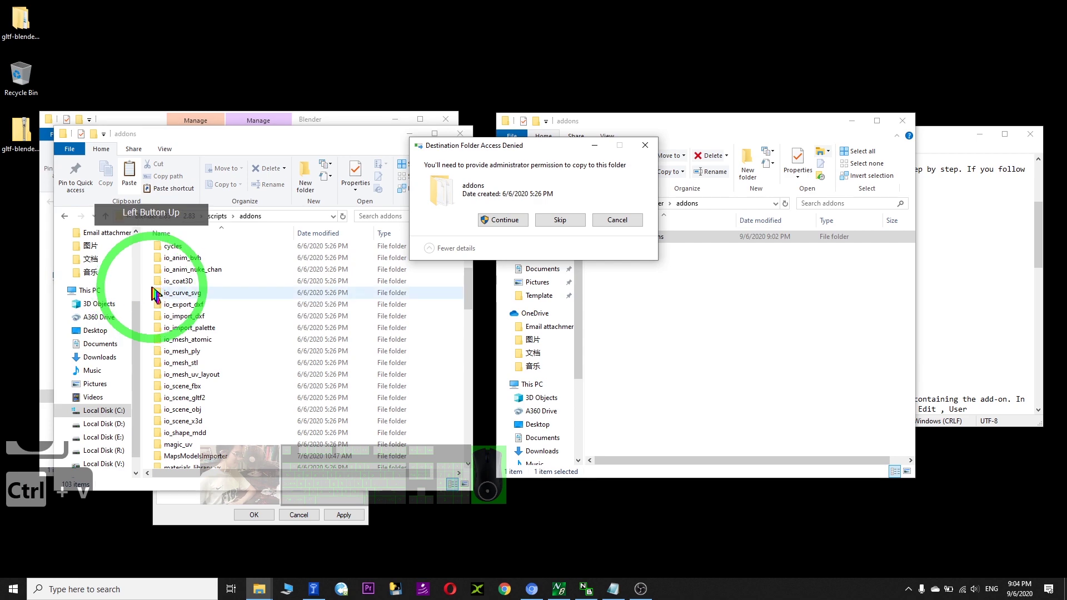
pyautogui.click(501, 219)
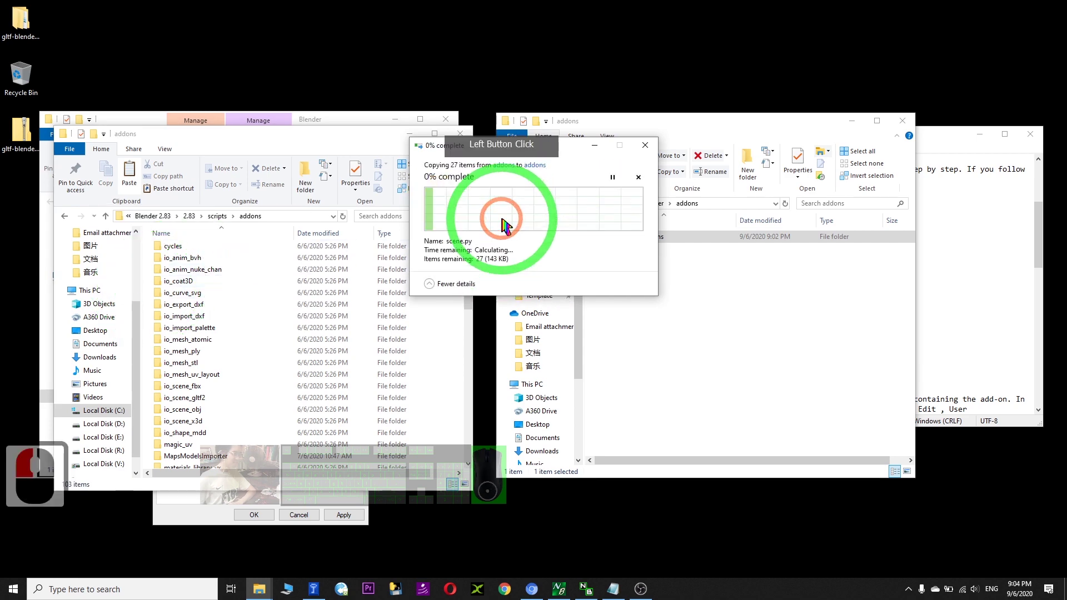
pyautogui.scroll(-8, 262, 386)
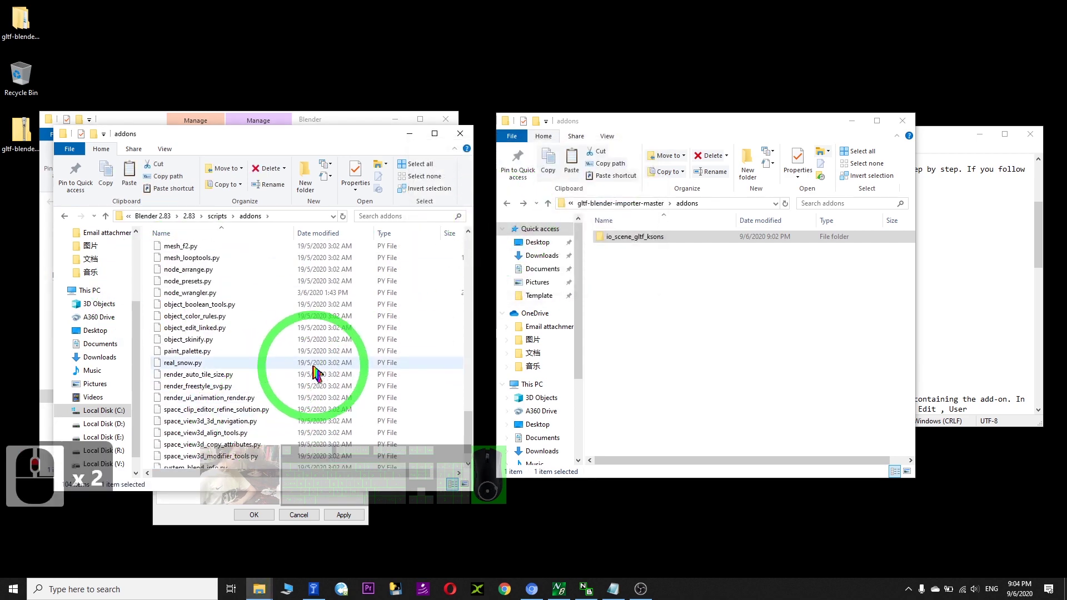
pyautogui.scroll(6, 296, 366)
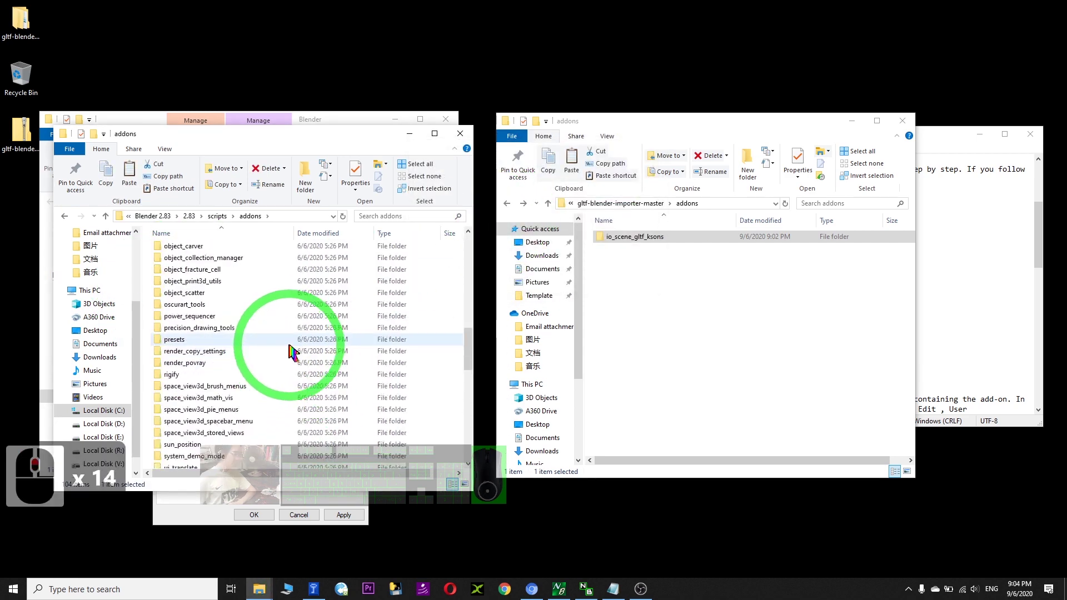
# Step: Launch Blender through a Windows search and delete the default cube, camera and light
pyautogui.click(120, 589)
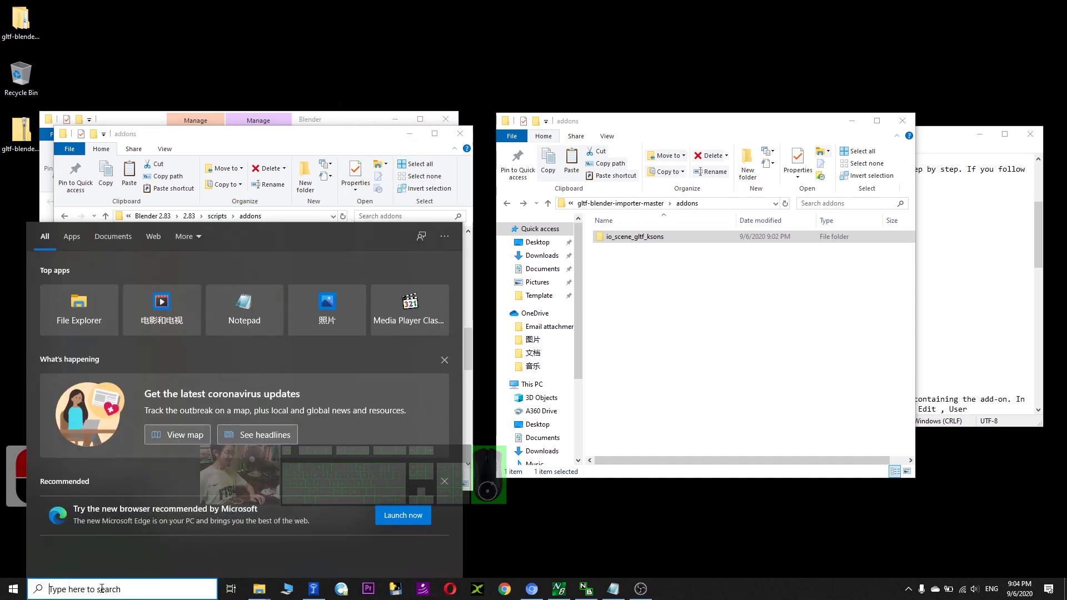
pyautogui.write('blender')
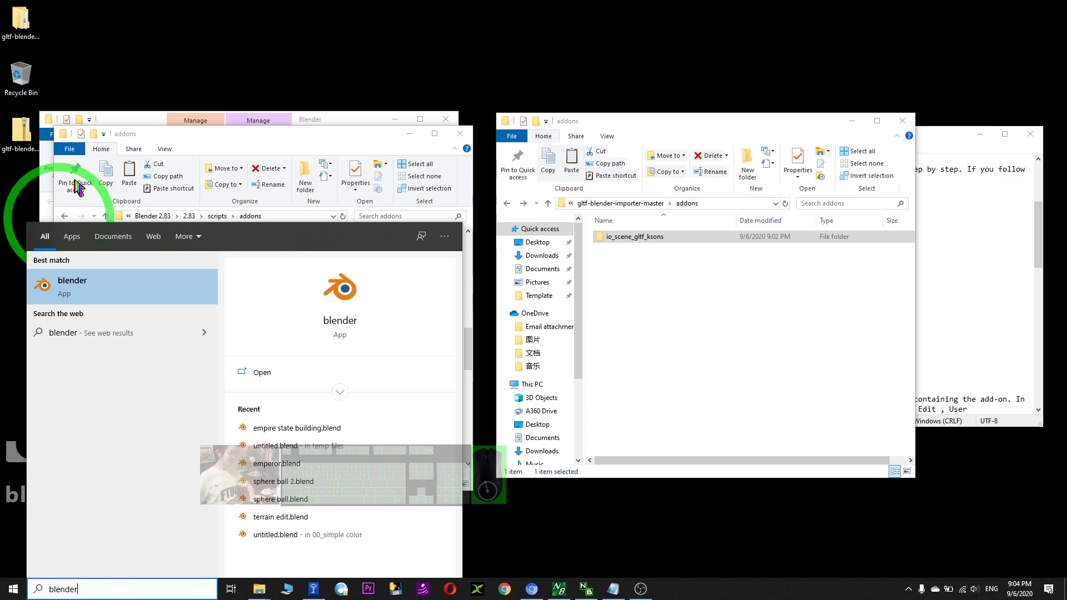
pyautogui.click(61, 286)
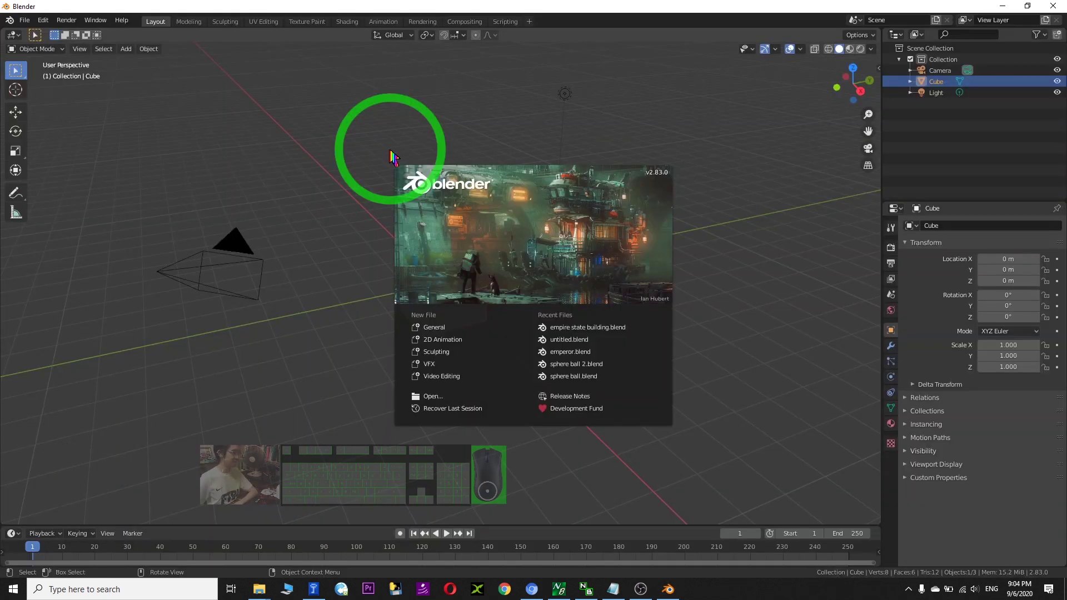
pyautogui.click(341, 152)
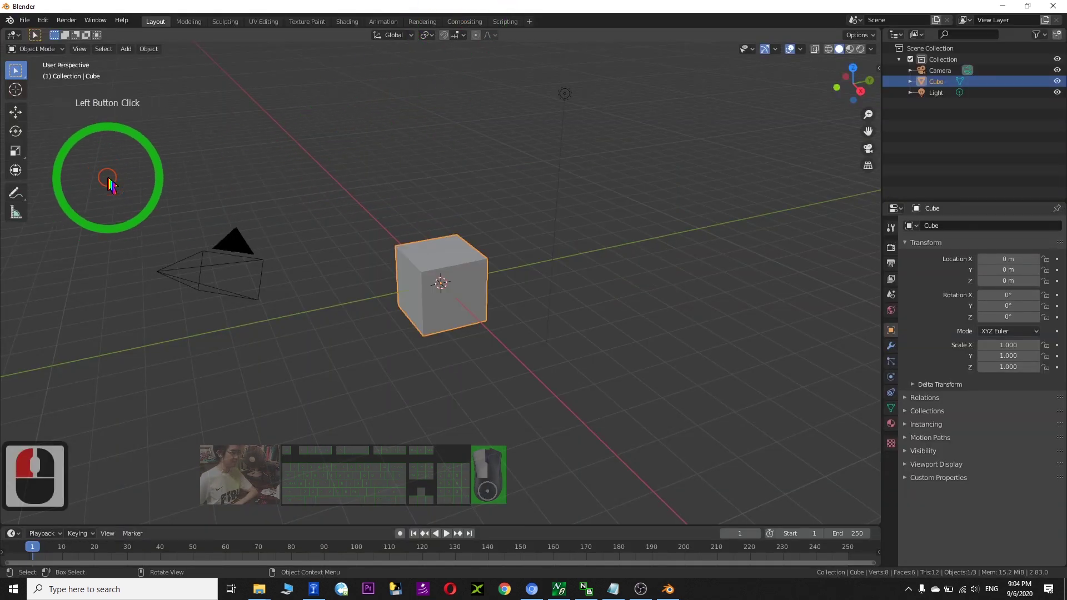
pyautogui.moveTo(108, 178); pyautogui.dragTo(723, 359)
pyautogui.press('Delete')
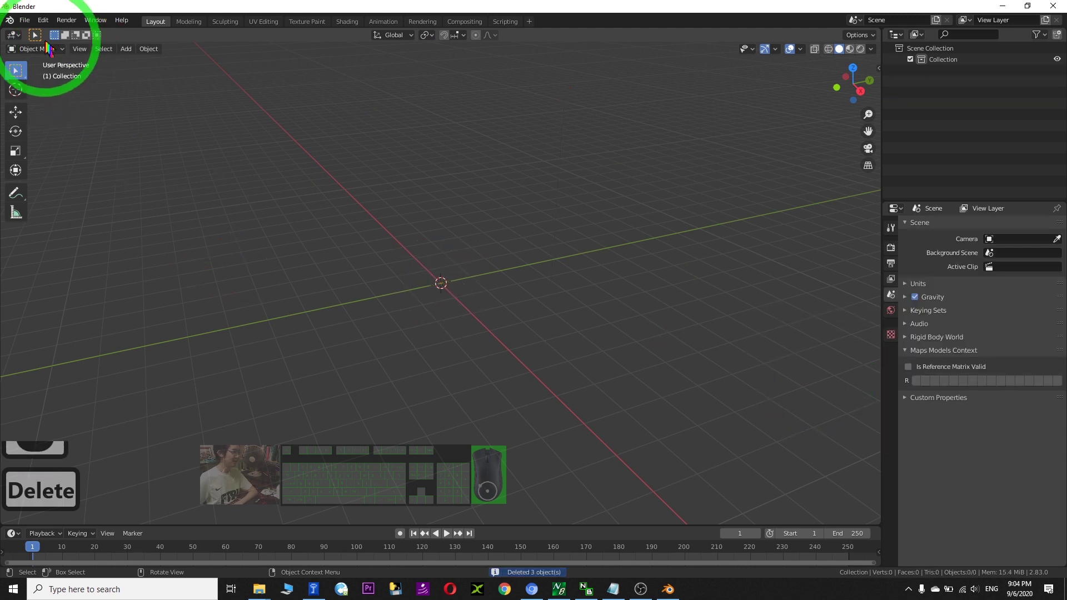
# Step: Check Blender's list of import formats for the copied glTF importer
pyautogui.click(25, 20)
pyautogui.click(72, 177)
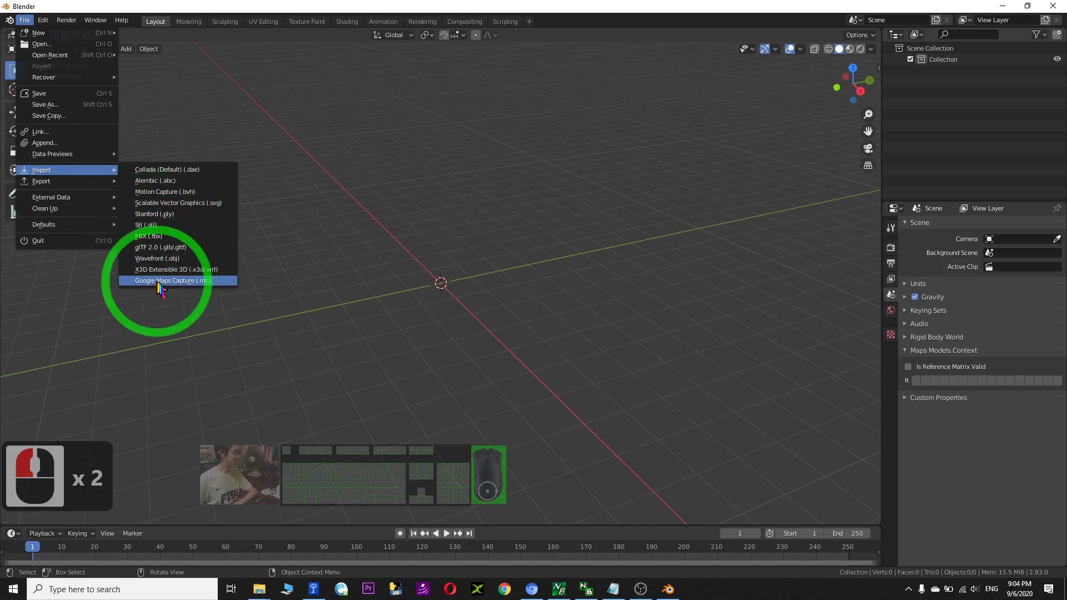
pyautogui.click(50, 22)
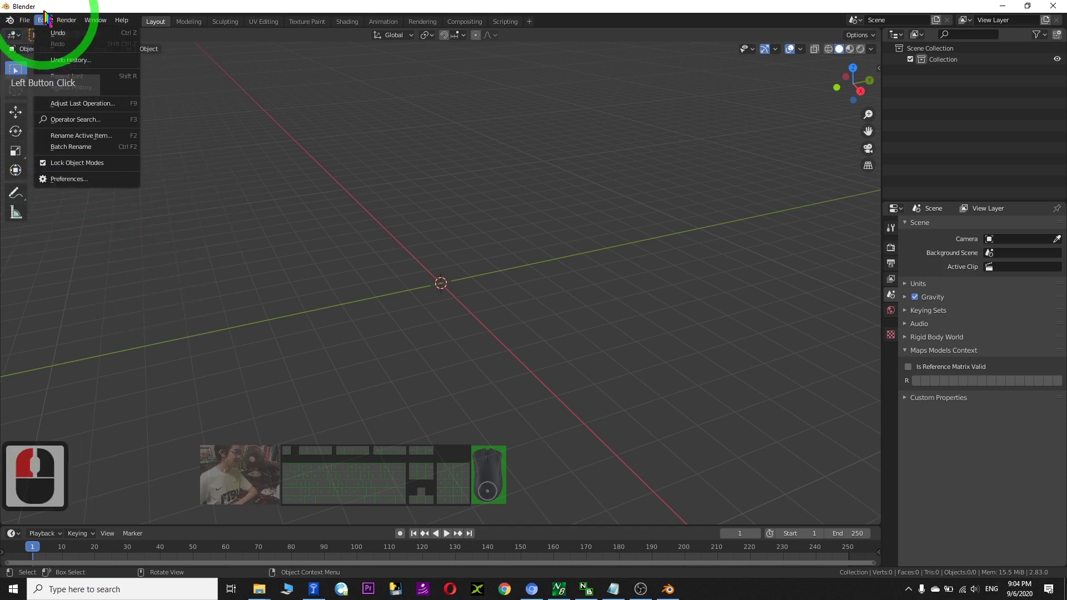
# Step: Search the add-on preferences for gltf, enable KSons' glTF 2.0 Importer and close the preferences
pyautogui.click(43, 20)
pyautogui.click(43, 20)
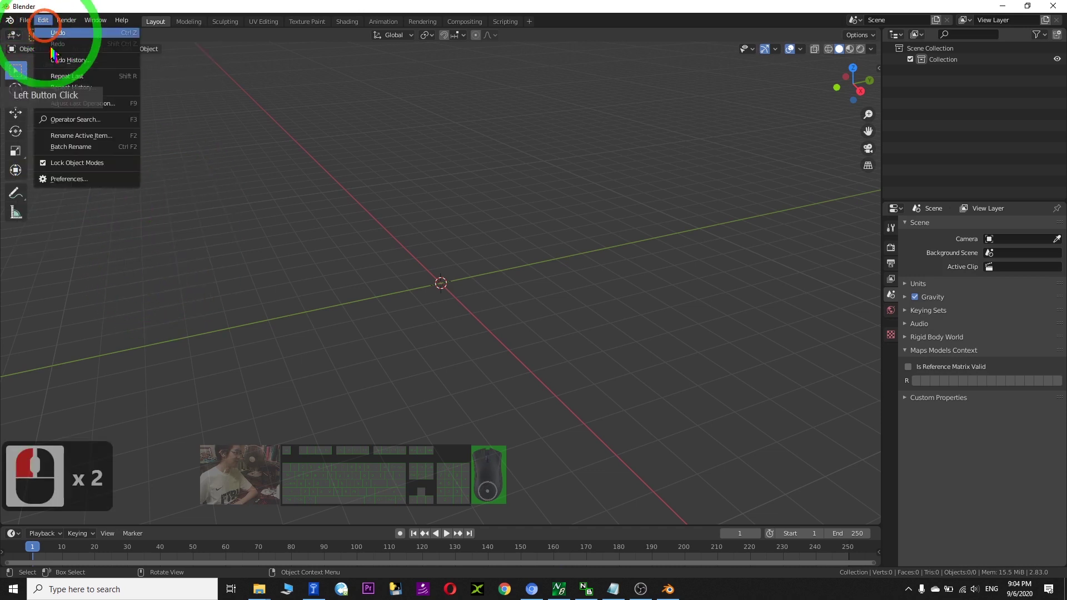
pyautogui.click(70, 179)
pyautogui.moveTo(142, 44); pyautogui.dragTo(296, 68)
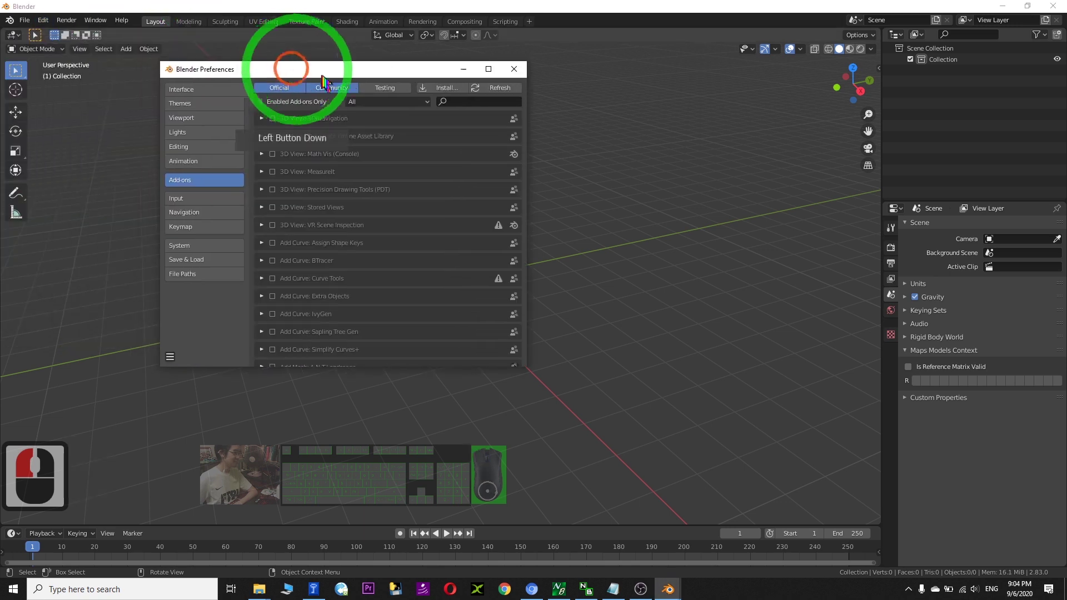
pyautogui.click(460, 103)
pyautogui.write('g')
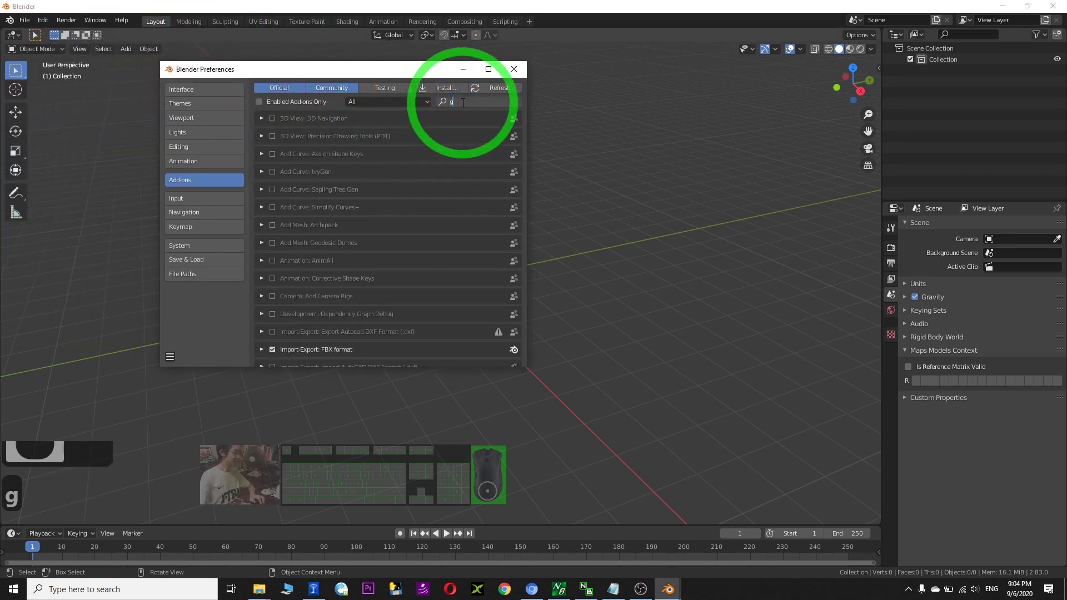
pyautogui.write('ltf')
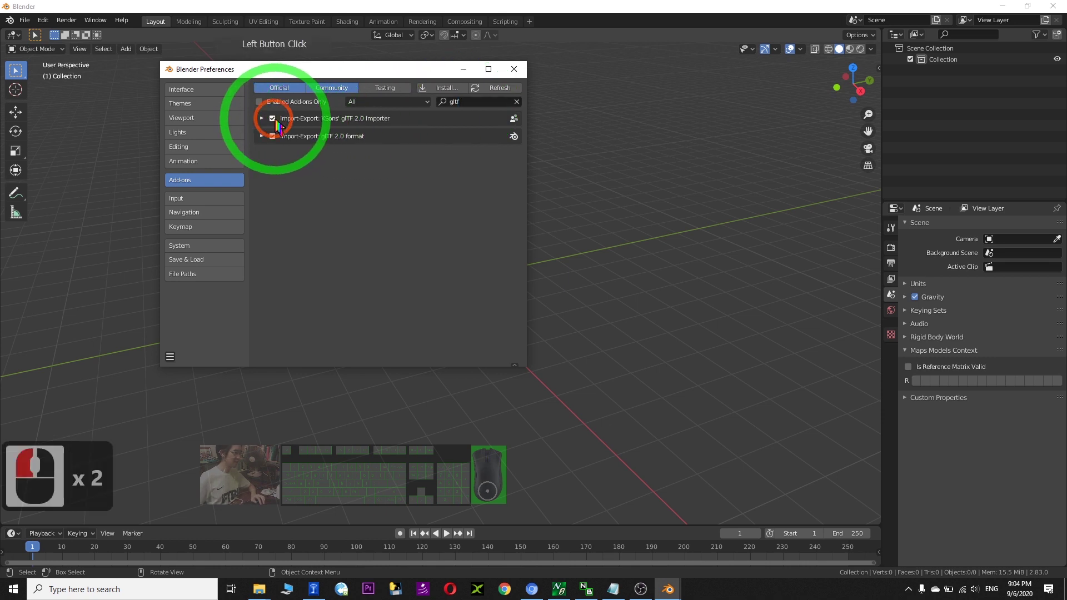
pyautogui.click(514, 69)
# Step: Check the import format list for the enabled importer and close Blender without saving
pyautogui.click(24, 20)
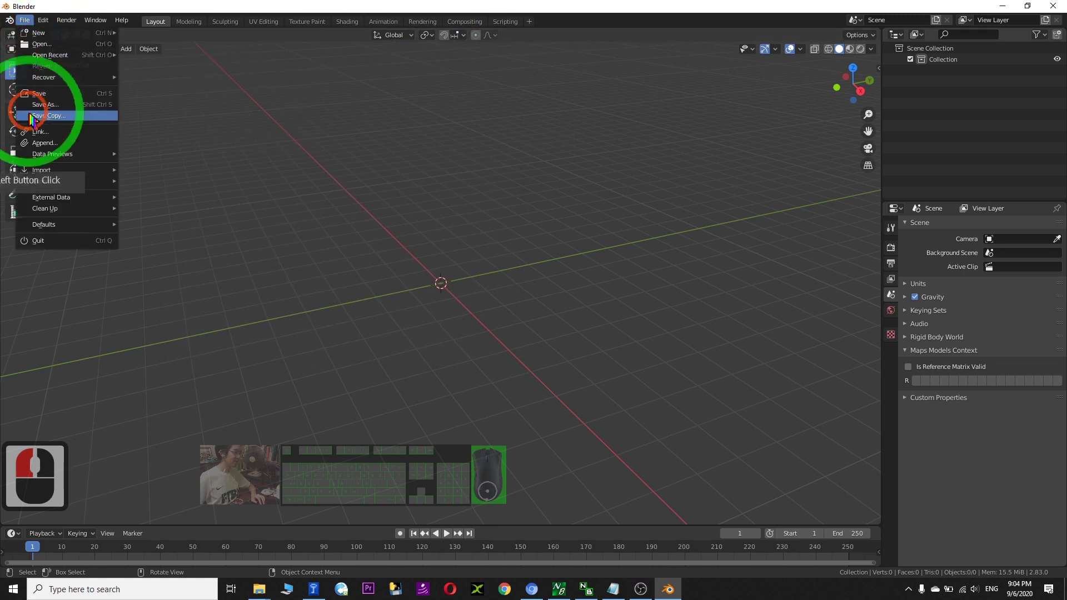
pyautogui.moveTo(36, 171)
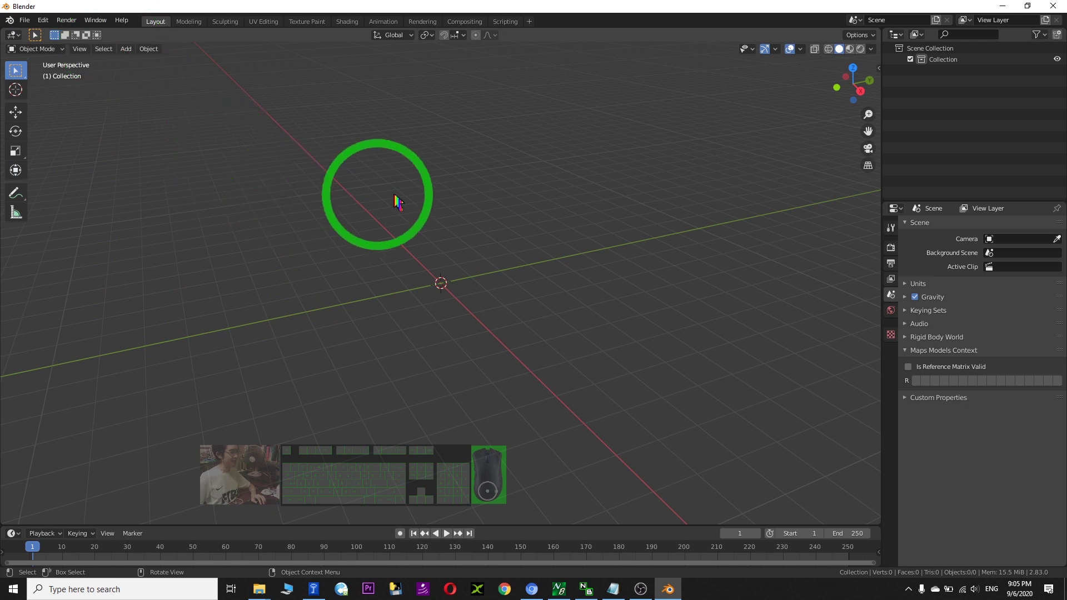
pyautogui.moveTo(543, 5); pyautogui.dragTo(543, 67)
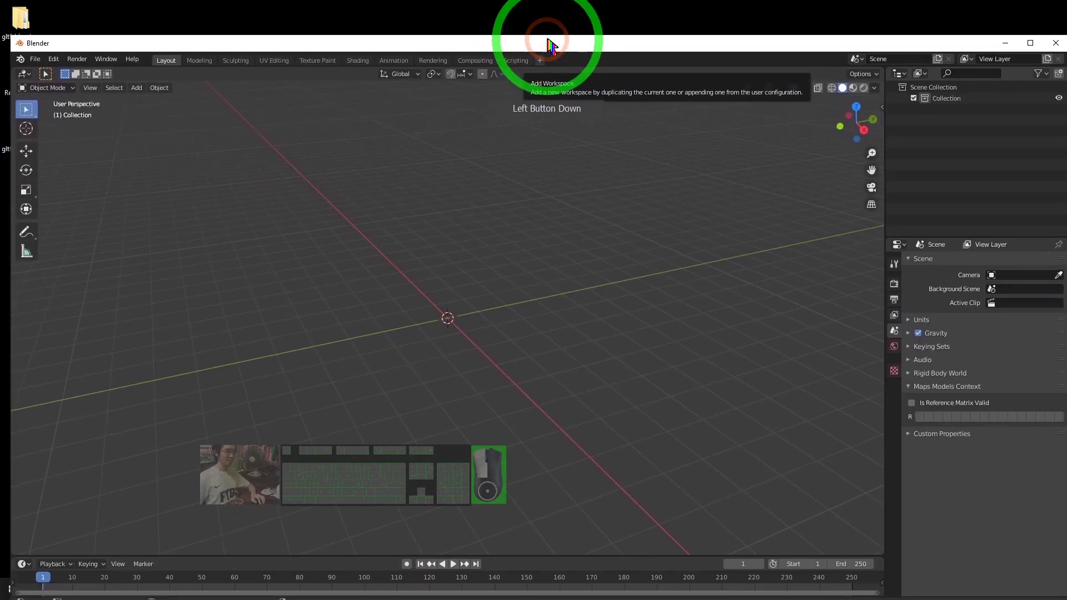
pyautogui.moveTo(818, 49); pyautogui.dragTo(686, 51)
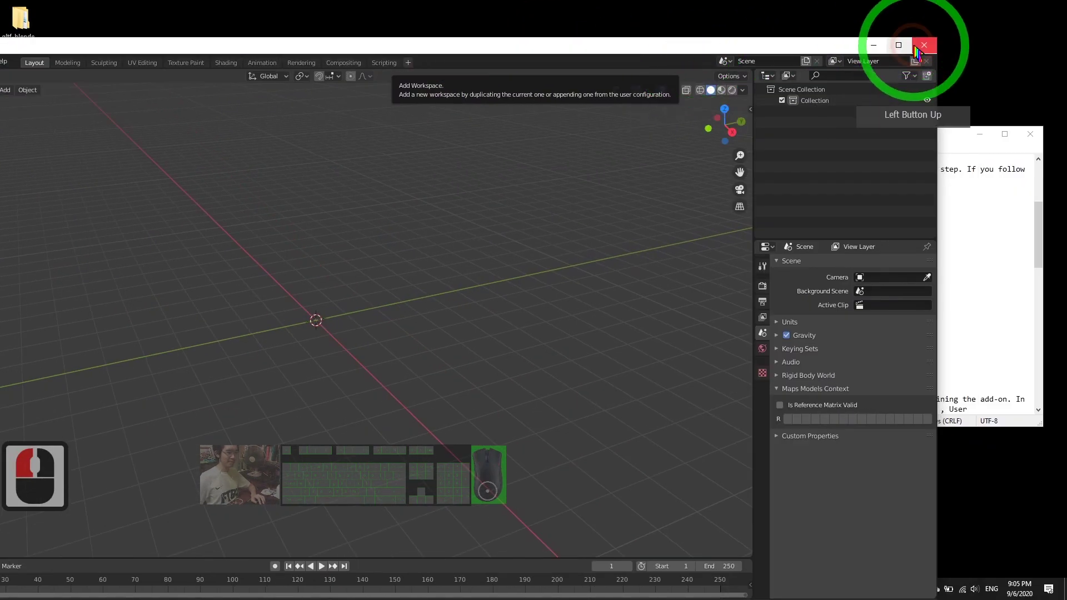
pyautogui.click(925, 46)
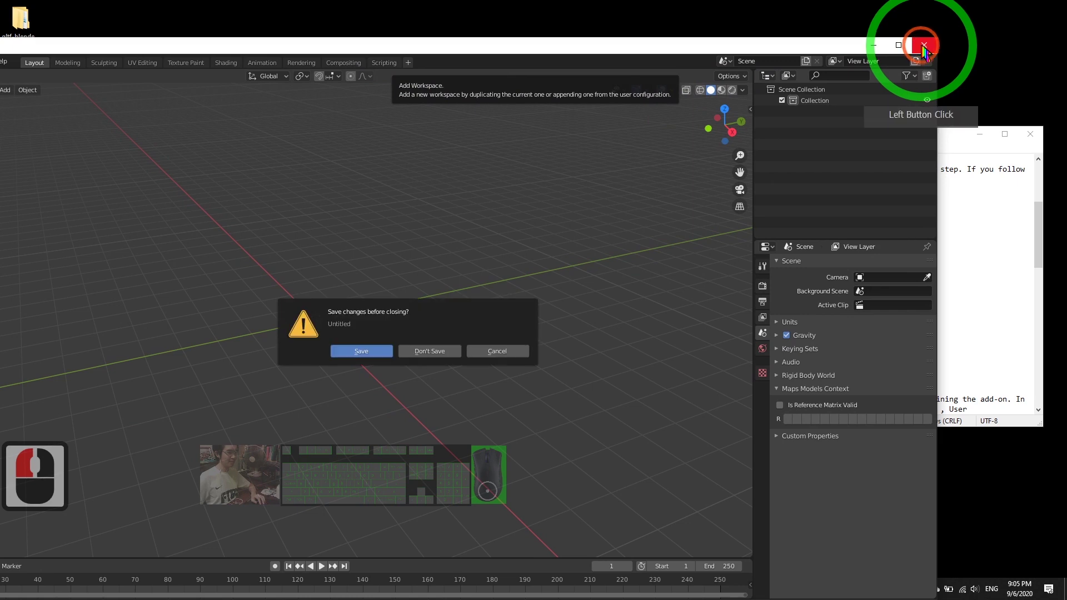
pyautogui.click(430, 351)
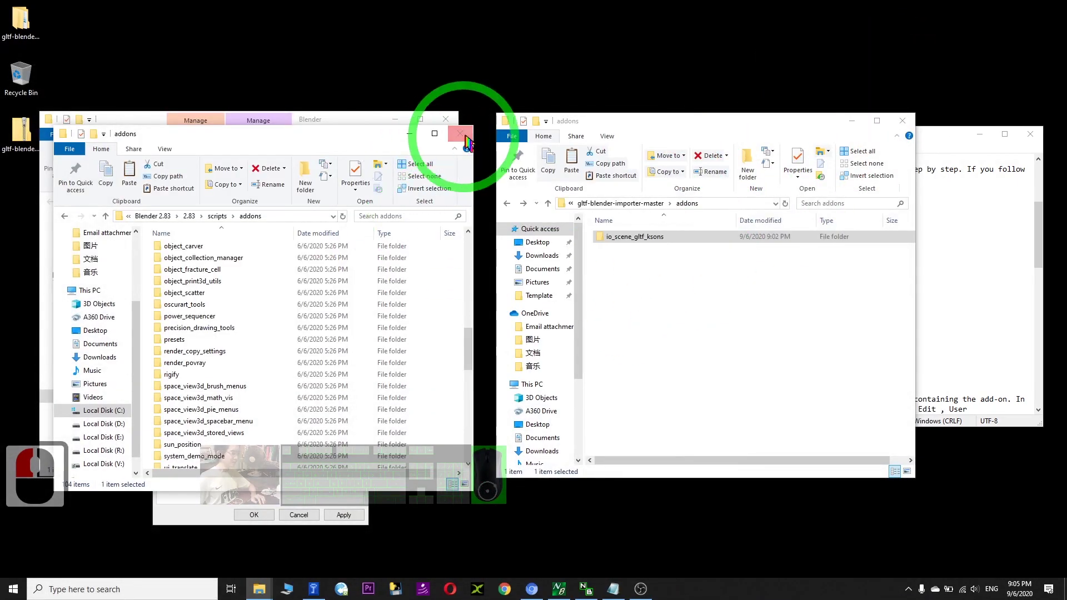
# Step: Close the leftover File Explorer windows used for copying the add-on
pyautogui.click(453, 132)
pyautogui.click(360, 241)
pyautogui.click(631, 186)
pyautogui.click(882, 121)
pyautogui.click(903, 121)
pyautogui.moveTo(911, 134); pyautogui.dragTo(903, 107)
# Step: Switch to the VRoid Studio page in the browser and look through its feature descriptions
pyautogui.click(539, 590)
pyautogui.click(61, 9)
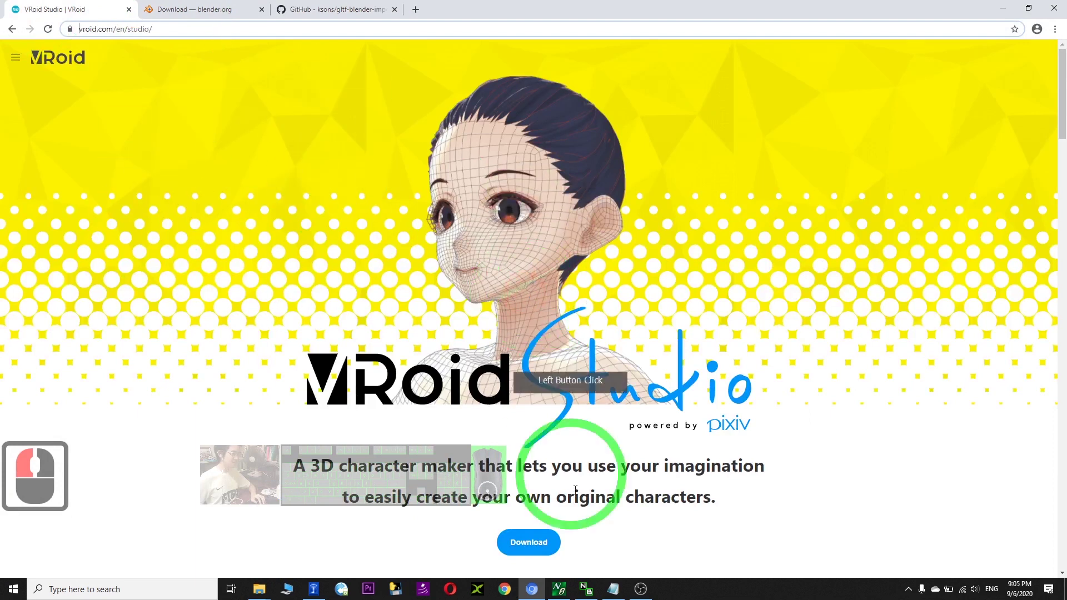
pyautogui.click(561, 531)
pyautogui.scroll(-14, 705, 496)
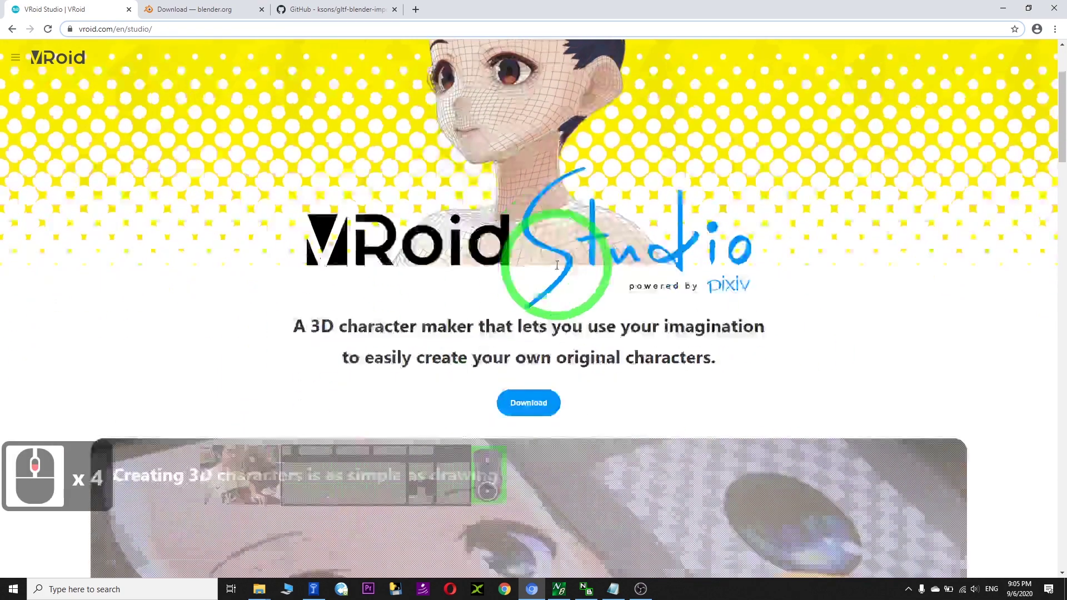
pyautogui.scroll(-8, 777, 304)
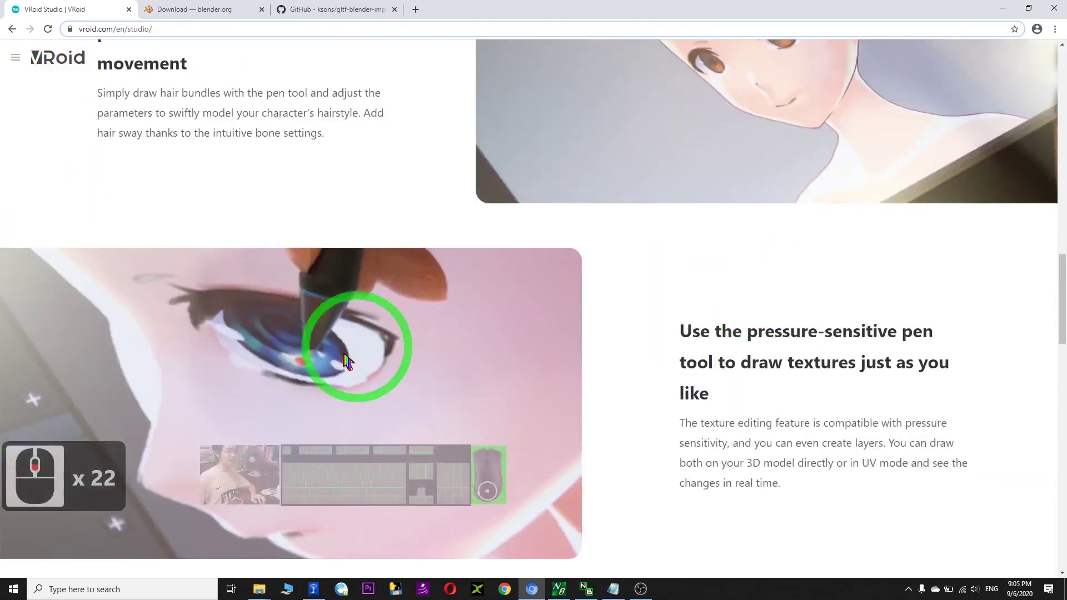
pyautogui.scroll(5, 781, 178)
pyautogui.scroll(-5, 478, 321)
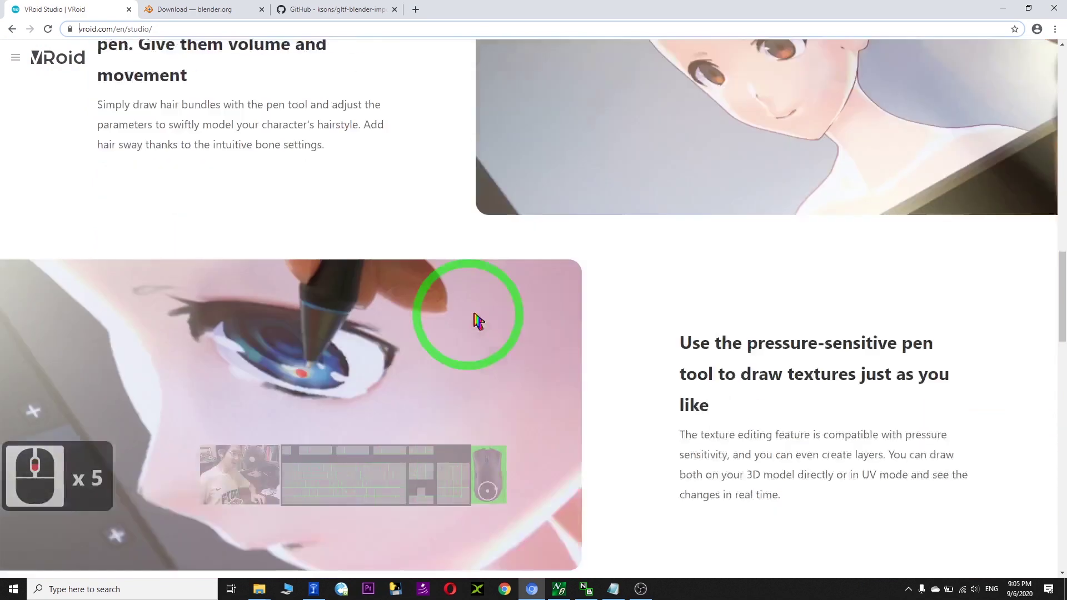
# Step: Look over the VRoid Studio download section and character slider description, and put the browser window away
pyautogui.scroll(-13, 477, 321)
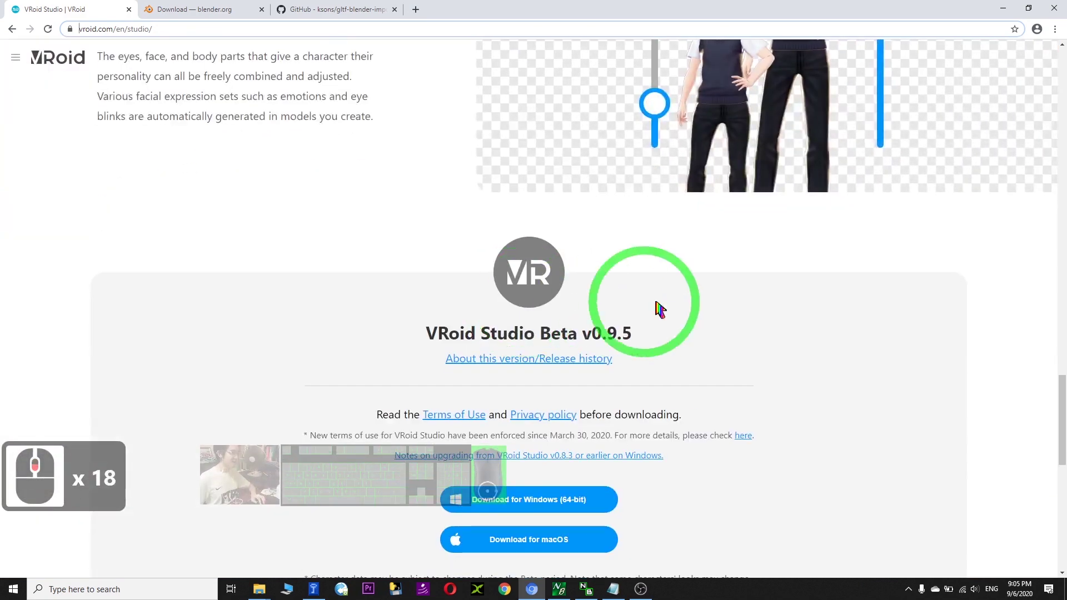
pyautogui.scroll(4, 749, 307)
pyautogui.scroll(20, 899, 167)
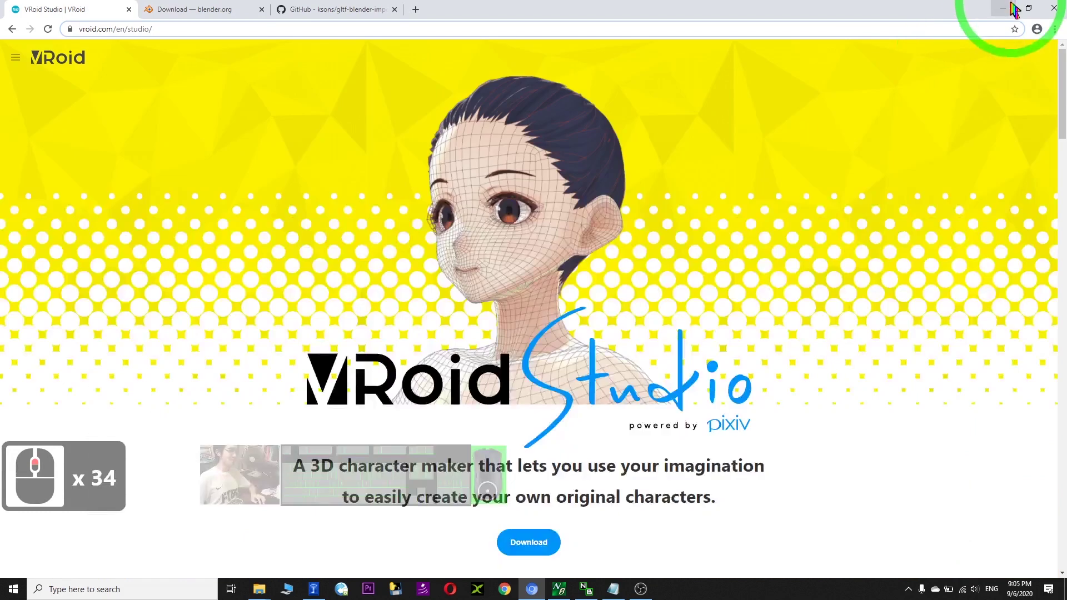
pyautogui.click(1014, 8)
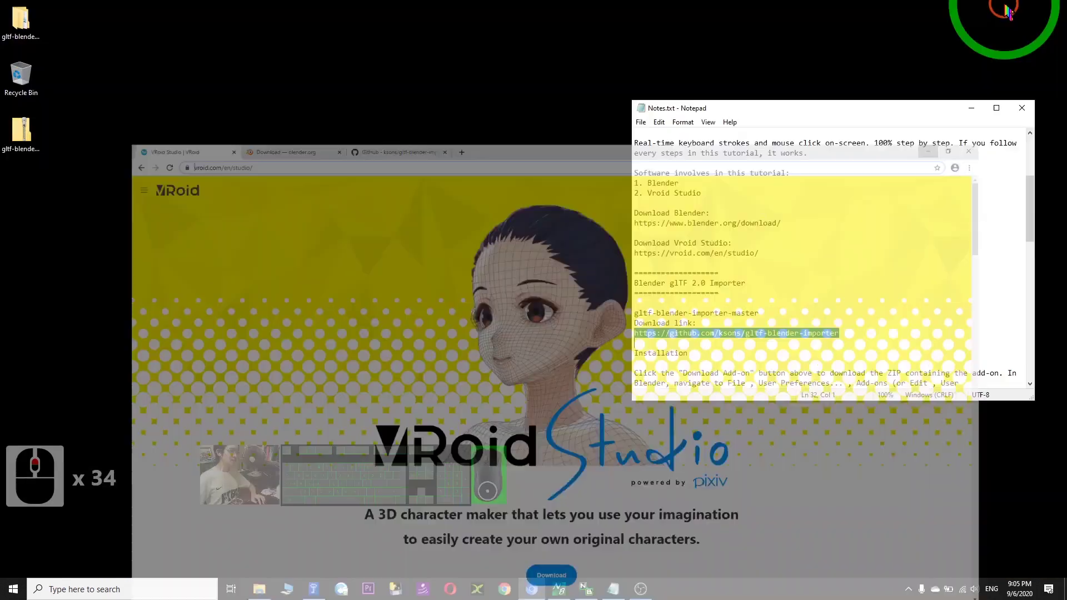
# Step: Search the computer for vroid and launch VRoid Studio
pyautogui.click(255, 219)
pyautogui.click(147, 591)
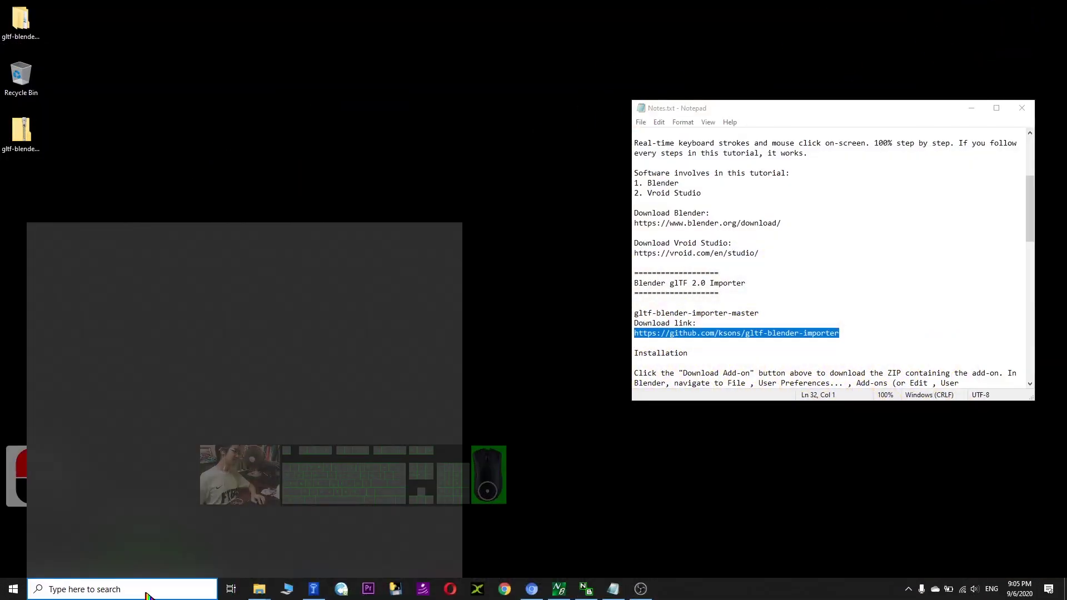
pyautogui.write('vroid')
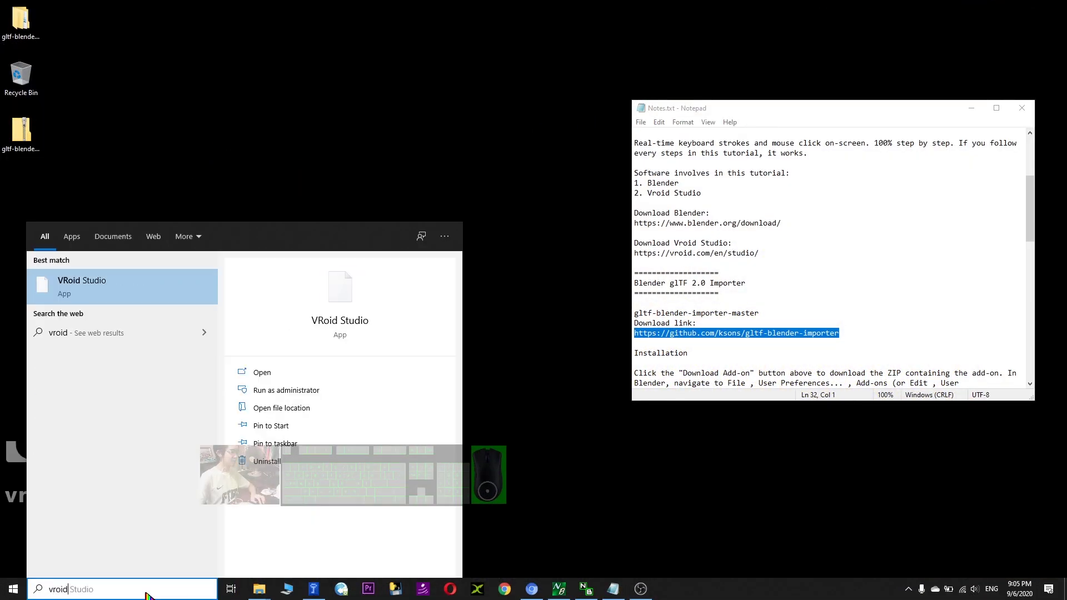
pyautogui.click(91, 297)
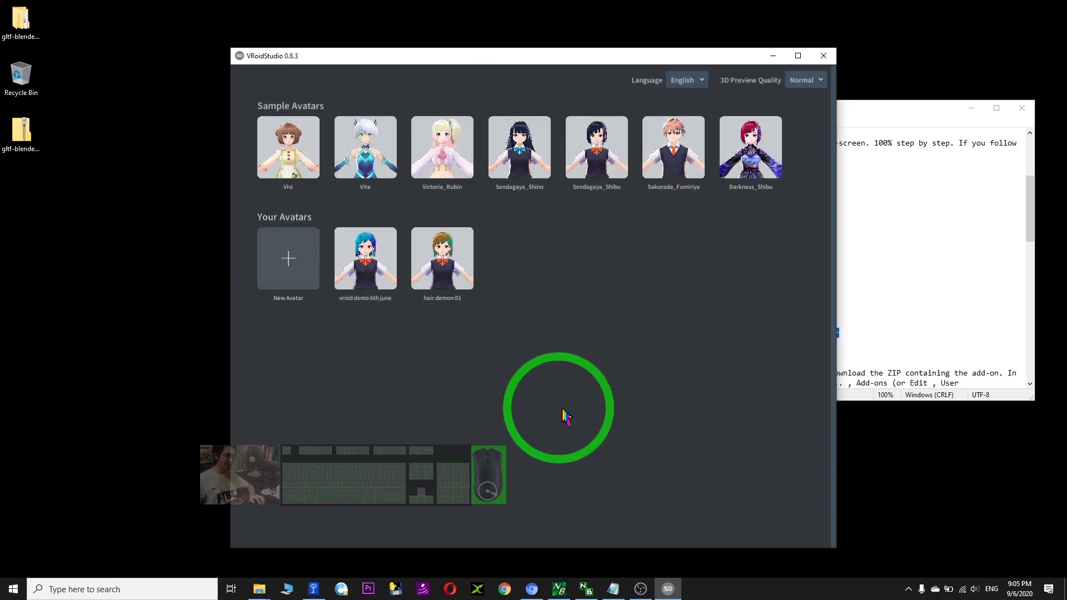
# Step: Create a new avatar from the female base model and enlarge the editor window to fill the screen
pyautogui.click(289, 258)
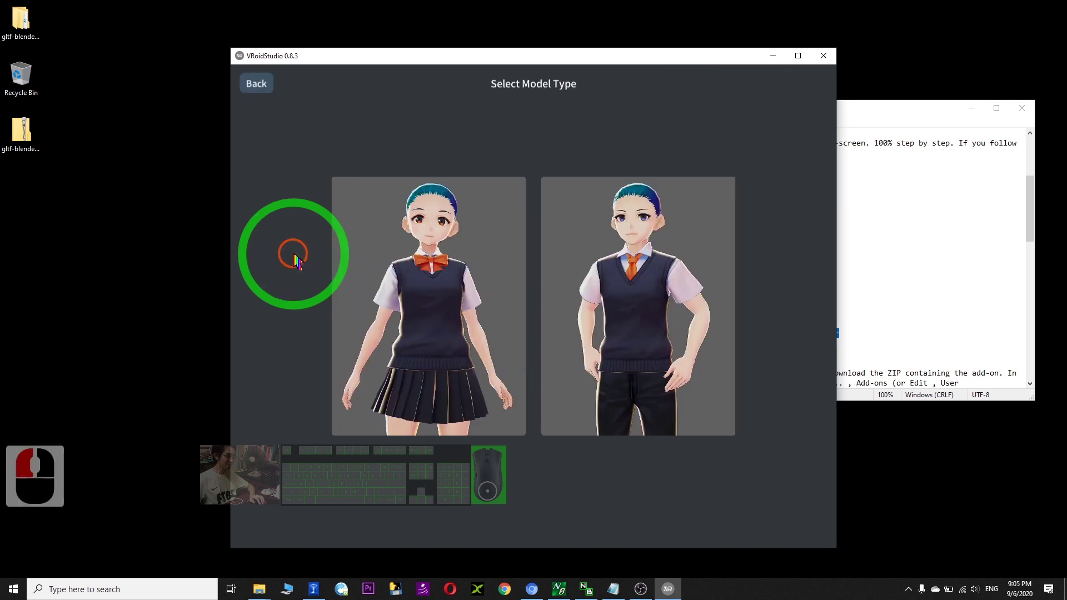
pyautogui.click(459, 292)
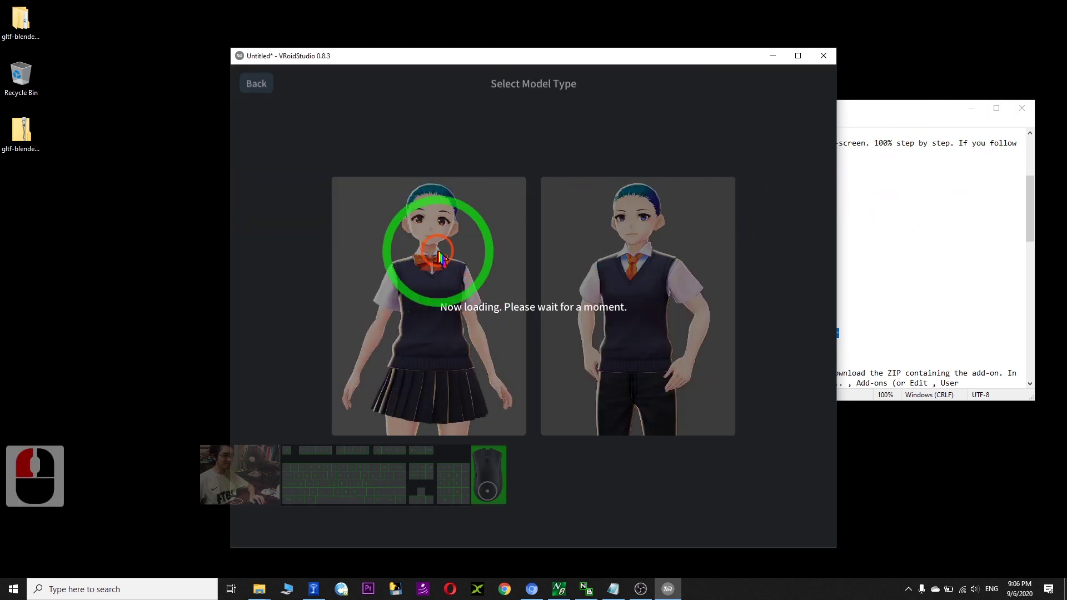
pyautogui.click(438, 252)
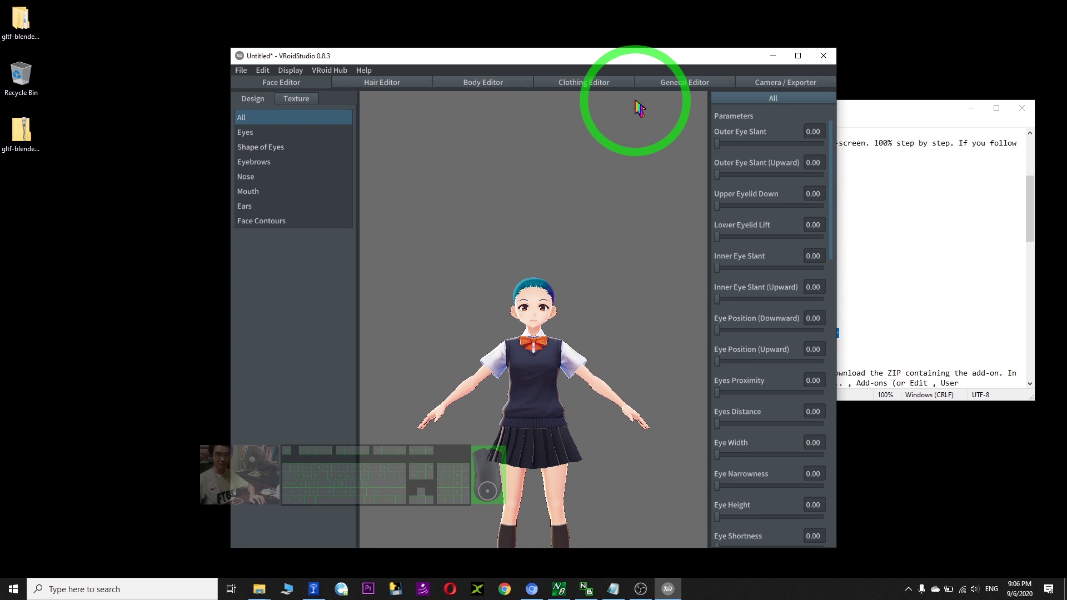
pyautogui.click(798, 56)
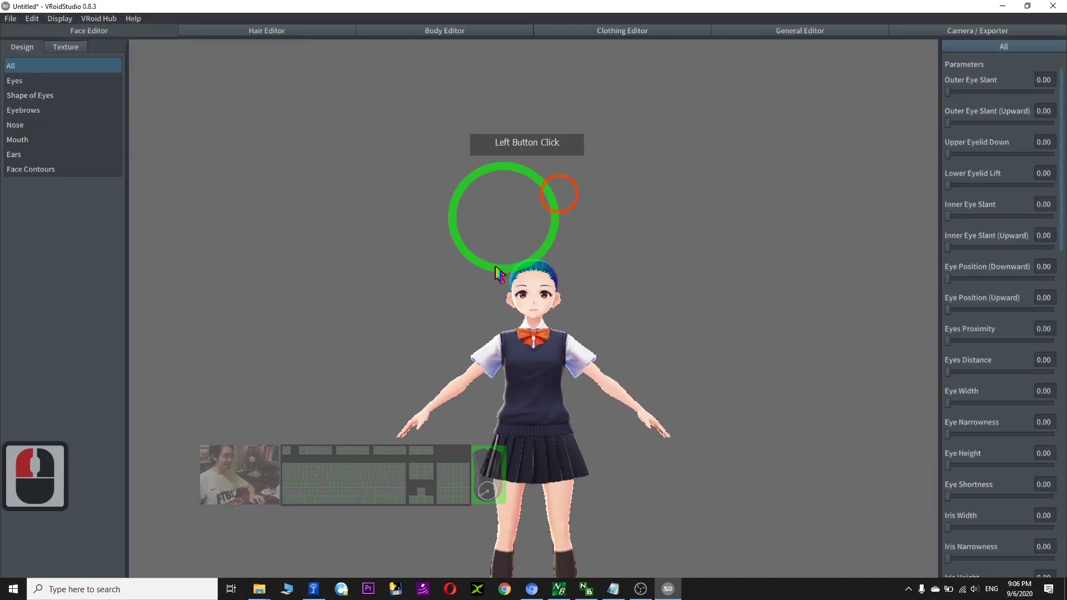
# Step: Examine the avatar from full body to a close-up of the face and read through the available face parameters
pyautogui.moveTo(708, 369); pyautogui.dragTo(706, 274)
pyautogui.moveTo(705, 275); pyautogui.dragTo(702, 215, button='middle')
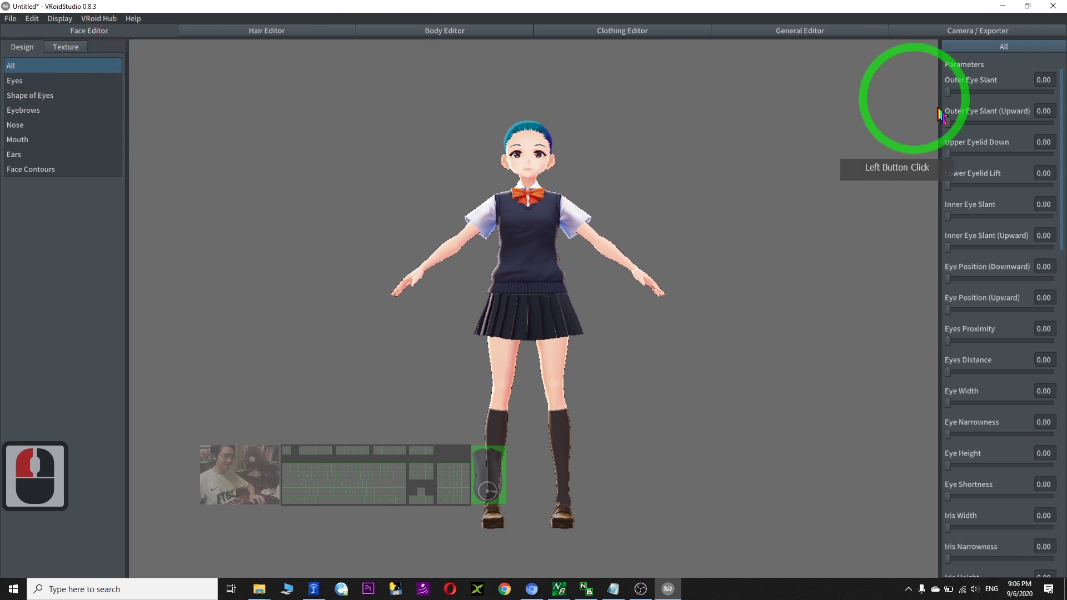
pyautogui.scroll(19, 636, 160)
pyautogui.scroll(5, 713, 212)
pyautogui.moveTo(708, 259); pyautogui.dragTo(688, 376, button='middle')
pyautogui.scroll(15, 679, 423)
pyautogui.moveTo(678, 479); pyautogui.dragTo(662, 372, button='middle')
pyautogui.scroll(-20, 981, 298)
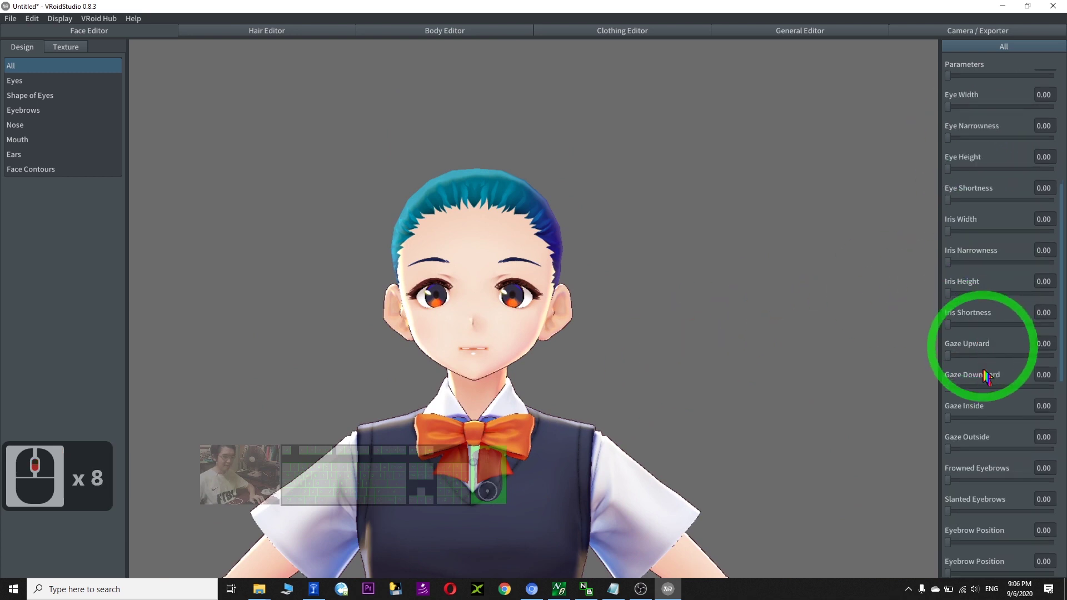
pyautogui.scroll(15, 978, 278)
pyautogui.scroll(8, 967, 317)
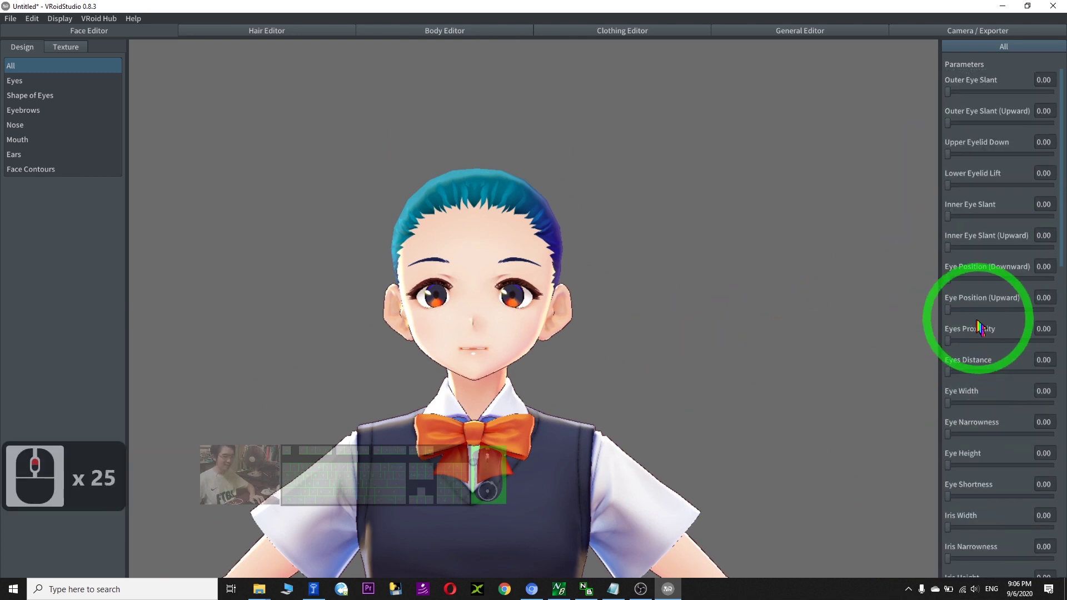
# Step: Try out the Inner Eye Slant, Upper Eyelid Down and Nose Position (Upward) parameters, returning each to 0.00
pyautogui.moveTo(1053, 218); pyautogui.dragTo(890, 188)
pyautogui.moveTo(955, 160); pyautogui.dragTo(819, 158)
pyautogui.scroll(-15, 976, 444)
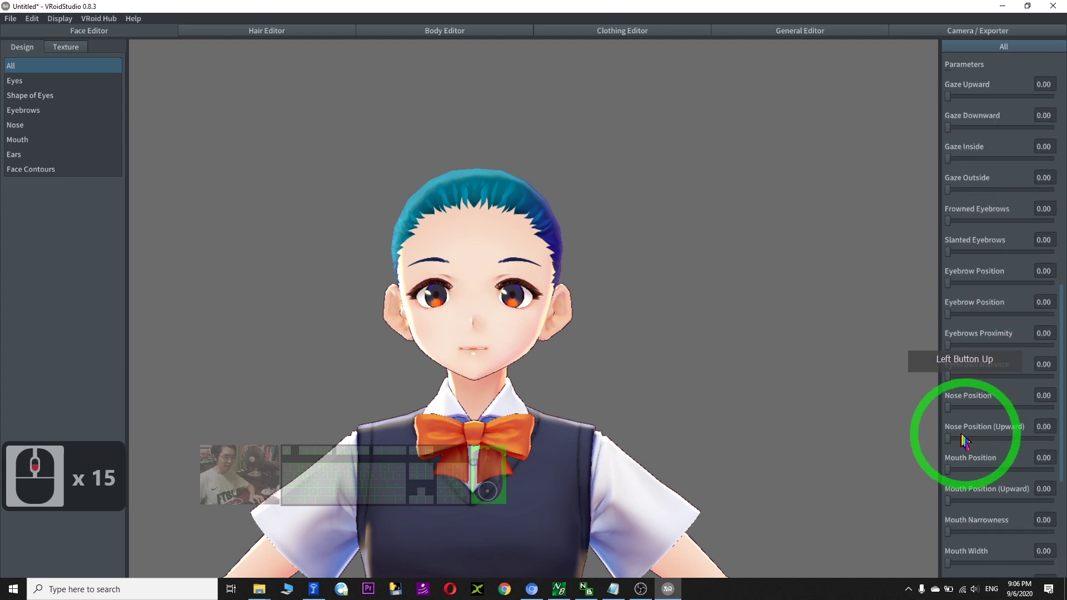
pyautogui.moveTo(948, 439); pyautogui.dragTo(603, 336)
pyautogui.scroll(3, 684, 303)
pyautogui.scroll(-8, 722, 281)
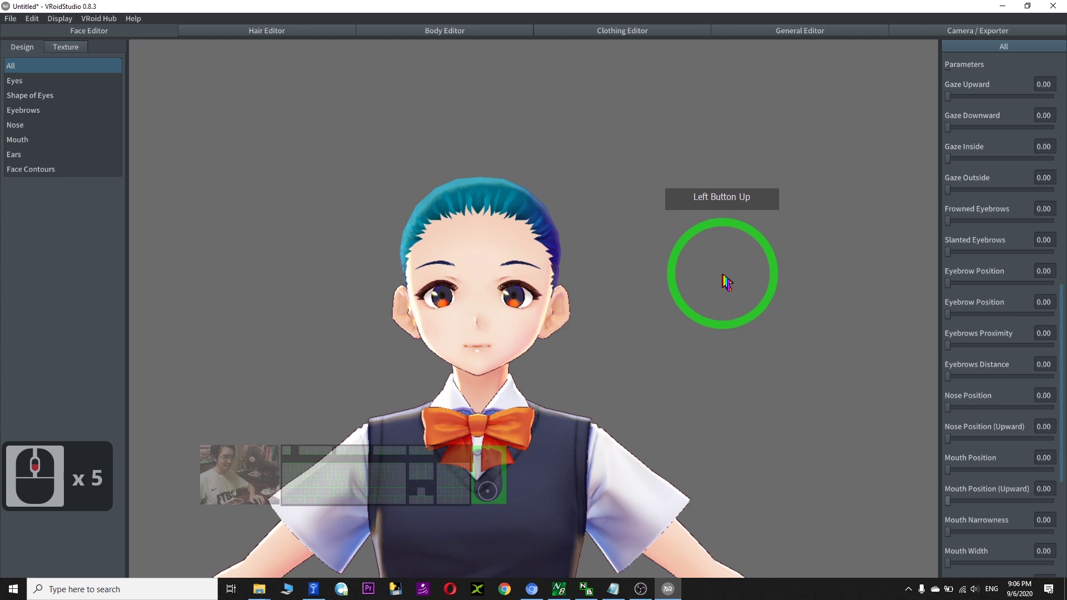
pyautogui.moveTo(734, 407); pyautogui.dragTo(760, 328, button='middle')
pyautogui.moveTo(717, 240); pyautogui.dragTo(762, 263, button='middle')
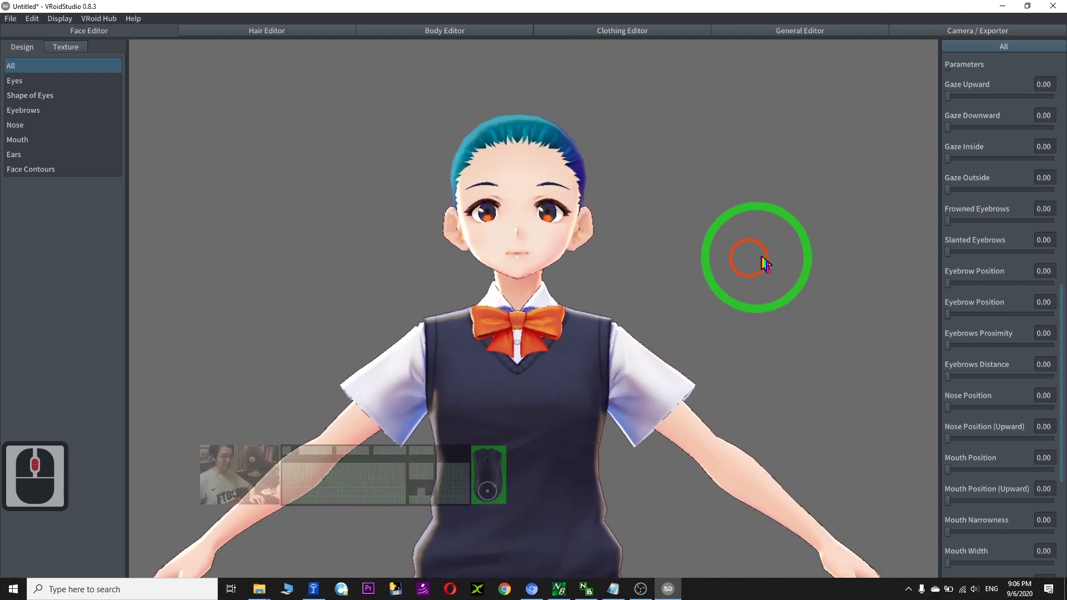
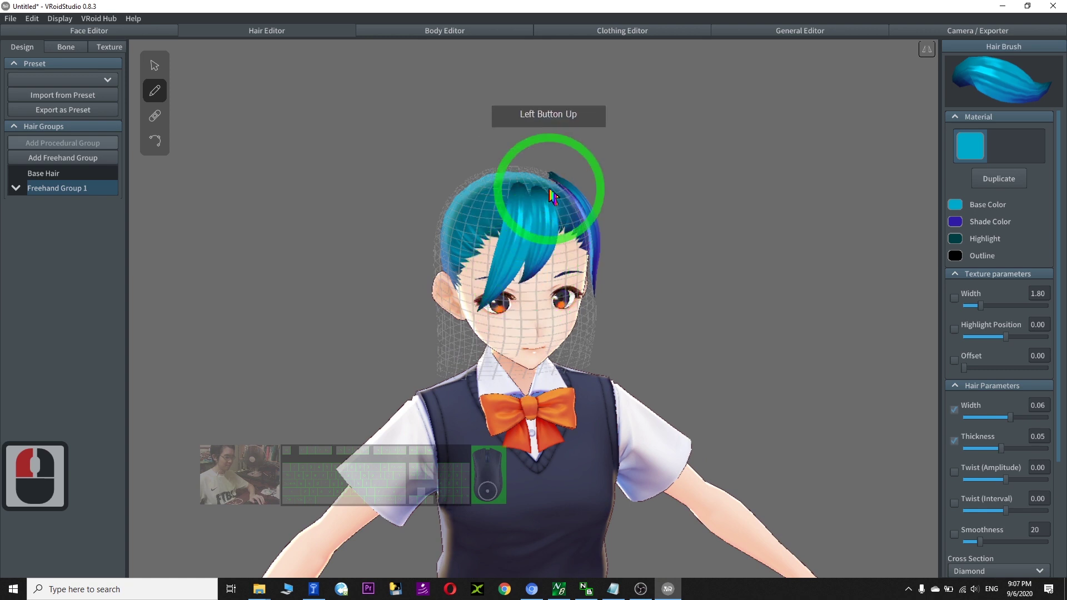
# Step: Draw more freehand hair strands from the crown across the forehead and onto the side of the head
pyautogui.moveTo(454, 329); pyautogui.dragTo(614, 359)
pyautogui.moveTo(613, 359); pyautogui.dragTo(528, 245, button='right')
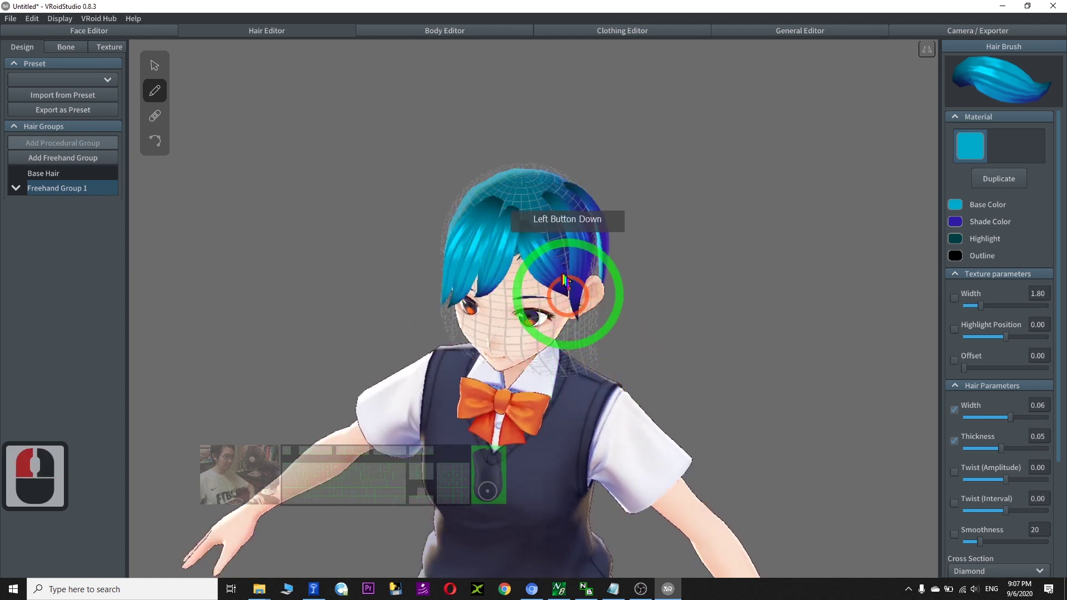
pyautogui.moveTo(420, 334); pyautogui.dragTo(564, 267, button='right')
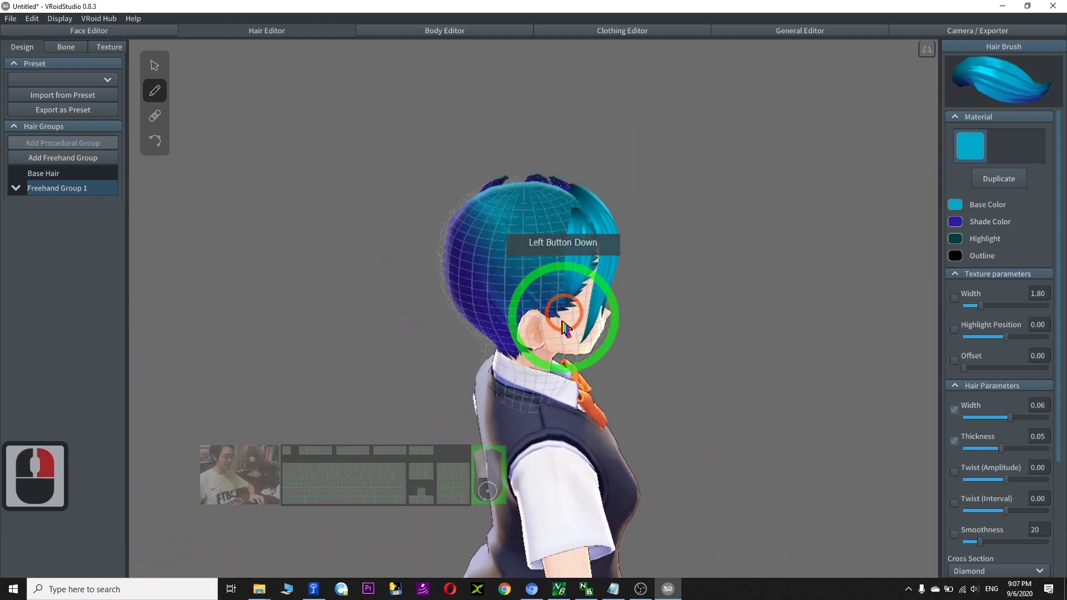
pyautogui.moveTo(567, 323); pyautogui.dragTo(410, 333)
pyautogui.moveTo(410, 334); pyautogui.dragTo(383, 278, button='right')
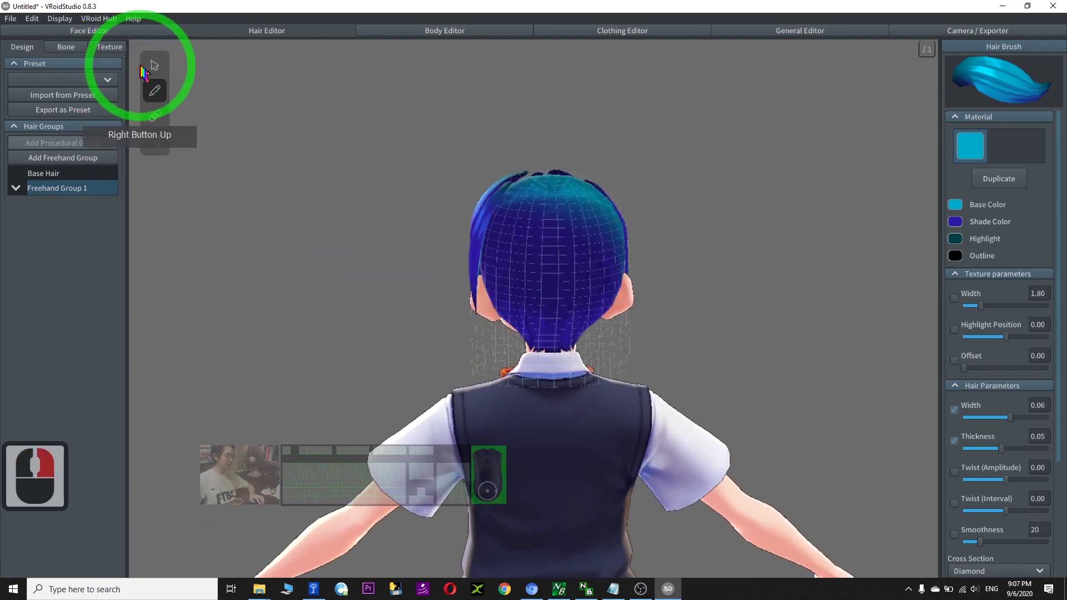
# Step: Draw a freehand strand from the crown down the centre back of the head to the collar
pyautogui.click(155, 68)
pyautogui.moveTo(695, 255)
pyautogui.mouseDown(button='right')
pyautogui.moveTo(611, 261)
pyautogui.moveTo(678, 260)
pyautogui.mouseUp(button='right')
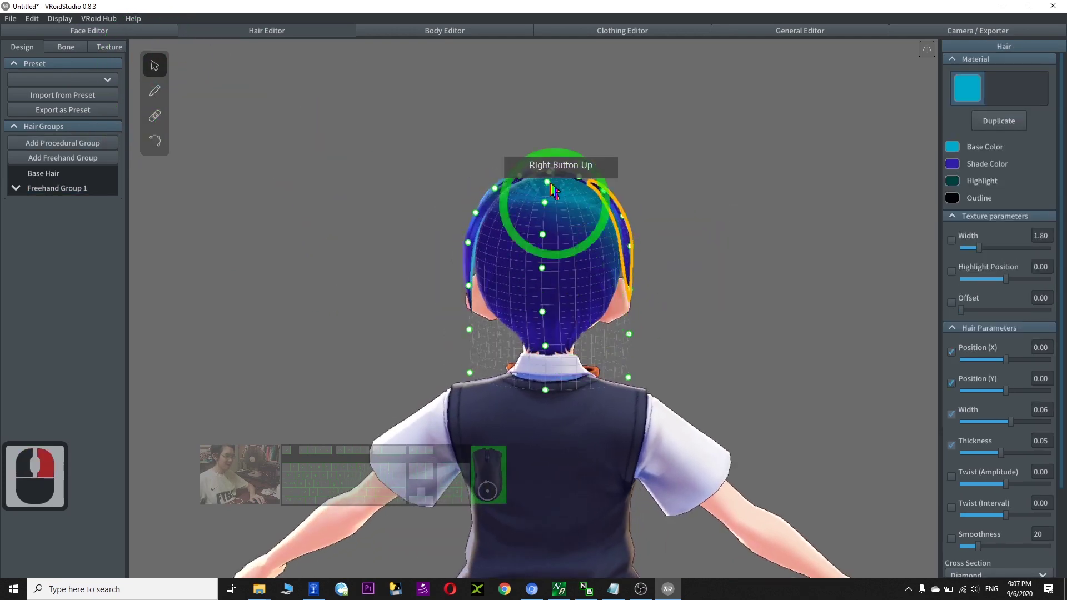
pyautogui.moveTo(418, 368); pyautogui.dragTo(463, 367, button='right')
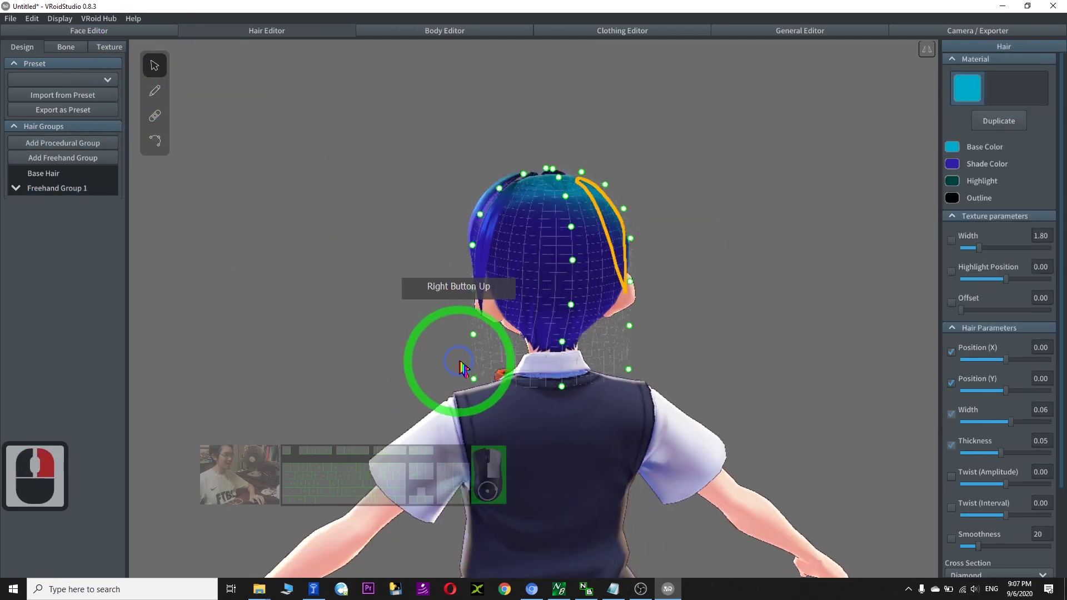
pyautogui.click(153, 95)
pyautogui.click(537, 194)
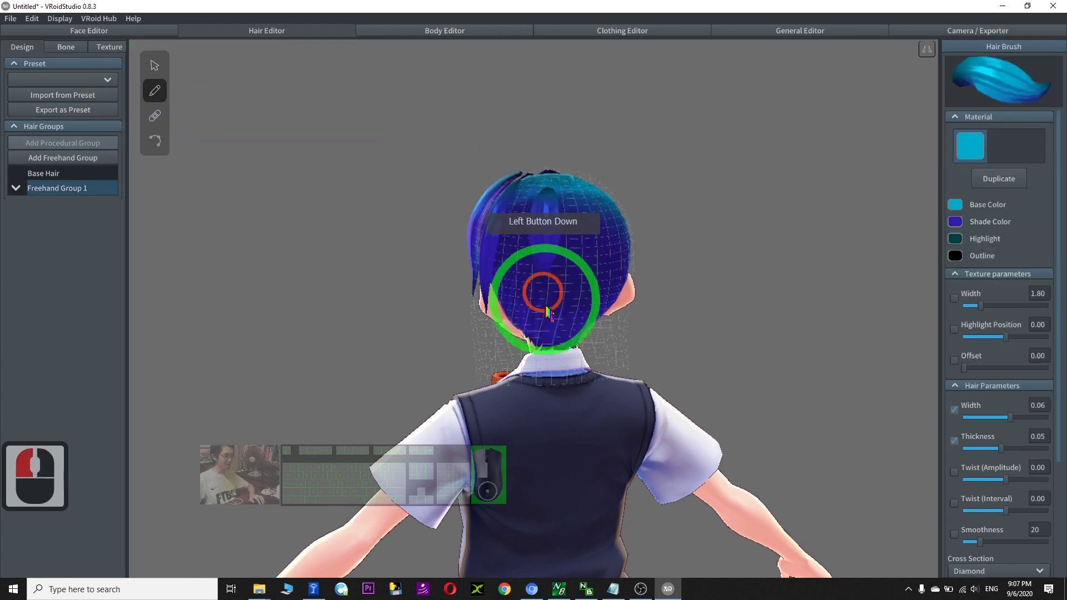
pyautogui.scroll(9, 544, 380)
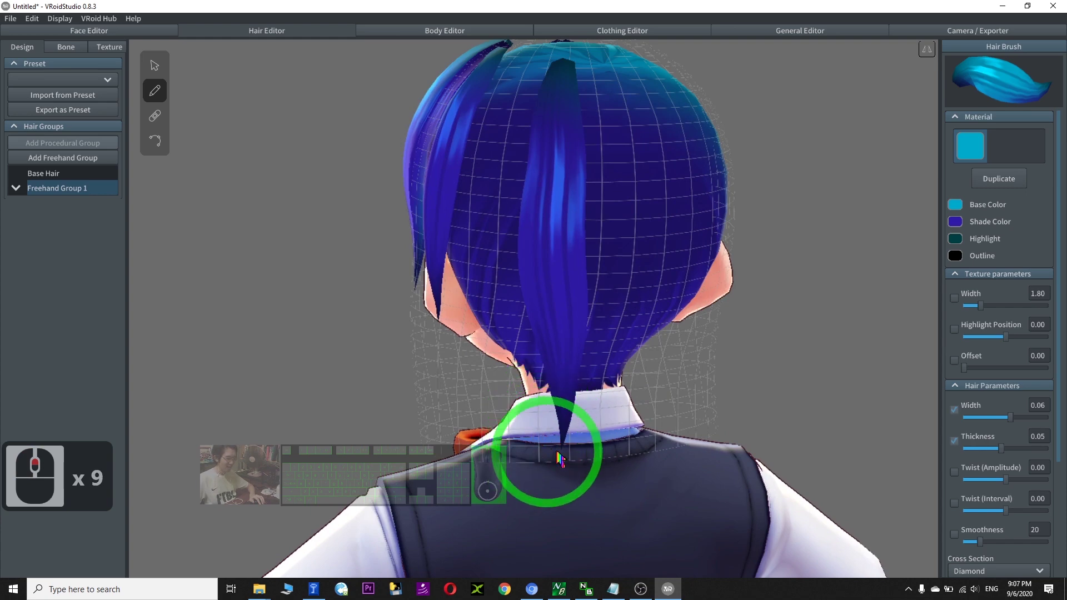
pyautogui.moveTo(556, 479); pyautogui.dragTo(658, 448, button='right')
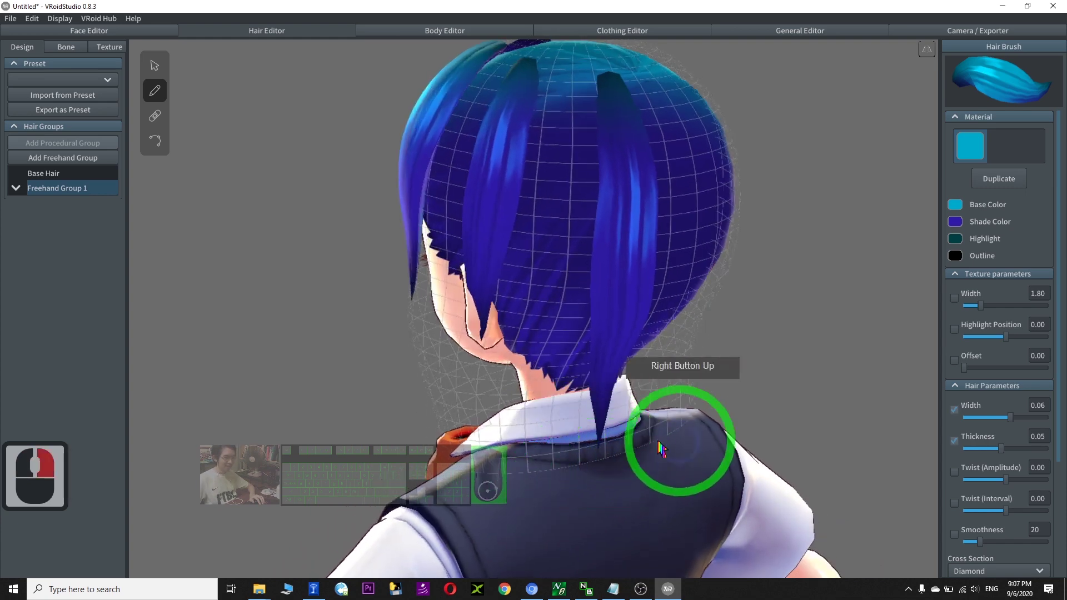
# Step: Try lengthening the hair by pulling down the lower control points of the hair guide, and undo the changes
pyautogui.scroll(-10, 673, 442)
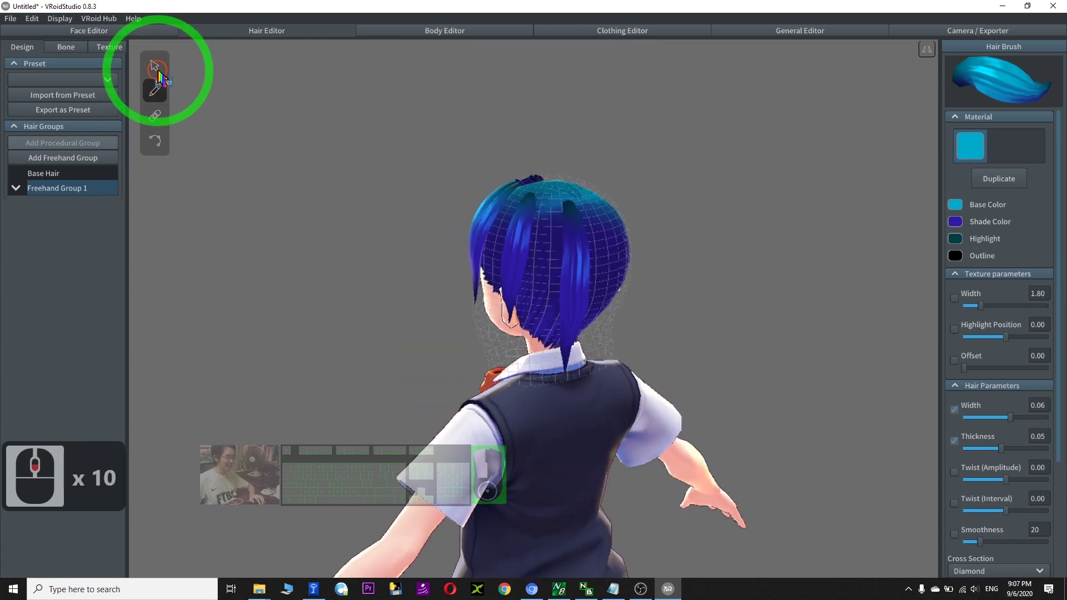
pyautogui.click(157, 68)
pyautogui.click(587, 284)
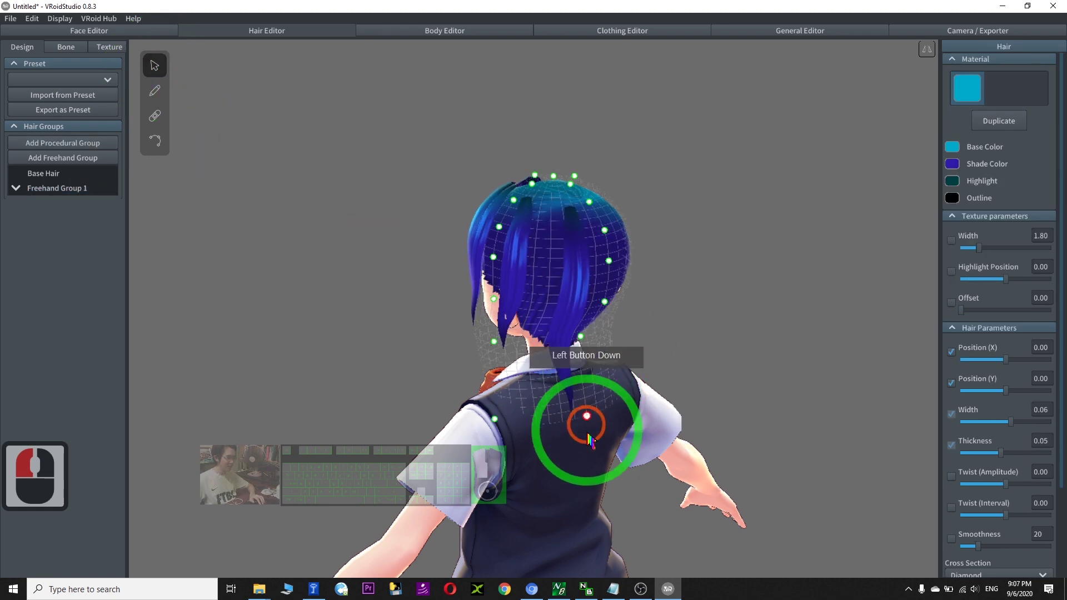
pyautogui.moveTo(369, 344); pyautogui.dragTo(715, 298, button='right')
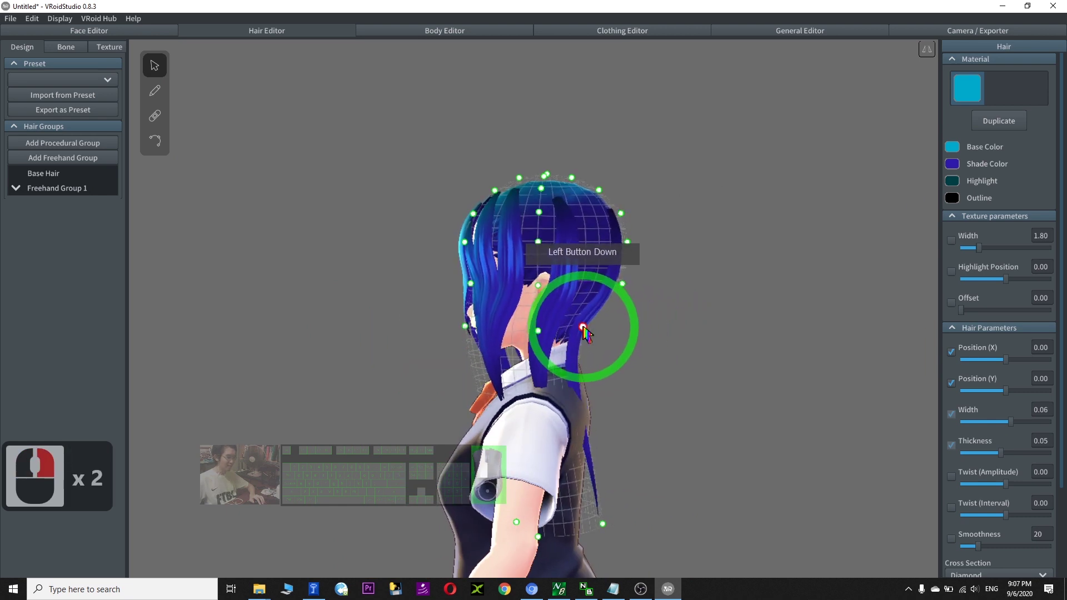
pyautogui.moveTo(616, 325); pyautogui.dragTo(675, 308, button='right')
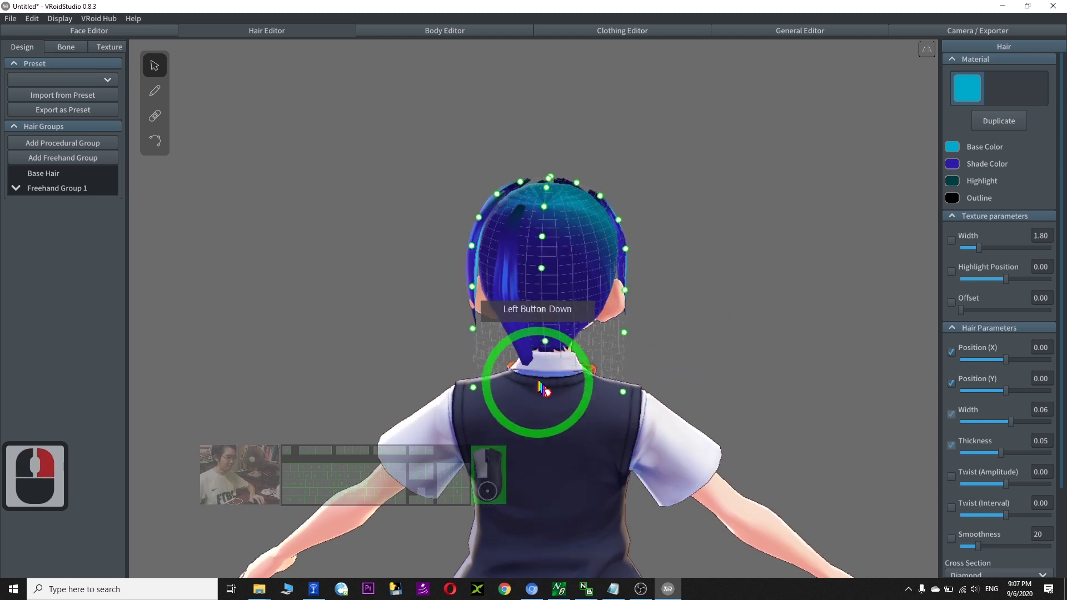
pyautogui.moveTo(526, 506); pyautogui.dragTo(528, 500)
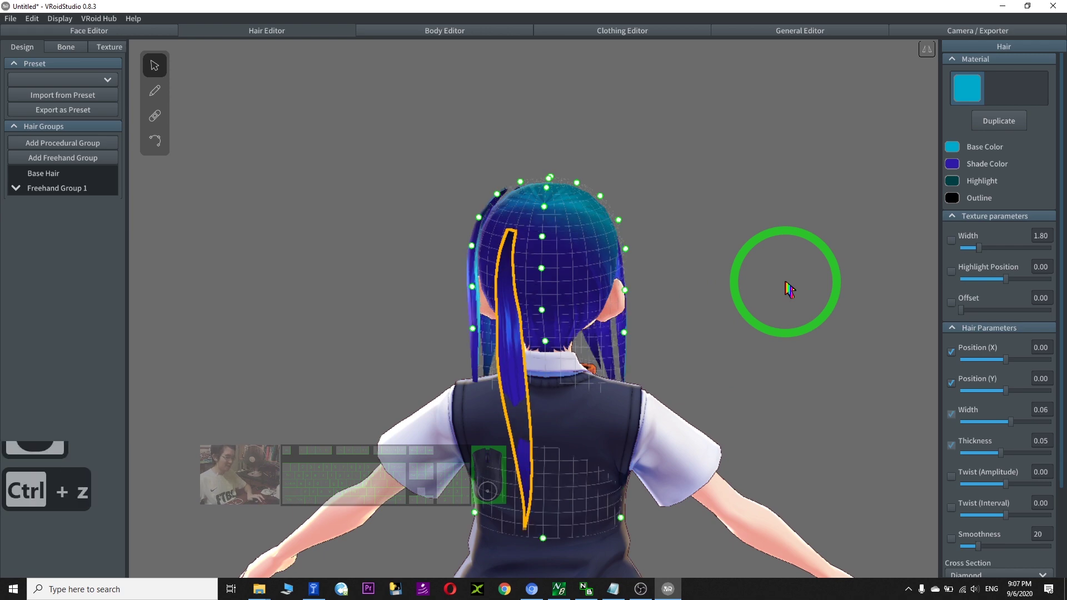
pyautogui.hotkey('ctrl', 'z')
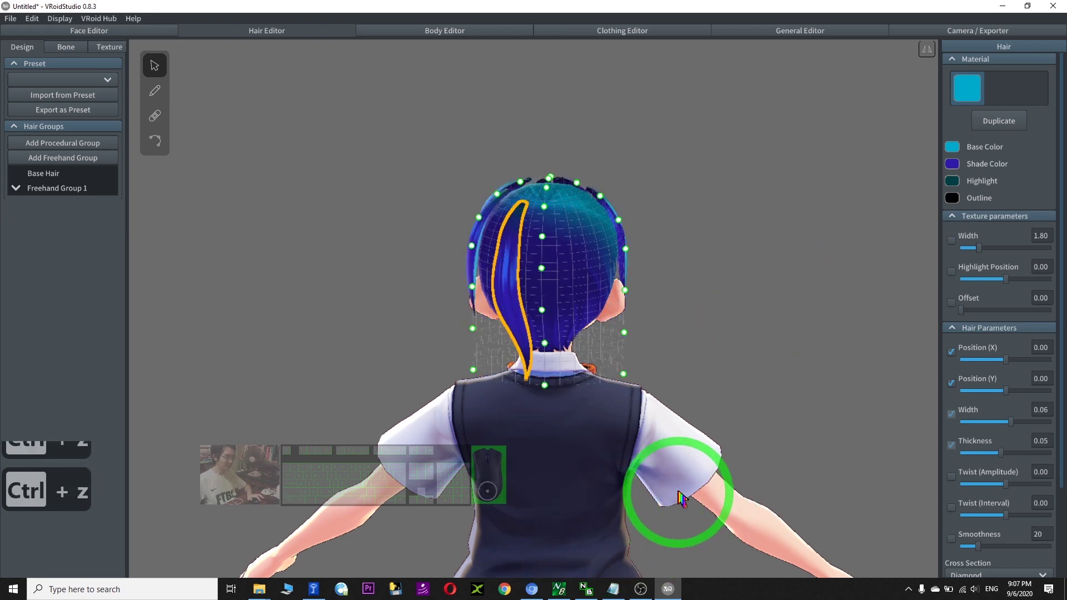
# Step: Draw additional strands side by side from the crown to the nape across the back of the head
pyautogui.moveTo(374, 333)
pyautogui.mouseDown(button='right')
pyautogui.moveTo(609, 298)
pyautogui.moveTo(399, 311)
pyautogui.moveTo(417, 305)
pyautogui.moveTo(398, 316)
pyautogui.moveTo(454, 310)
pyautogui.moveTo(241, 143)
pyautogui.moveTo(567, 209)
pyautogui.moveTo(455, 225)
pyautogui.moveTo(536, 167)
pyautogui.mouseUp(button='right')
pyautogui.click(156, 90)
pyautogui.moveTo(533, 161); pyautogui.dragTo(526, 355)
pyautogui.moveTo(555, 179)
pyautogui.mouseDown()
pyautogui.moveTo(572, 328)
pyautogui.moveTo(581, 315)
pyautogui.mouseUp()
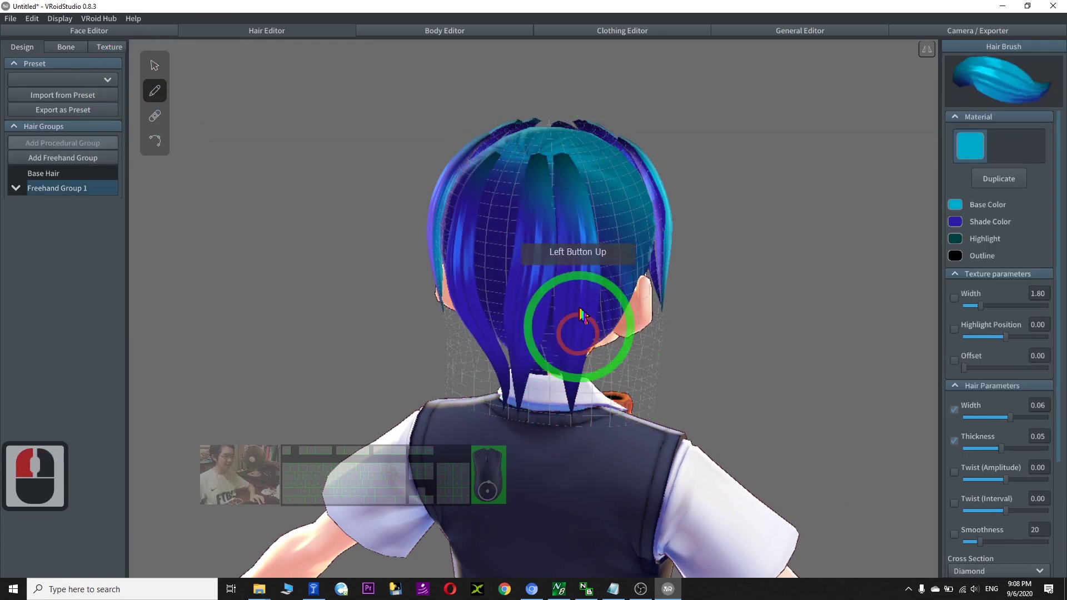
pyautogui.moveTo(435, 290); pyautogui.dragTo(612, 240, button='right')
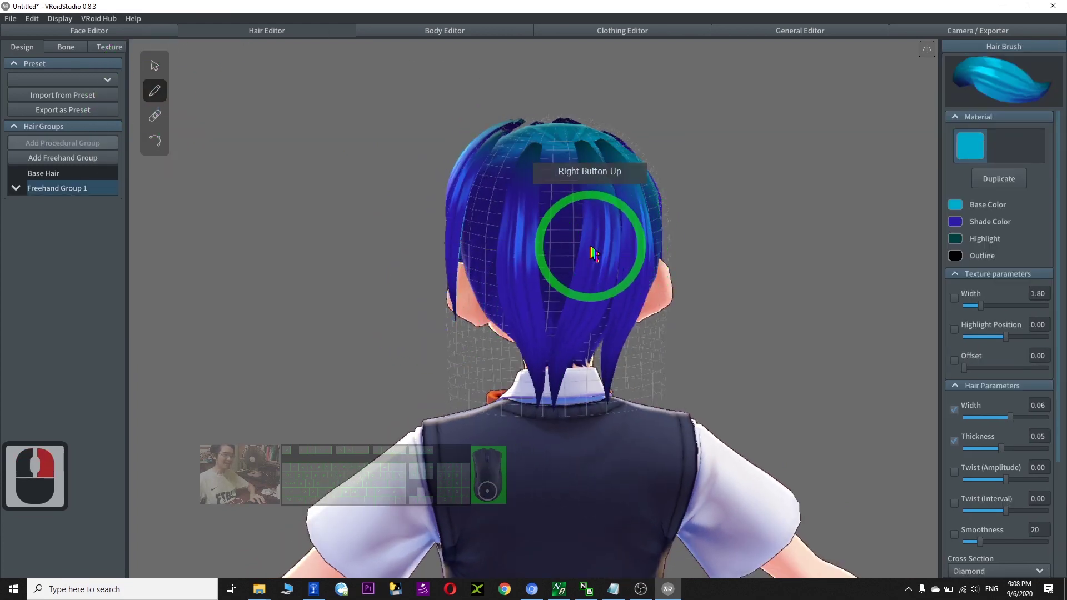
# Step: Expand Freehand Group 1 and select individual strands on the head to identify their entries in the hair list
pyautogui.click(154, 65)
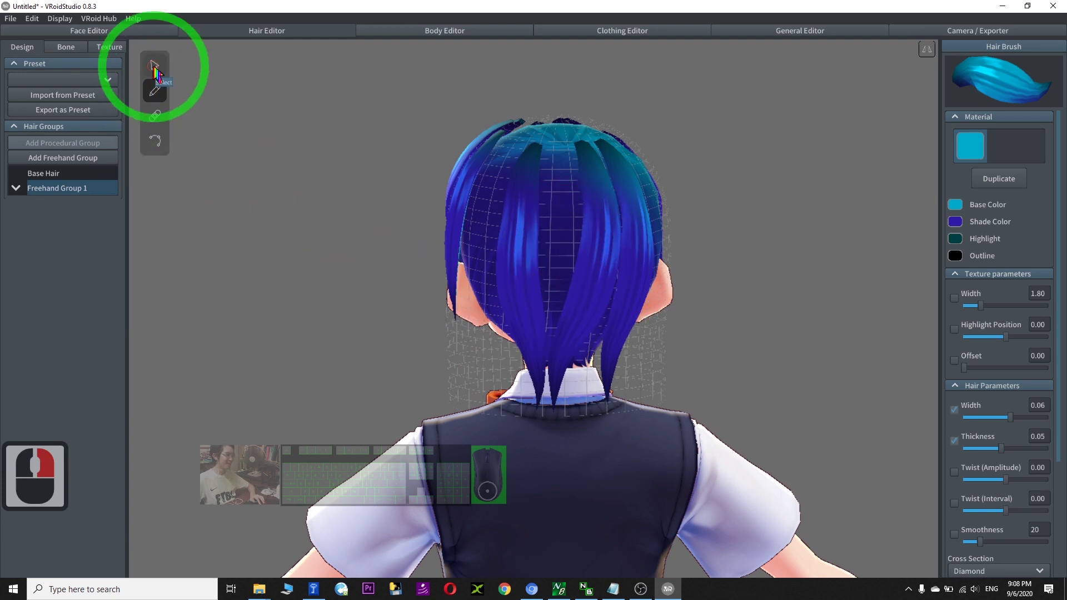
pyautogui.click(568, 193)
pyautogui.click(596, 224)
pyautogui.click(18, 190)
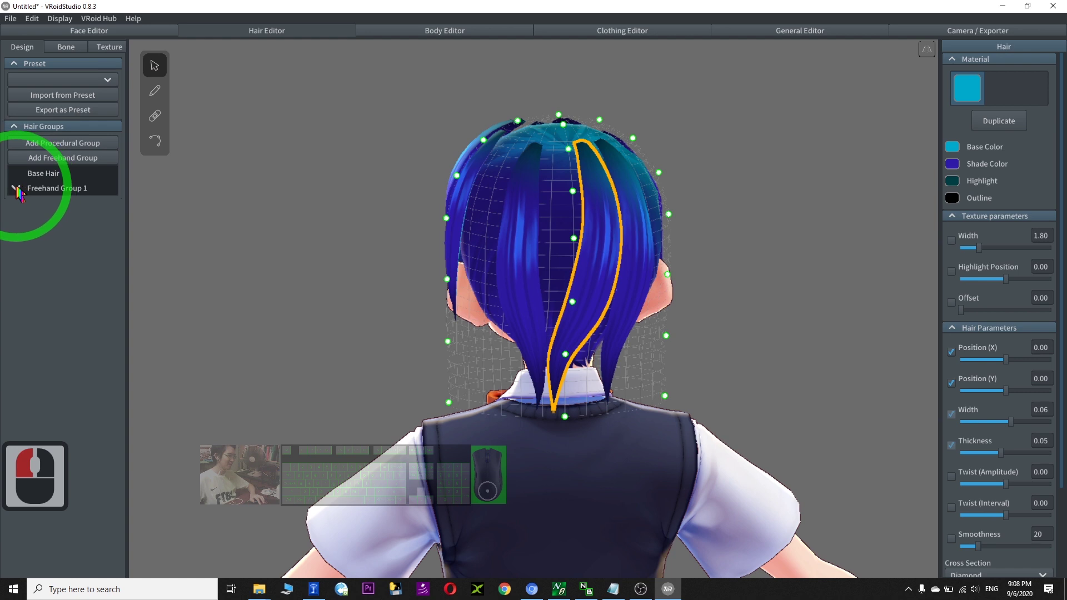
pyautogui.click(479, 229)
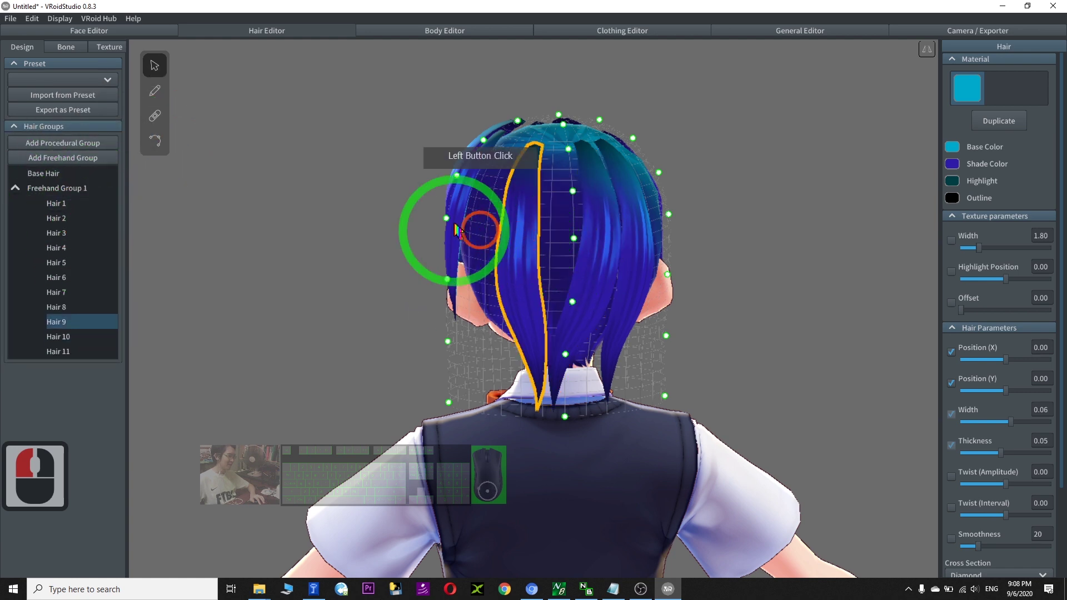
pyautogui.click(456, 205)
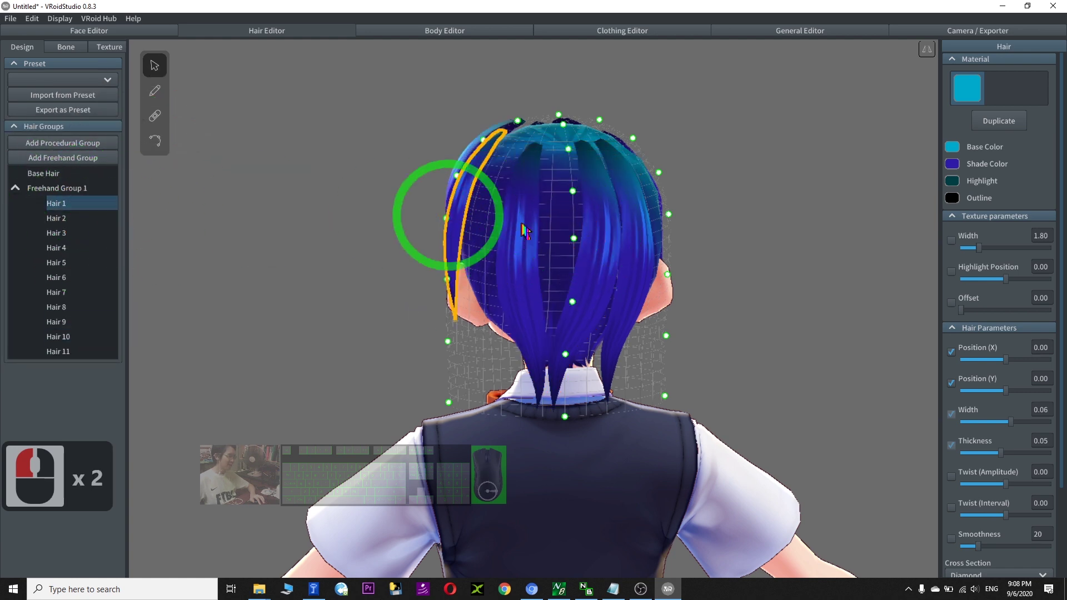
# Step: Delete the crooked strand Hair 10 and draw a replacement strand in the gap at the back of the head
pyautogui.click(615, 245)
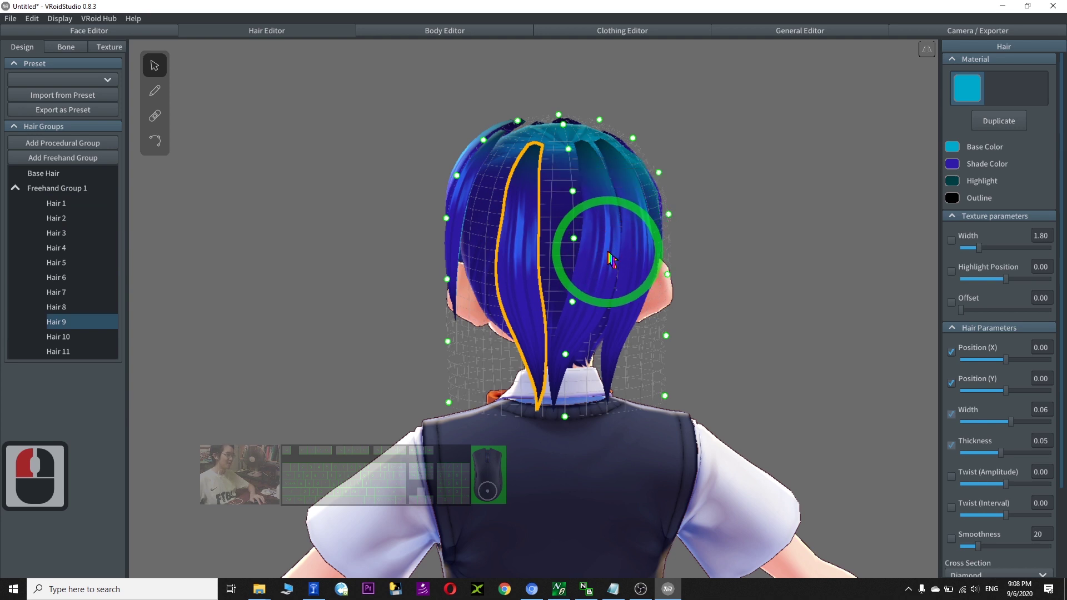
pyautogui.rightClick(97, 337)
pyautogui.click(126, 330)
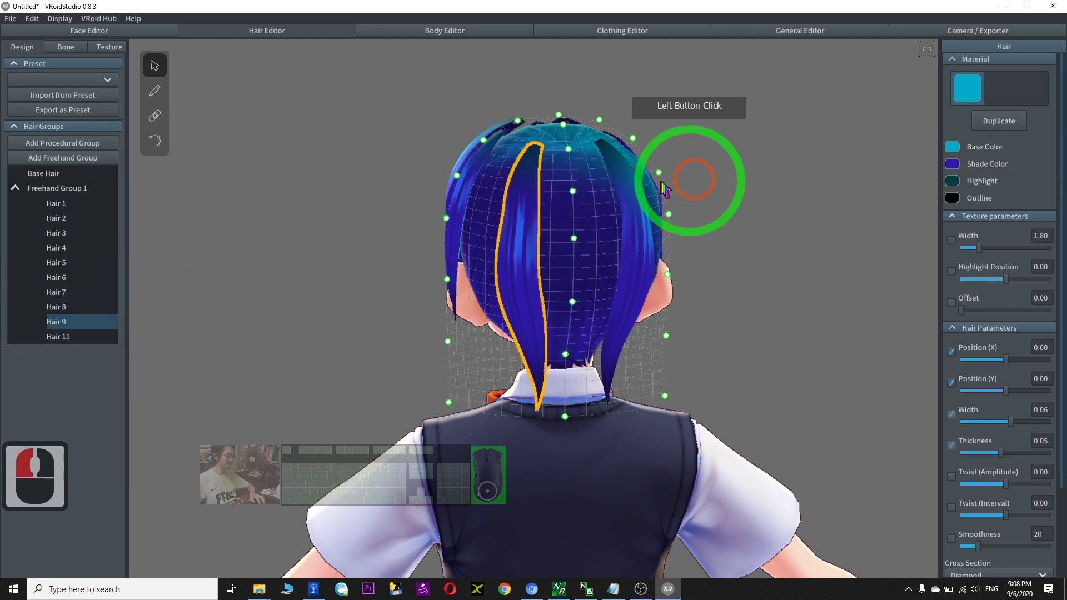
pyautogui.click(155, 90)
pyautogui.moveTo(579, 162); pyautogui.dragTo(573, 423)
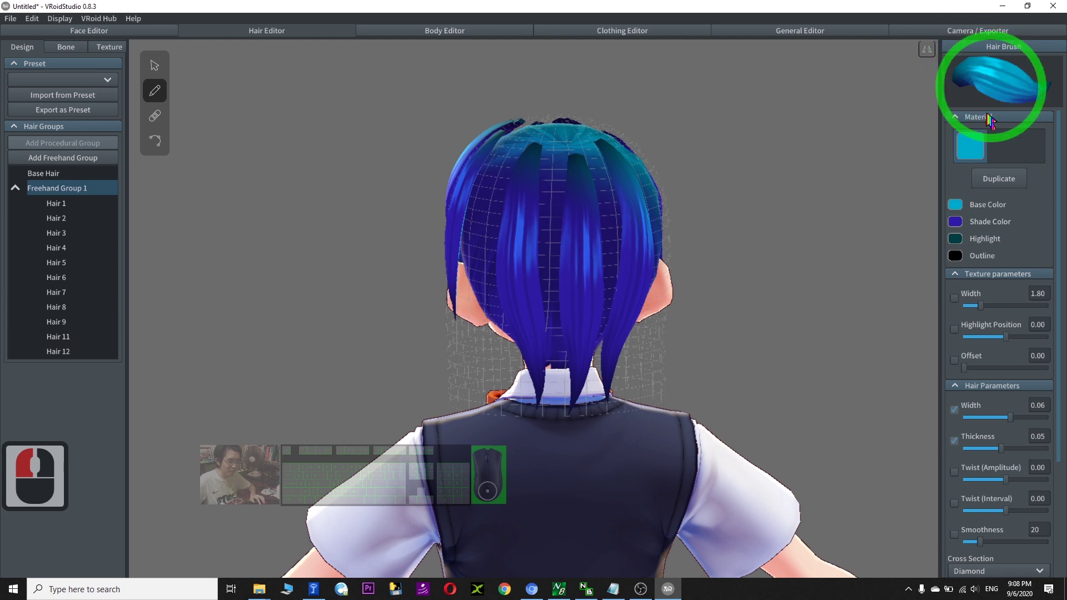
# Step: Try the hair brush at widths 0.10 and 0.01 by drawing one wide and two thin strands behind the ear
pyautogui.moveTo(843, 305); pyautogui.dragTo(817, 303, button='right')
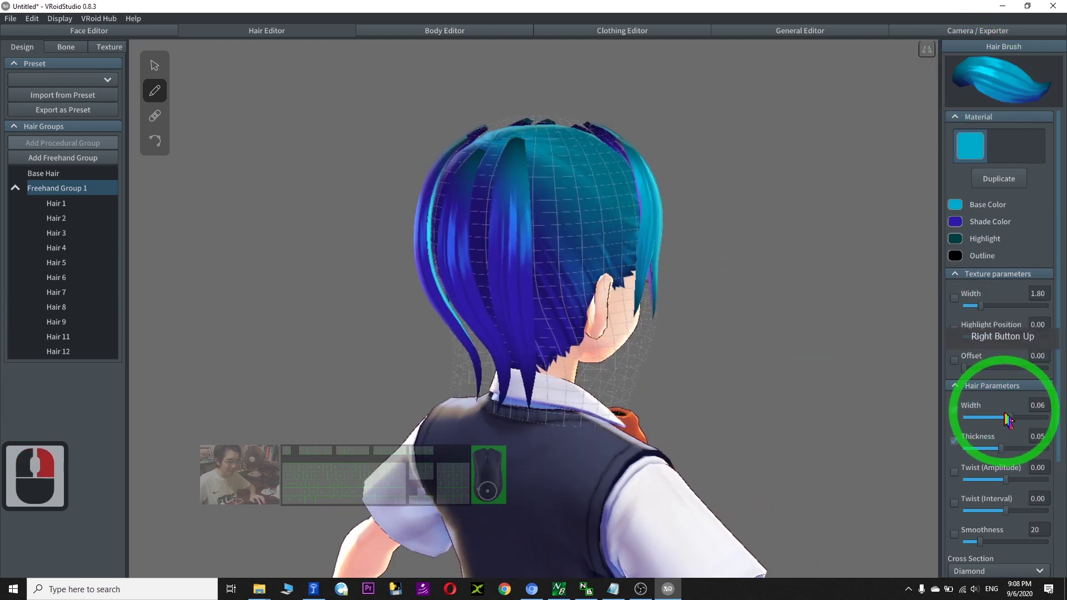
pyautogui.moveTo(1010, 418); pyautogui.dragTo(1048, 419)
pyautogui.moveTo(544, 156)
pyautogui.mouseDown()
pyautogui.moveTo(563, 257)
pyautogui.moveTo(543, 370)
pyautogui.moveTo(1012, 409)
pyautogui.moveTo(966, 423)
pyautogui.moveTo(932, 412)
pyautogui.mouseUp()
pyautogui.moveTo(739, 332); pyautogui.dragTo(656, 311, button='right')
pyautogui.moveTo(477, 166)
pyautogui.mouseDown()
pyautogui.moveTo(461, 289)
pyautogui.moveTo(453, 286)
pyautogui.moveTo(461, 312)
pyautogui.mouseUp()
pyautogui.moveTo(463, 316)
pyautogui.mouseDown(button='right')
pyautogui.moveTo(469, 305)
pyautogui.moveTo(575, 298)
pyautogui.moveTo(398, 289)
pyautogui.mouseUp(button='right')
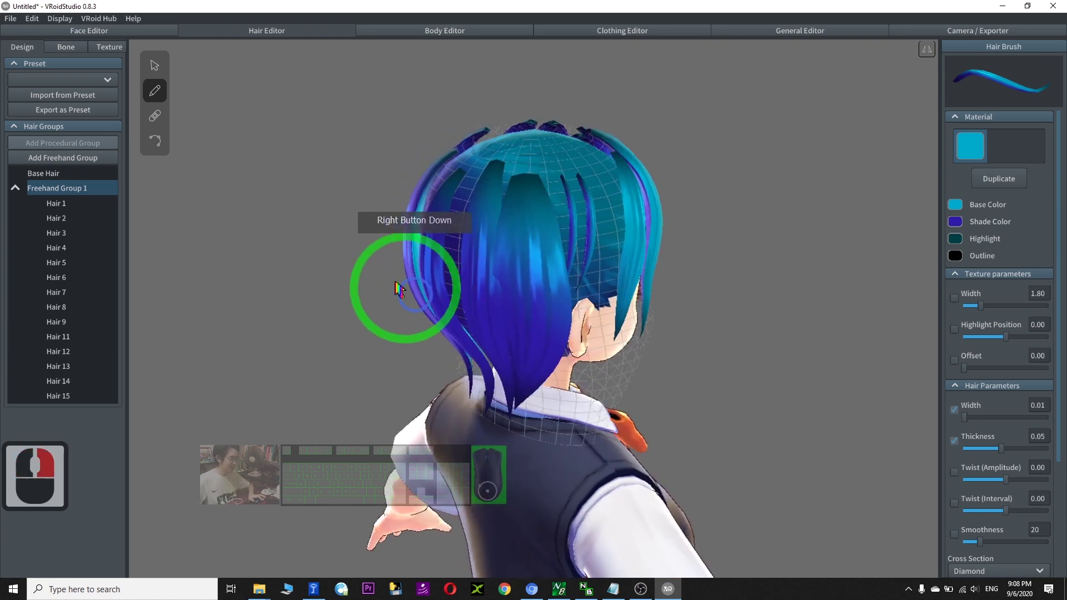
# Step: Delete the thin test strand Hair 14 and the wide test strand Hair 13 from Freehand Group 1
pyautogui.click(155, 68)
pyautogui.click(535, 241)
pyautogui.press('Delete')
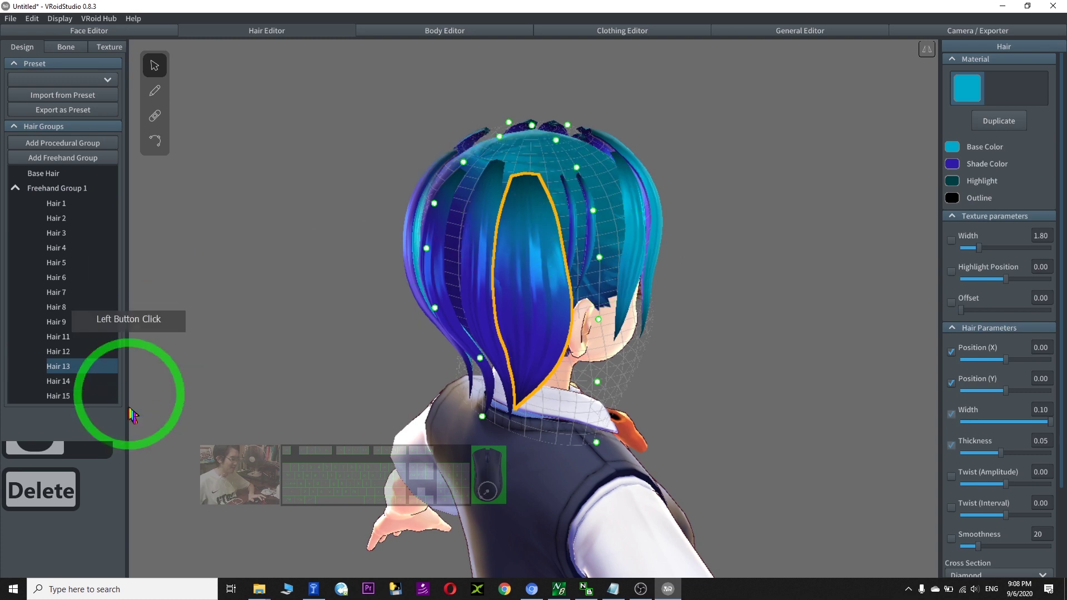
pyautogui.click(578, 238)
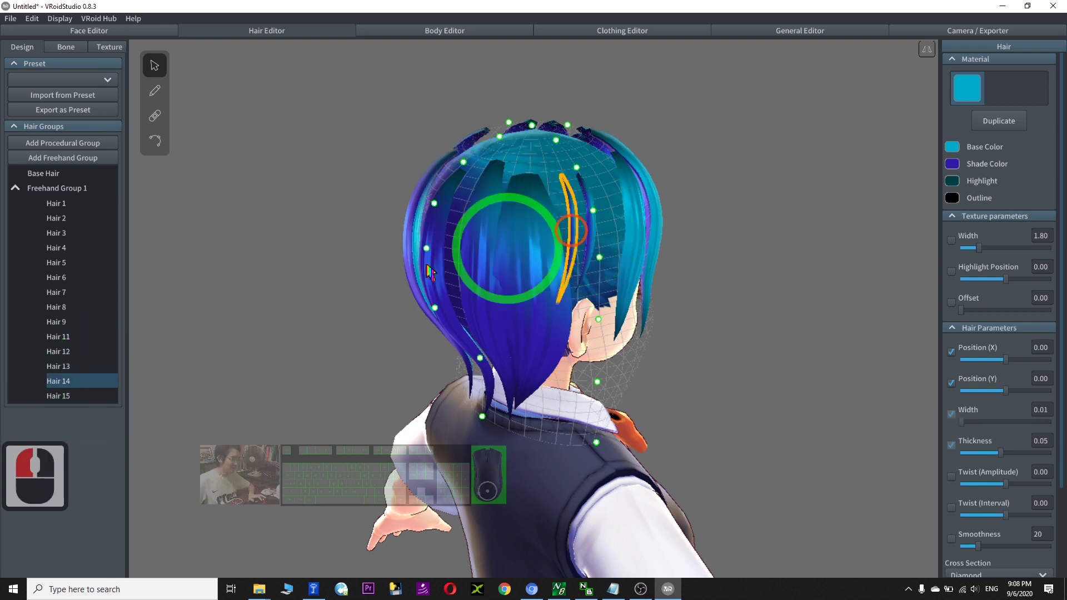
pyautogui.rightClick(110, 384)
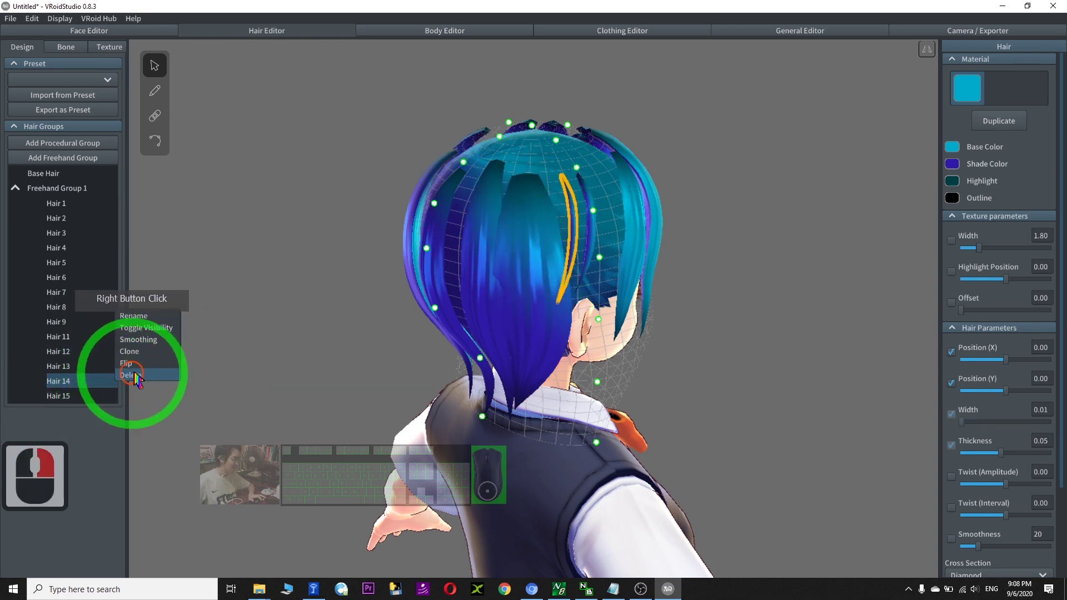
pyautogui.click(130, 375)
pyautogui.click(498, 236)
pyautogui.rightClick(80, 368)
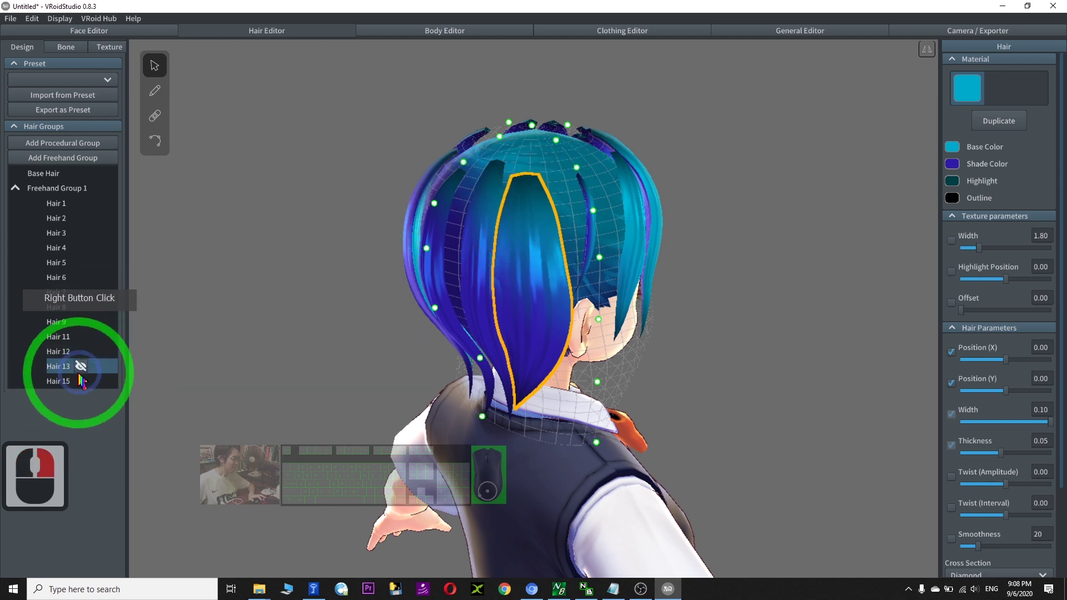
pyautogui.click(122, 363)
# Step: Delete the remaining thin test strand, Hair 15, from above the ear
pyautogui.click(594, 216)
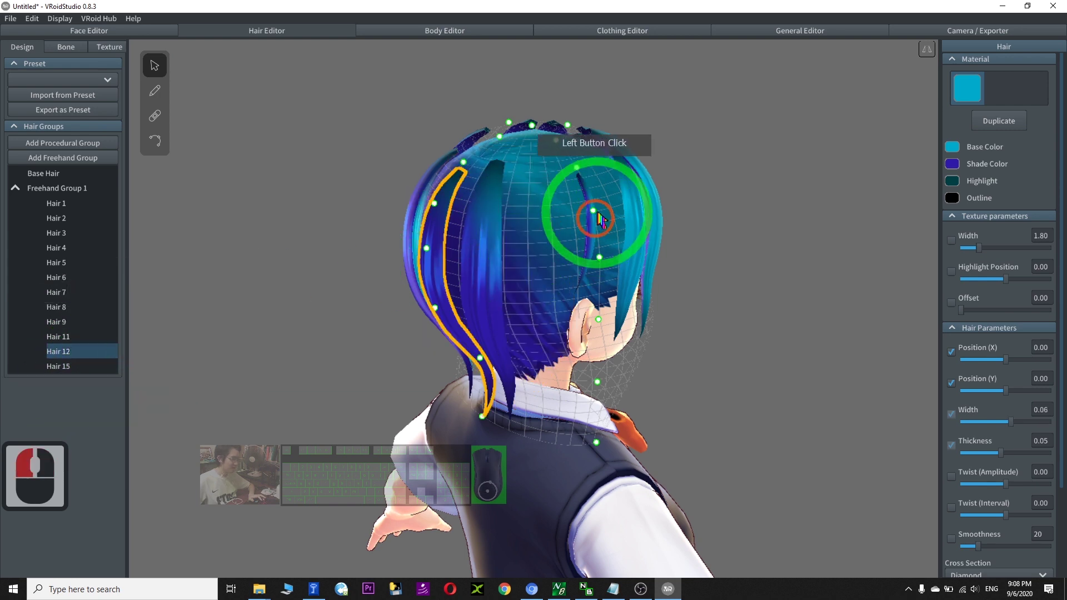
pyautogui.click(436, 261)
pyautogui.click(89, 367)
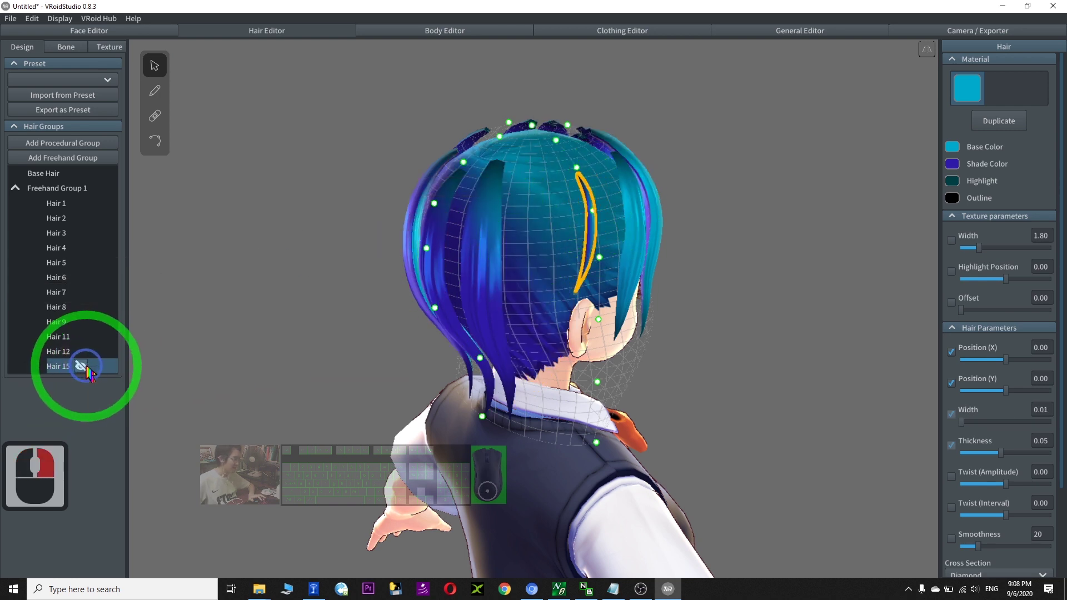
pyautogui.rightClick(89, 369)
pyautogui.rightClick(89, 369)
pyautogui.click(116, 360)
# Step: Adjust the Position (X) of Hair 12 and draw a thin 0.01-wide strand down the back of the head
pyautogui.moveTo(354, 309); pyautogui.dragTo(762, 265, button='right')
pyautogui.moveTo(1009, 361); pyautogui.dragTo(998, 360)
pyautogui.moveTo(528, 172)
pyautogui.mouseDown(button='right')
pyautogui.moveTo(465, 219)
pyautogui.moveTo(482, 229)
pyautogui.moveTo(486, 216)
pyautogui.mouseUp(button='right')
pyautogui.click(152, 91)
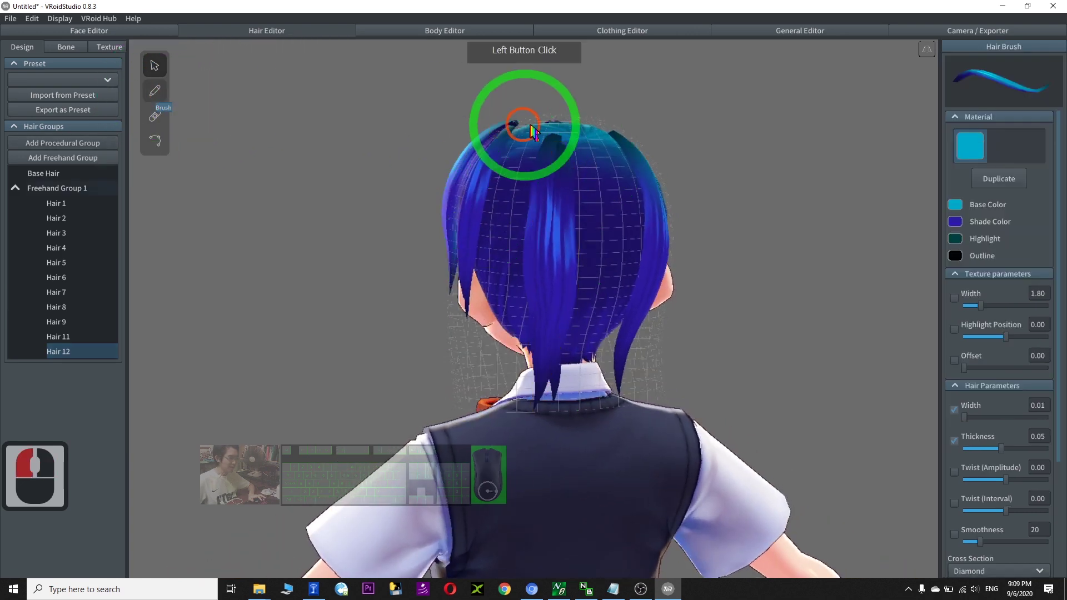
pyautogui.moveTo(581, 132); pyautogui.dragTo(559, 383)
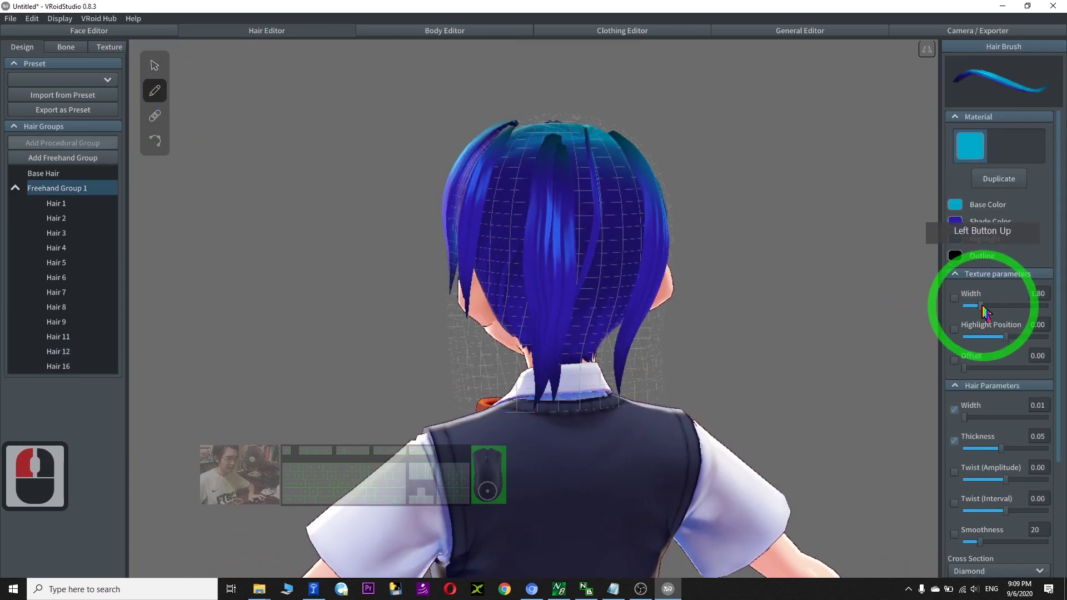
# Step: Set the hair brush width to 0.05 and fill the back of the head with overlapping strands down to the collar
pyautogui.moveTo(967, 420); pyautogui.dragTo(1003, 421)
pyautogui.click(561, 173)
pyautogui.moveTo(583, 135); pyautogui.dragTo(575, 362)
pyautogui.moveTo(612, 152)
pyautogui.mouseDown()
pyautogui.moveTo(617, 250)
pyautogui.moveTo(598, 367)
pyautogui.mouseUp()
pyautogui.moveTo(624, 172); pyautogui.dragTo(603, 439)
pyautogui.moveTo(507, 143); pyautogui.dragTo(518, 409)
pyautogui.moveTo(496, 165); pyautogui.dragTo(491, 396)
pyautogui.moveTo(578, 151); pyautogui.dragTo(563, 414)
# Step: Fill the left side of the head behind the ear with overlapping 0.05-wide strands, undoing the misplaced strokes
pyautogui.moveTo(500, 203); pyautogui.dragTo(493, 328)
pyautogui.moveTo(603, 230); pyautogui.dragTo(584, 217, button='right')
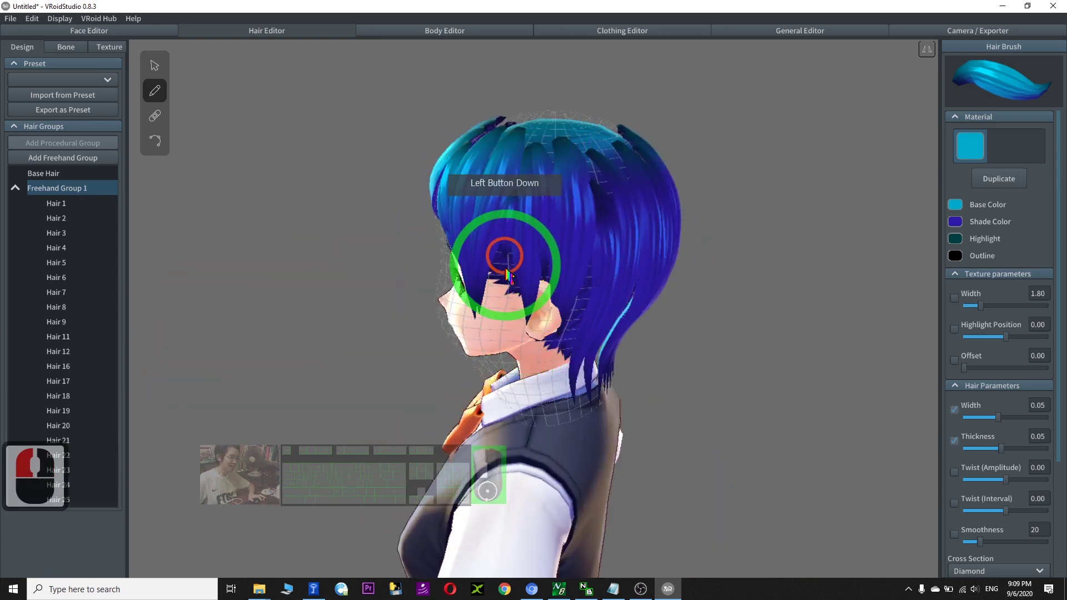
pyautogui.moveTo(610, 238); pyautogui.dragTo(610, 238)
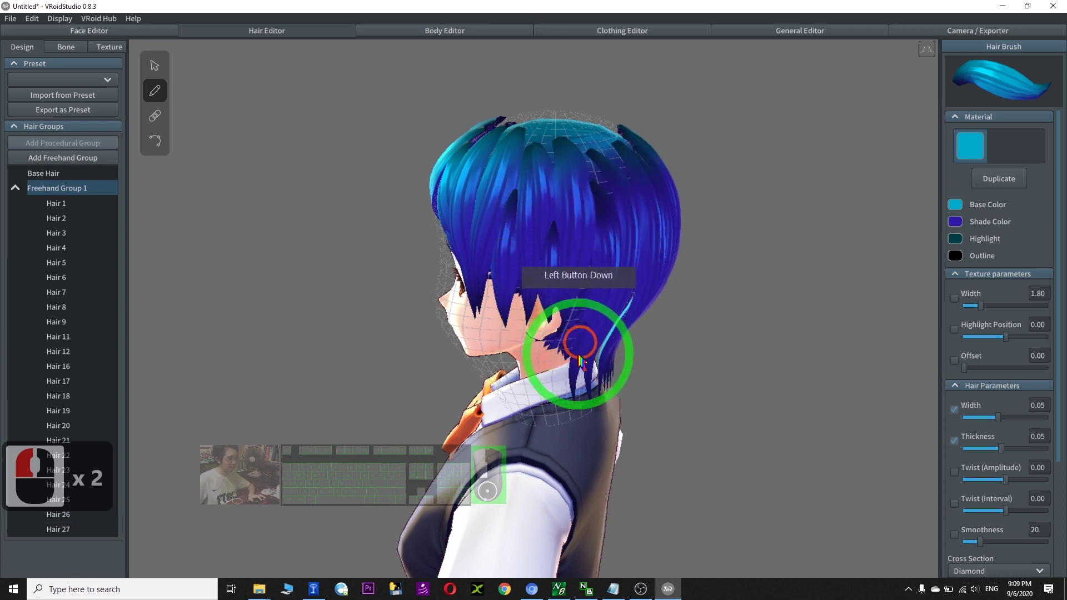
pyautogui.hotkey('ctrl', 'z')
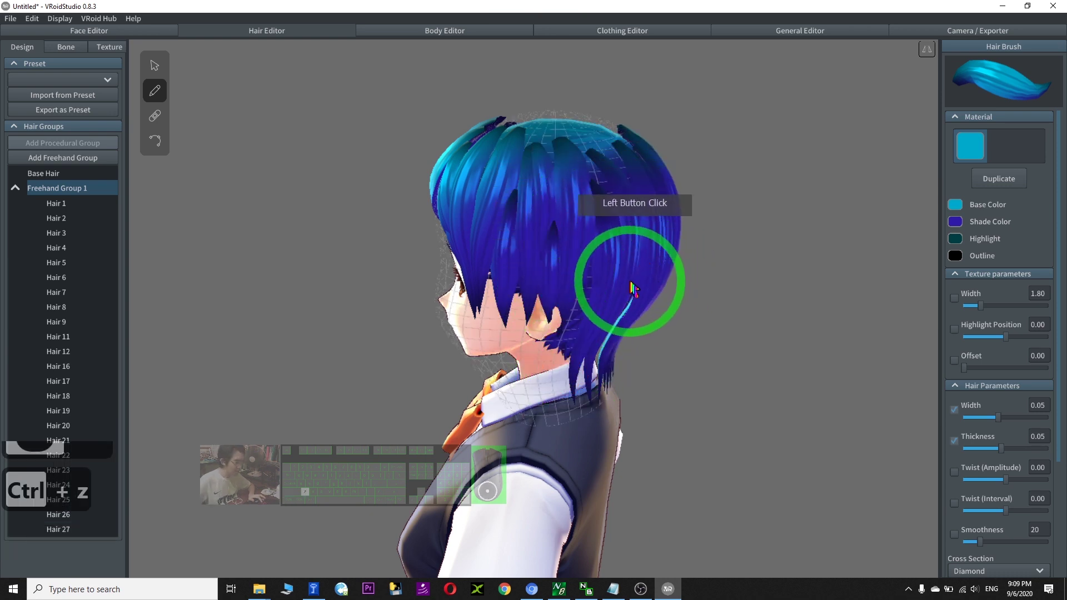
pyautogui.moveTo(560, 356); pyautogui.dragTo(535, 414)
pyautogui.hotkey('ctrl', 'z')
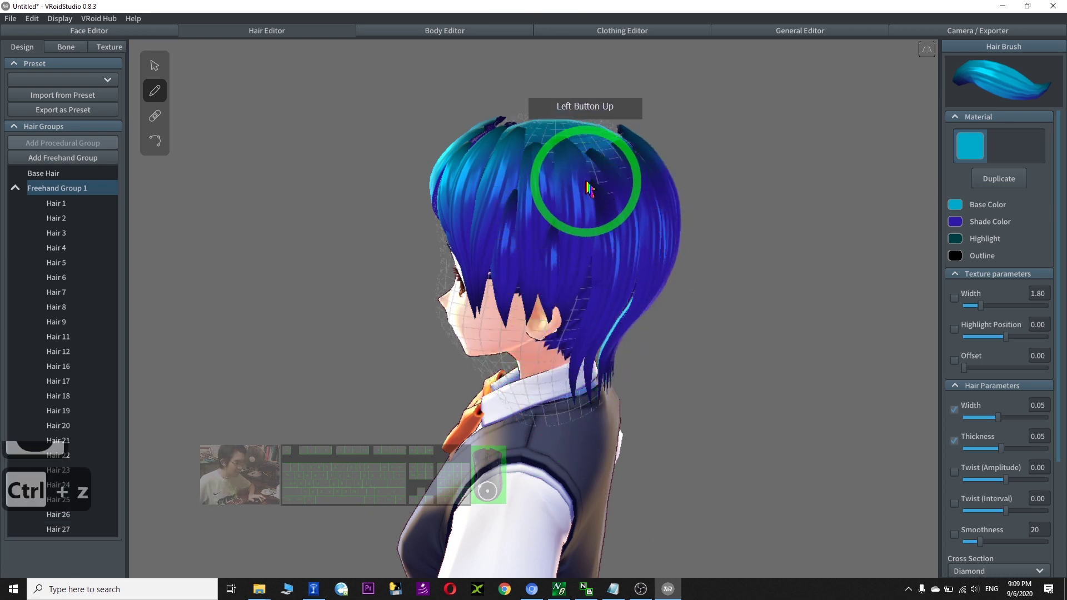
pyautogui.moveTo(566, 325)
pyautogui.mouseDown()
pyautogui.moveTo(639, 301)
pyautogui.moveTo(618, 195)
pyautogui.mouseUp()
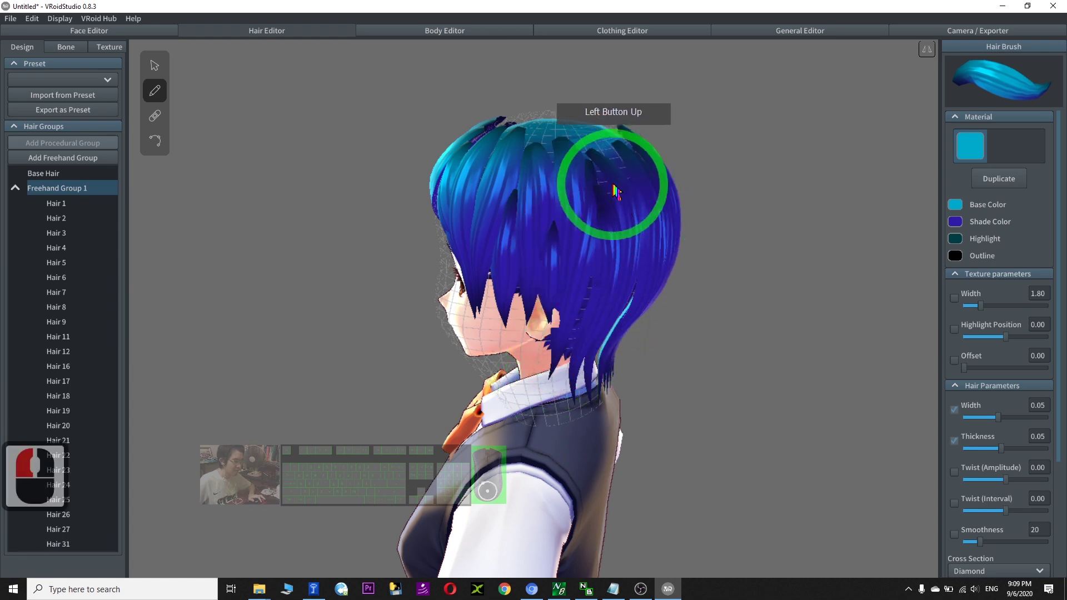
pyautogui.moveTo(576, 370); pyautogui.dragTo(720, 227)
# Step: Cover the bare right side of the head with long overlapping strands reaching past the ear to the nape, undoing one misplaced stroke
pyautogui.moveTo(728, 223)
pyautogui.mouseDown(button='right')
pyautogui.moveTo(674, 226)
pyautogui.moveTo(575, 198)
pyautogui.mouseUp(button='right')
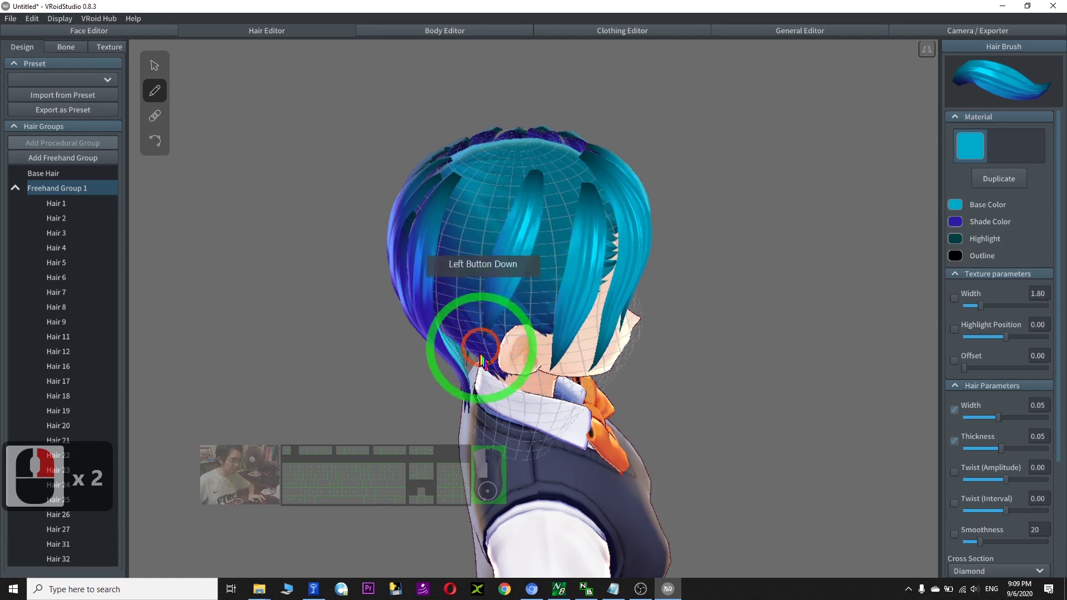
pyautogui.moveTo(484, 355); pyautogui.dragTo(538, 219)
pyautogui.moveTo(537, 261); pyautogui.dragTo(536, 222)
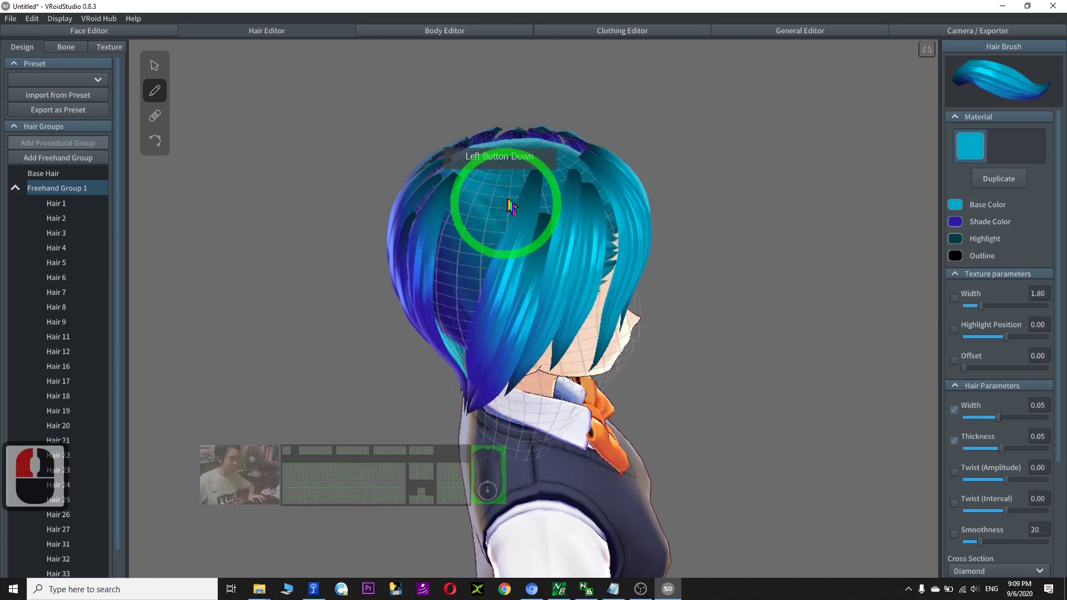
pyautogui.moveTo(524, 299)
pyautogui.mouseDown()
pyautogui.moveTo(452, 239)
pyautogui.moveTo(520, 167)
pyautogui.mouseUp()
pyautogui.moveTo(461, 321)
pyautogui.mouseDown()
pyautogui.moveTo(492, 188)
pyautogui.moveTo(449, 309)
pyautogui.moveTo(474, 351)
pyautogui.mouseUp()
pyautogui.moveTo(517, 312)
pyautogui.mouseDown(button='right')
pyautogui.moveTo(540, 290)
pyautogui.moveTo(562, 295)
pyautogui.mouseUp(button='right')
pyautogui.hotkey('ctrl', 'z')
pyautogui.moveTo(731, 298); pyautogui.dragTo(575, 174, button='right')
pyautogui.moveTo(552, 233); pyautogui.dragTo(530, 447)
pyautogui.moveTo(528, 165); pyautogui.dragTo(495, 436)
pyautogui.moveTo(560, 363); pyautogui.dragTo(547, 393)
# Step: Draw overlapping strands from the left part of the crown down over the side of the head
pyautogui.moveTo(577, 348)
pyautogui.mouseDown()
pyautogui.moveTo(553, 436)
pyautogui.moveTo(456, 361)
pyautogui.mouseUp()
pyautogui.moveTo(444, 350)
pyautogui.mouseDown(button='right')
pyautogui.moveTo(438, 285)
pyautogui.moveTo(543, 309)
pyautogui.moveTo(548, 200)
pyautogui.mouseUp(button='right')
pyautogui.moveTo(577, 384); pyautogui.dragTo(596, 181)
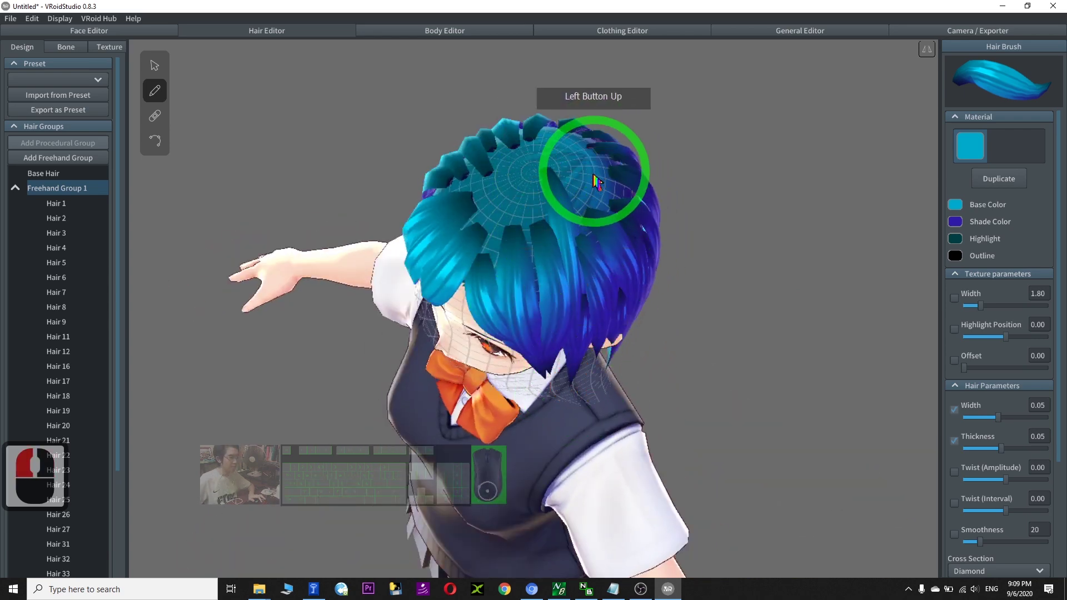
pyautogui.moveTo(595, 389); pyautogui.dragTo(574, 170)
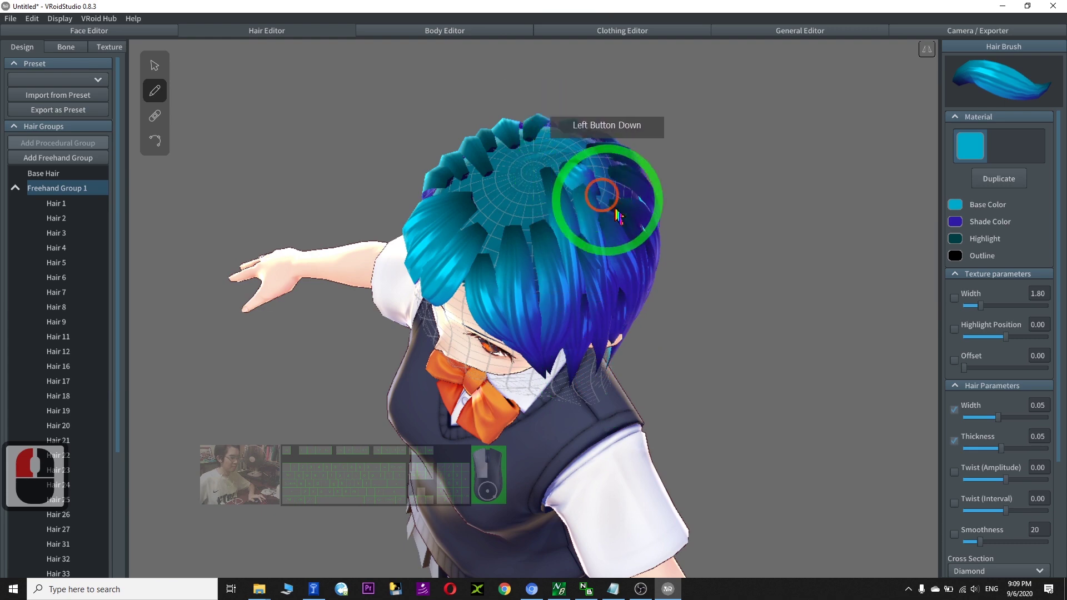
pyautogui.moveTo(618, 216); pyautogui.dragTo(588, 170)
pyautogui.click(703, 219)
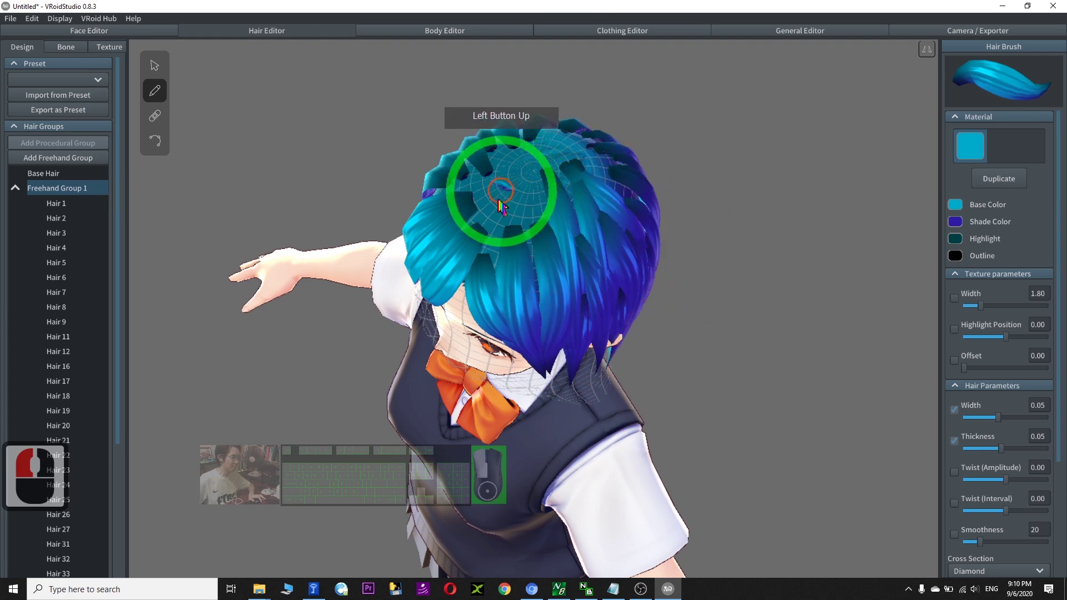
# Step: Draw strands from the front of the crown forward over the bangs to cover the bare scalp
pyautogui.moveTo(503, 191); pyautogui.dragTo(450, 339)
pyautogui.moveTo(540, 258); pyautogui.dragTo(585, 244, button='right')
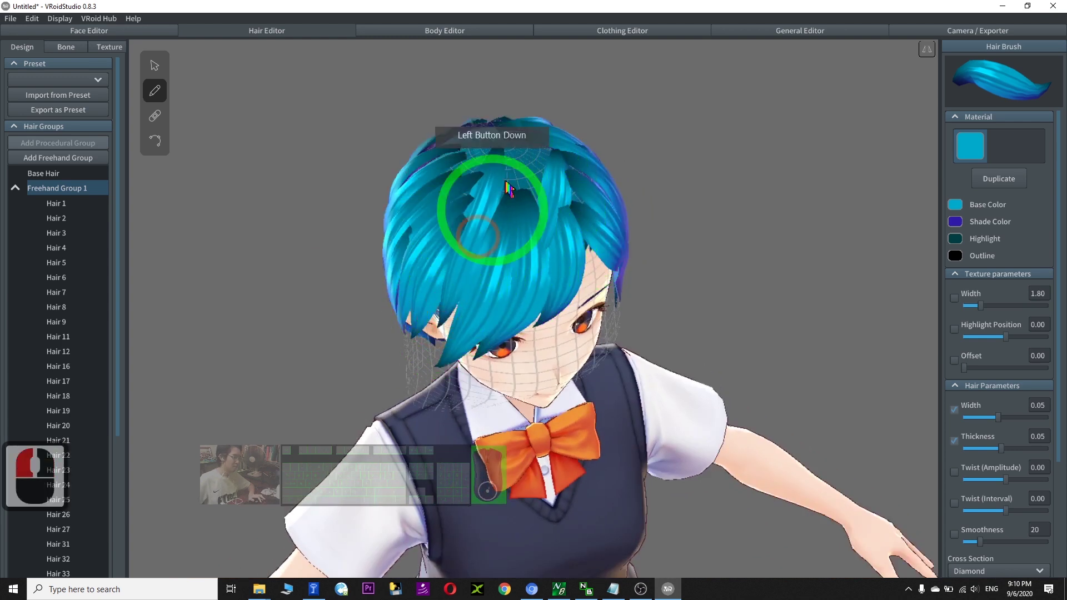
pyautogui.moveTo(467, 195); pyautogui.dragTo(397, 251)
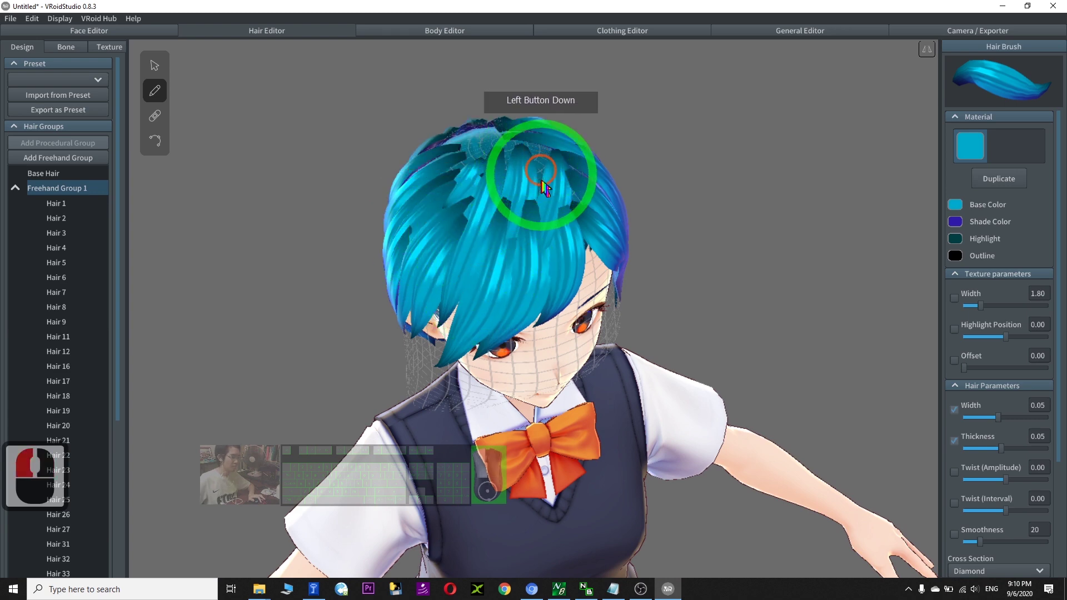
# Step: Fill the crown with strands radiating over the left side and the back of the head
pyautogui.moveTo(717, 273); pyautogui.dragTo(603, 232, button='right')
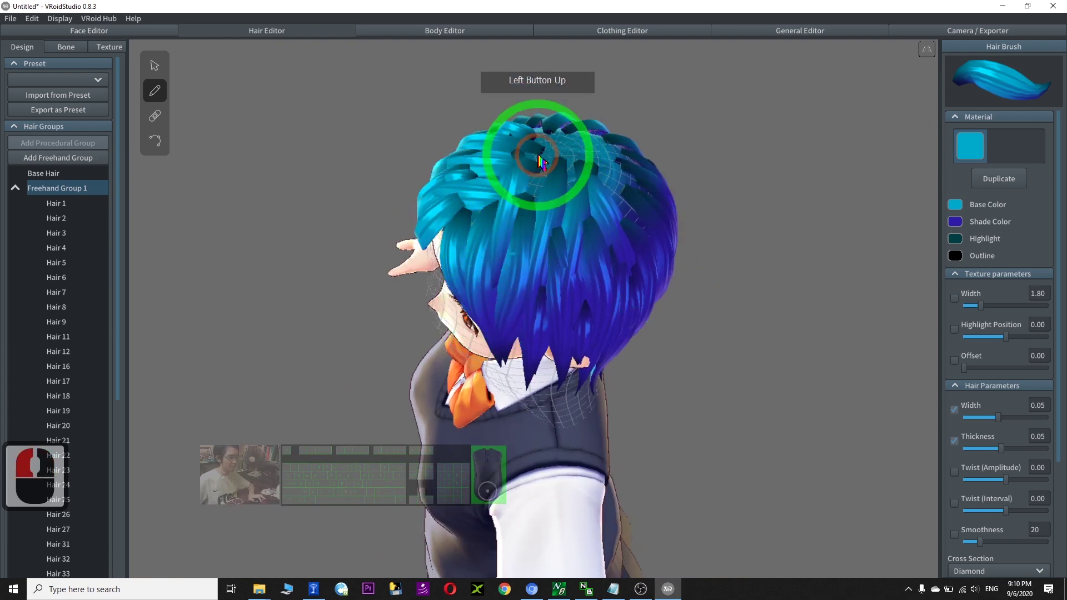
pyautogui.moveTo(523, 230); pyautogui.dragTo(648, 291)
pyautogui.moveTo(648, 291)
pyautogui.mouseDown(button='right')
pyautogui.moveTo(612, 283)
pyautogui.moveTo(589, 158)
pyautogui.mouseUp(button='right')
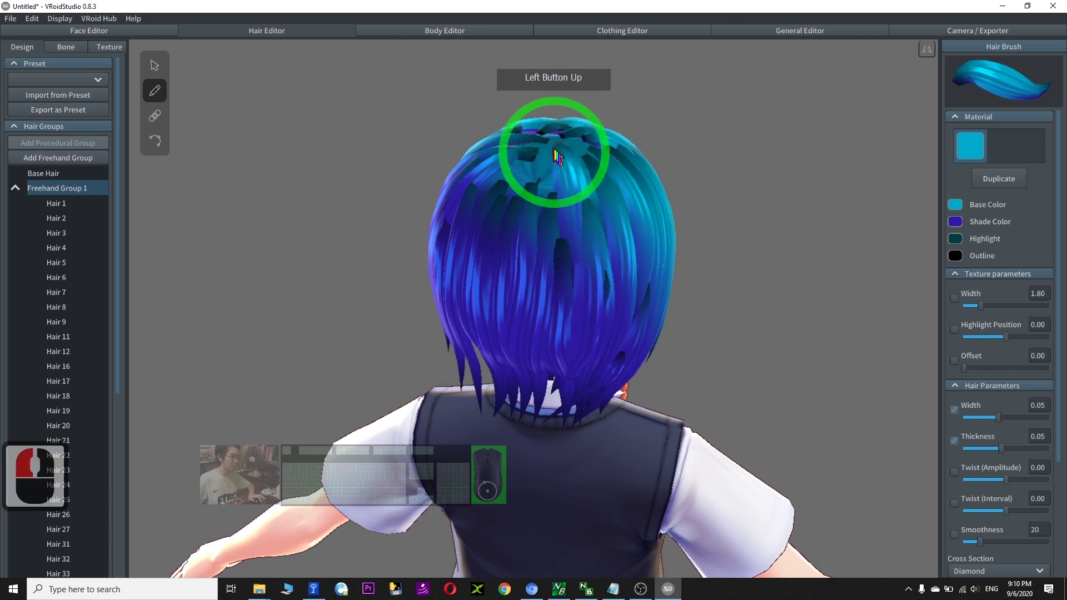
pyautogui.moveTo(525, 175); pyautogui.dragTo(551, 184, button='right')
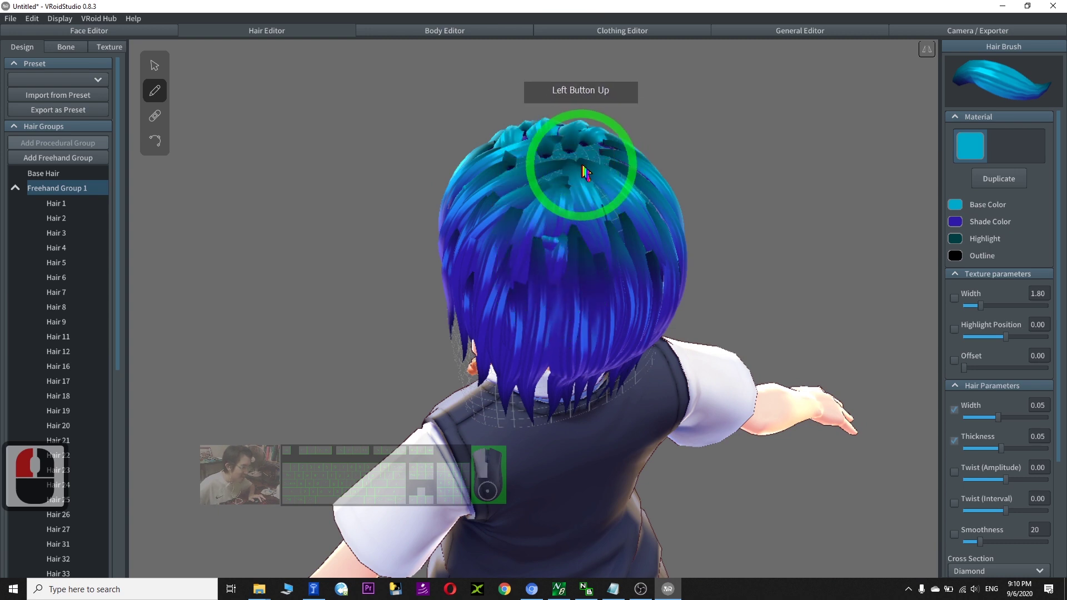
pyautogui.moveTo(623, 205); pyautogui.dragTo(706, 262)
pyautogui.rightClick(739, 244)
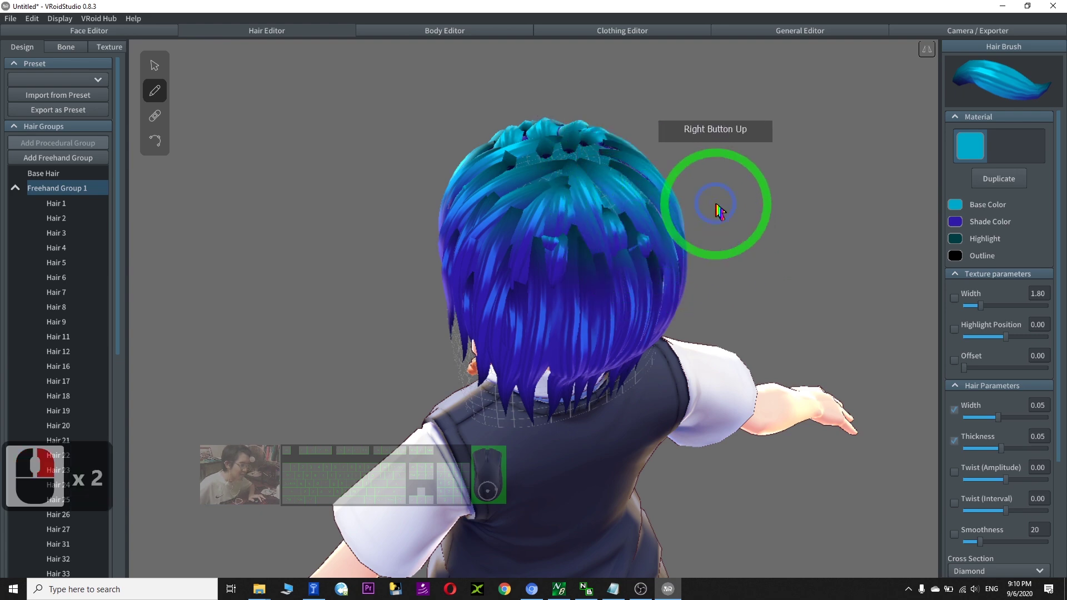
# Step: Close the gaps on the right side of the crown with short overlapping strands, undoing one bad stroke
pyautogui.moveTo(715, 207); pyautogui.dragTo(525, 198, button='right')
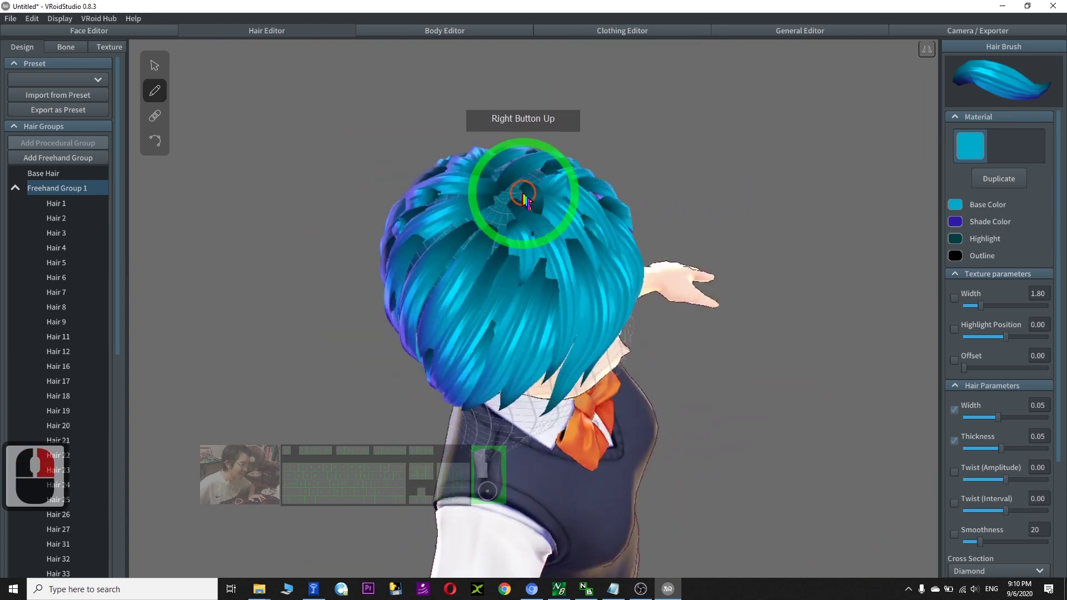
pyautogui.moveTo(466, 273); pyautogui.dragTo(464, 284)
pyautogui.moveTo(480, 200); pyautogui.dragTo(396, 267)
pyautogui.rightClick(393, 248)
pyautogui.moveTo(587, 232); pyautogui.dragTo(610, 264, button='right')
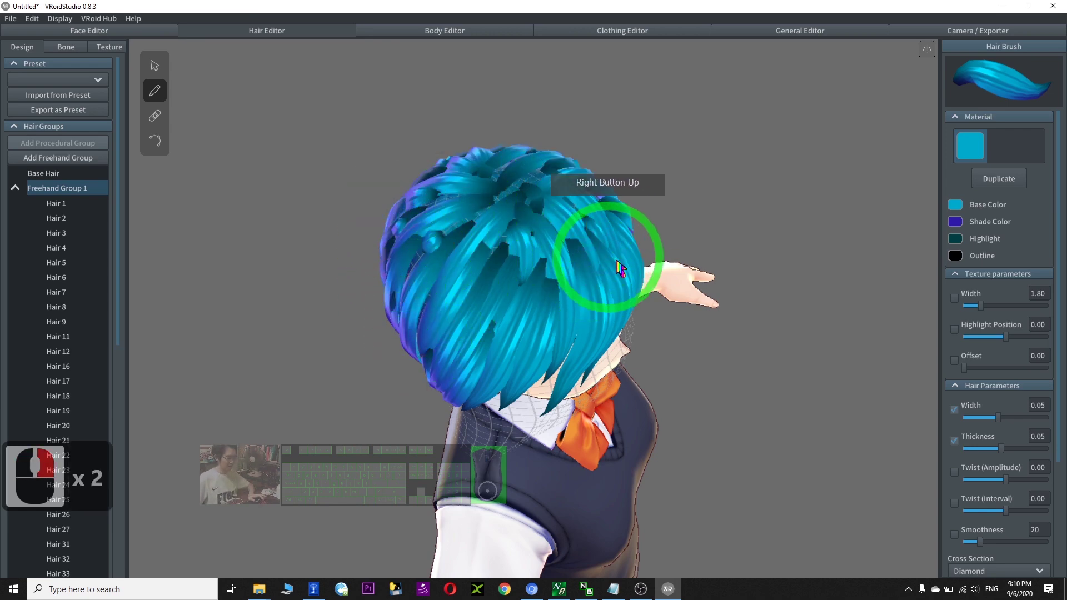
pyautogui.hotkey('ctrl', 'z')
pyautogui.moveTo(642, 361); pyautogui.dragTo(546, 330, button='right')
pyautogui.moveTo(539, 150)
pyautogui.mouseDown()
pyautogui.moveTo(578, 131)
pyautogui.moveTo(529, 172)
pyautogui.moveTo(517, 213)
pyautogui.moveTo(491, 160)
pyautogui.moveTo(607, 148)
pyautogui.moveTo(566, 154)
pyautogui.moveTo(717, 266)
pyautogui.mouseUp()
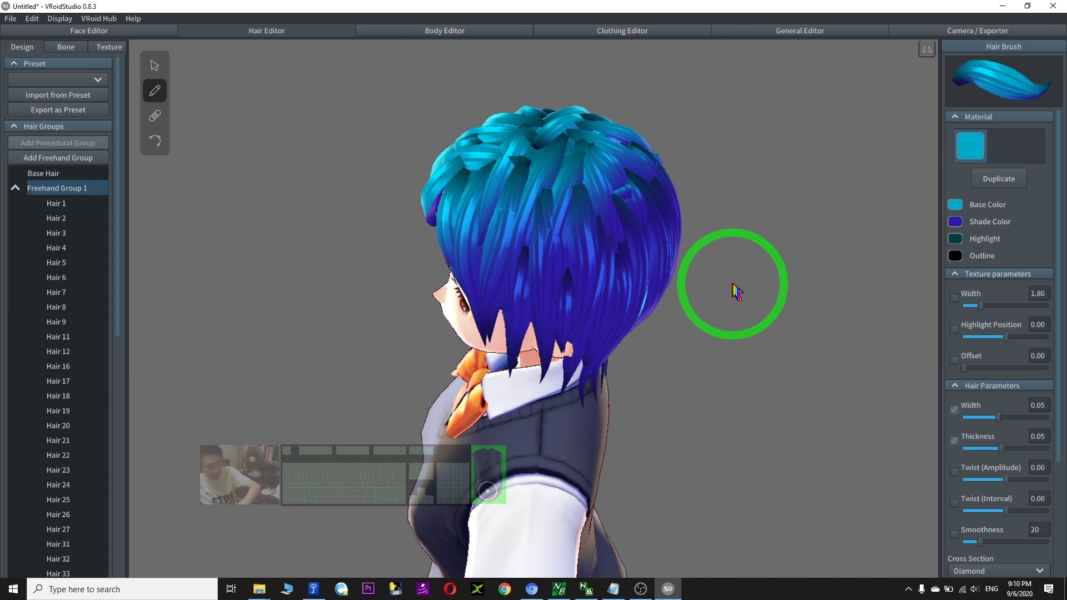
# Step: Add finishing strands over the top and left side of the hair and inspect the coverage from behind
pyautogui.moveTo(526, 149); pyautogui.dragTo(489, 222)
pyautogui.moveTo(574, 123); pyautogui.dragTo(538, 193)
pyautogui.moveTo(567, 143); pyautogui.dragTo(491, 272)
pyautogui.moveTo(502, 232); pyautogui.dragTo(803, 412, button='right')
pyautogui.moveTo(574, 261); pyautogui.dragTo(517, 371)
pyautogui.moveTo(692, 336); pyautogui.dragTo(643, 312, button='right')
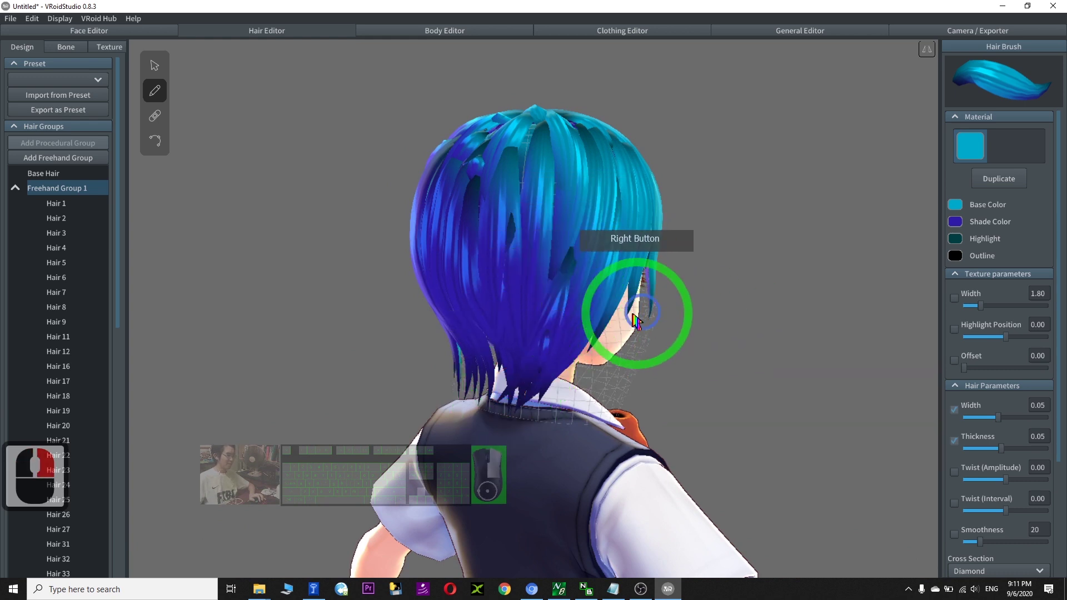
# Step: Open the Body Editor and examine the character's body and finished hair from the front
pyautogui.click(448, 30)
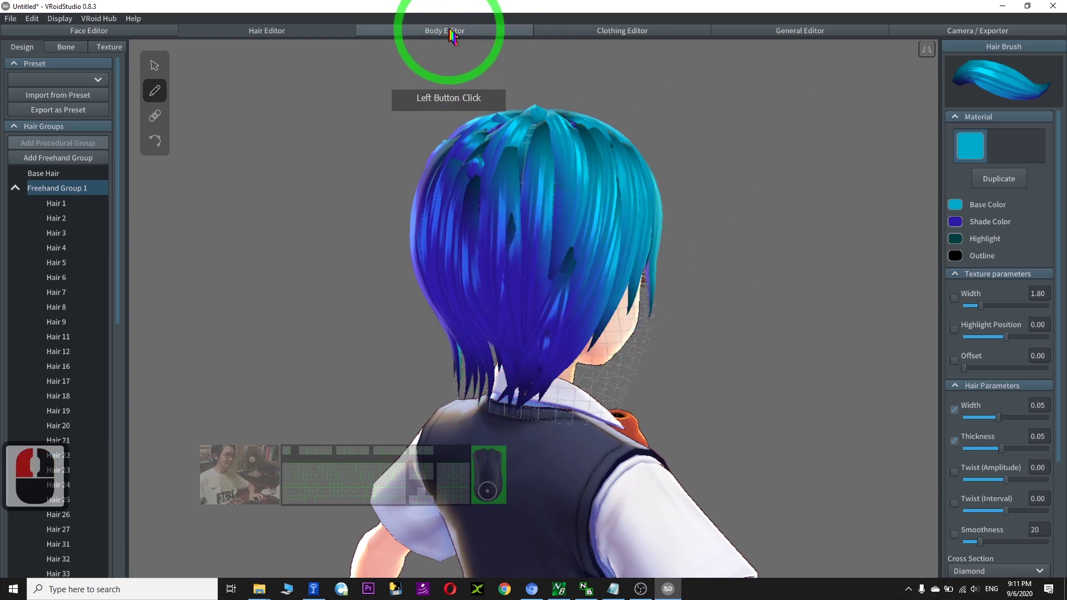
pyautogui.scroll(-13, 731, 214)
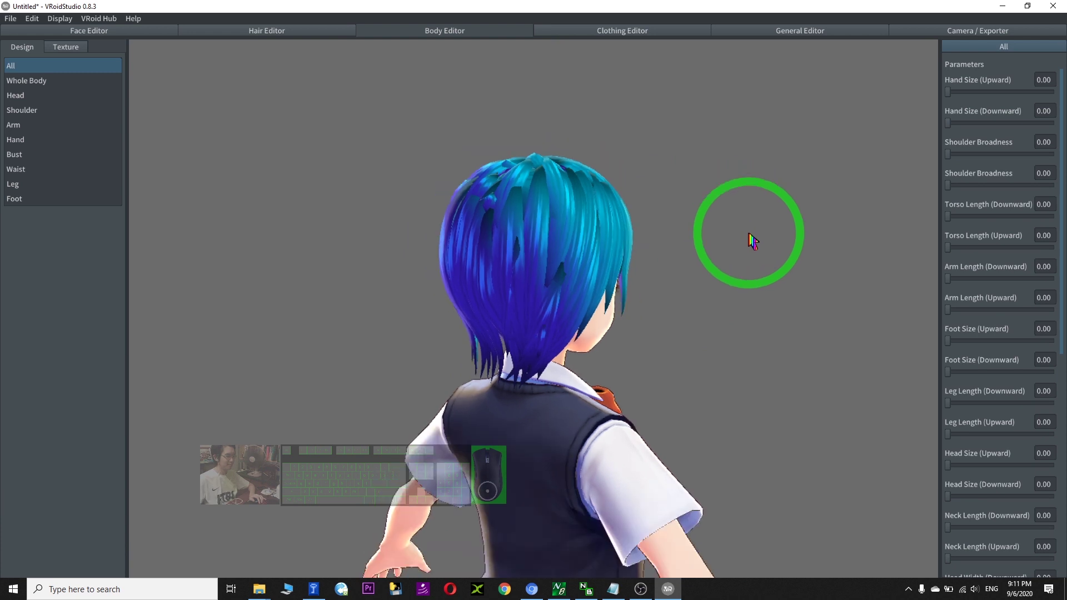
pyautogui.scroll(-3, 722, 345)
pyautogui.moveTo(675, 353); pyautogui.dragTo(760, 289, button='middle')
pyautogui.moveTo(761, 289); pyautogui.dragTo(561, 274, button='right')
pyautogui.moveTo(664, 286); pyautogui.dragTo(708, 272, button='right')
pyautogui.scroll(-15, 707, 271)
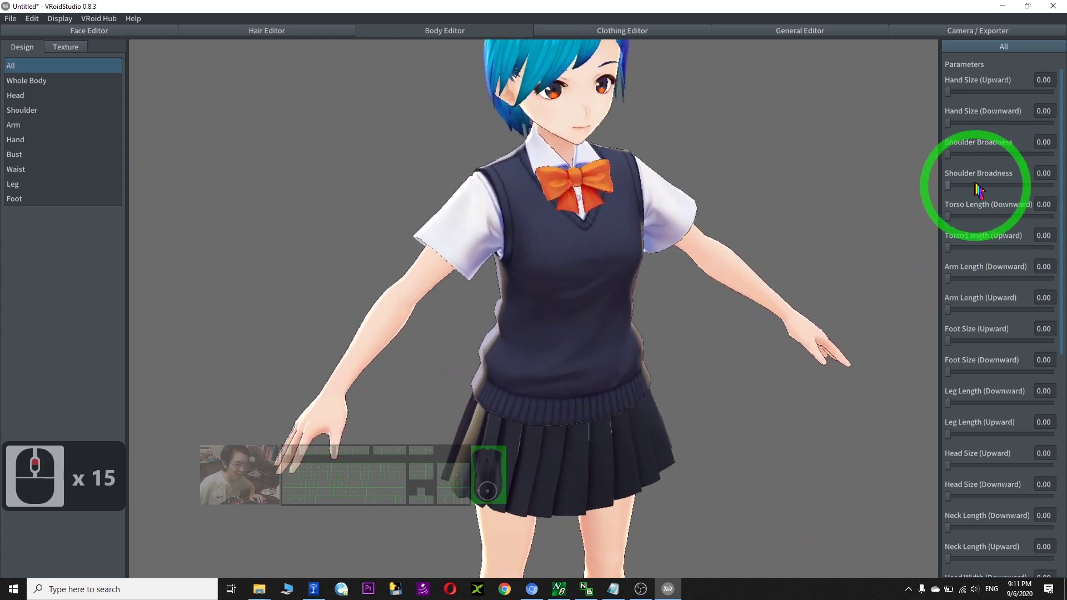
# Step: Try out the shoulder broadness and torso length body parameters and view the full figure
pyautogui.moveTo(968, 190); pyautogui.dragTo(911, 211)
pyautogui.moveTo(949, 251); pyautogui.dragTo(952, 314)
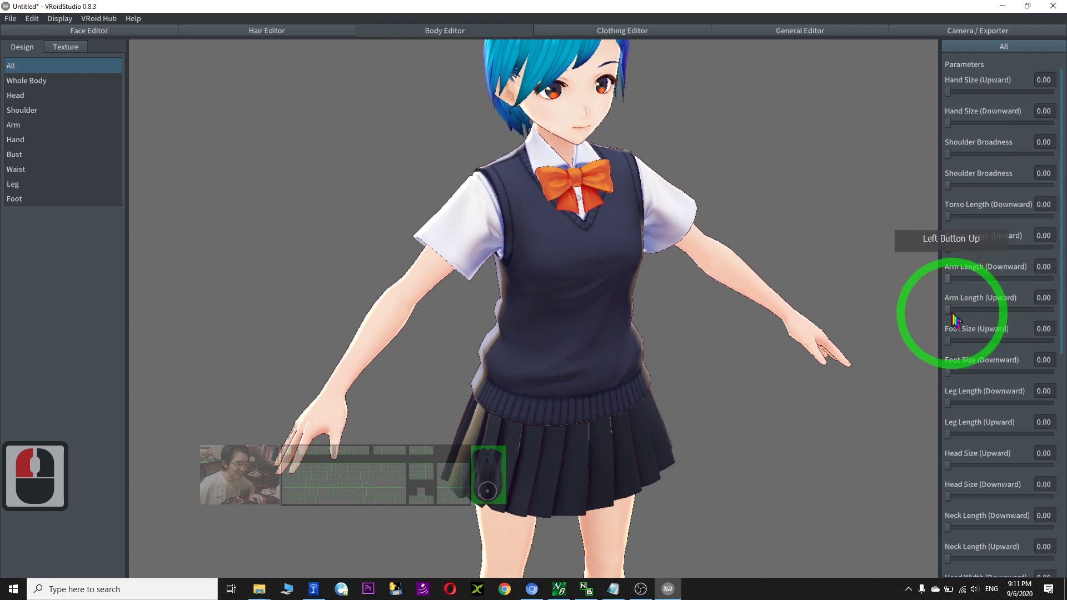
pyautogui.scroll(-15, 834, 334)
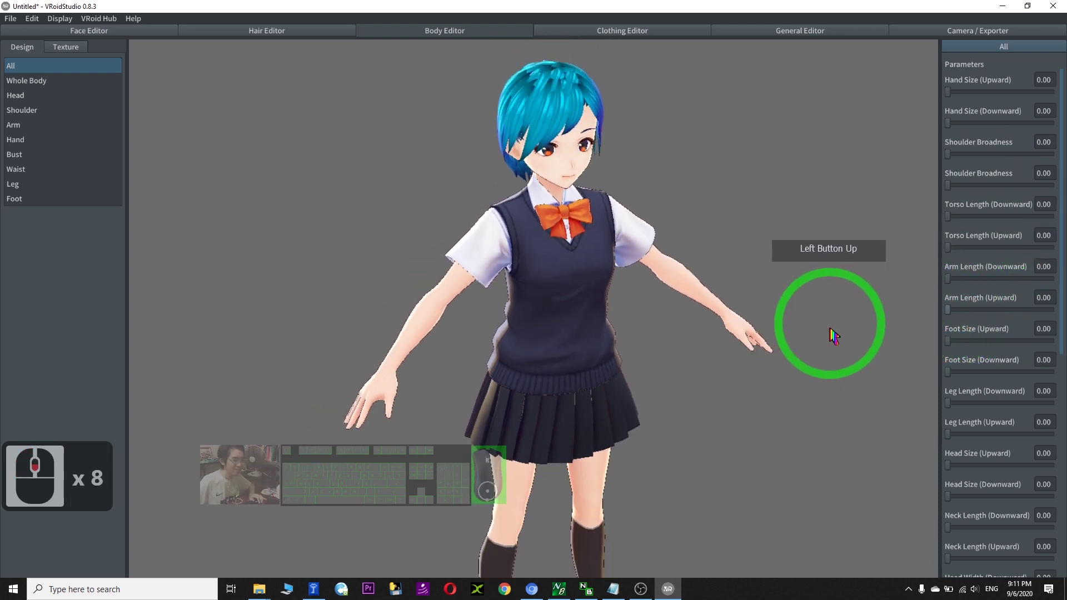
pyautogui.scroll(-5, 789, 389)
pyautogui.moveTo(723, 389)
pyautogui.mouseDown(button='right')
pyautogui.moveTo(743, 398)
pyautogui.moveTo(734, 383)
pyautogui.mouseUp(button='right')
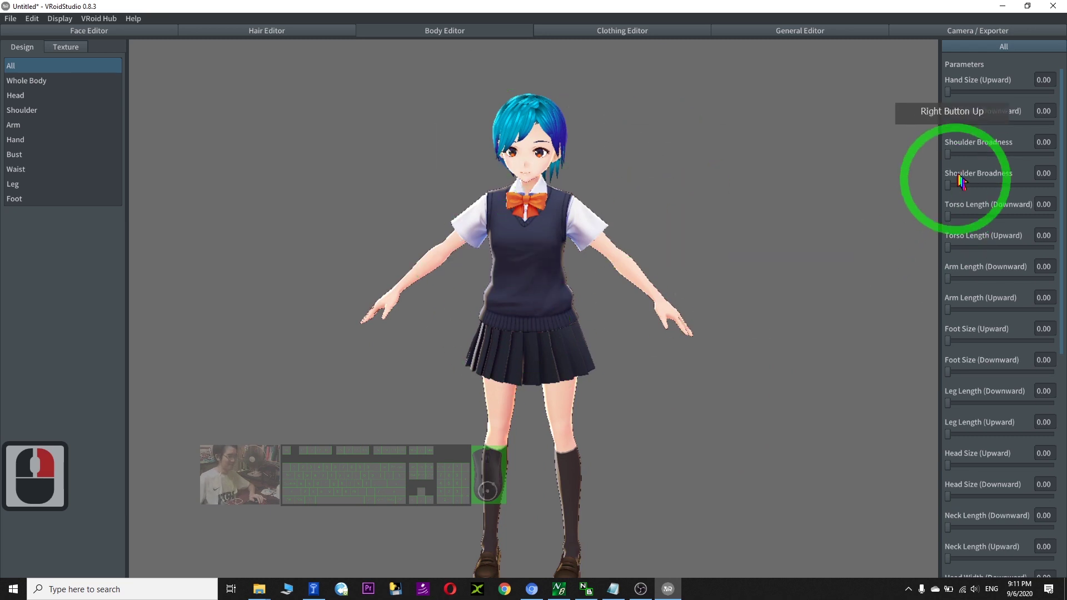
# Step: Open the Clothing Editor and apply the Base Model clothing preset
pyautogui.click(638, 34)
pyautogui.click(650, 30)
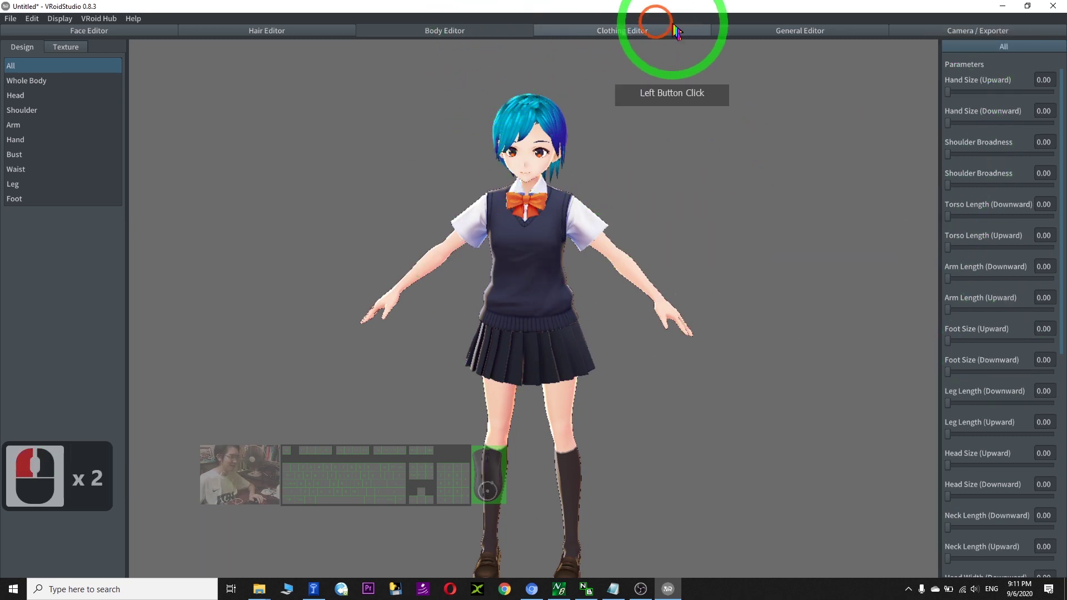
pyautogui.click(619, 33)
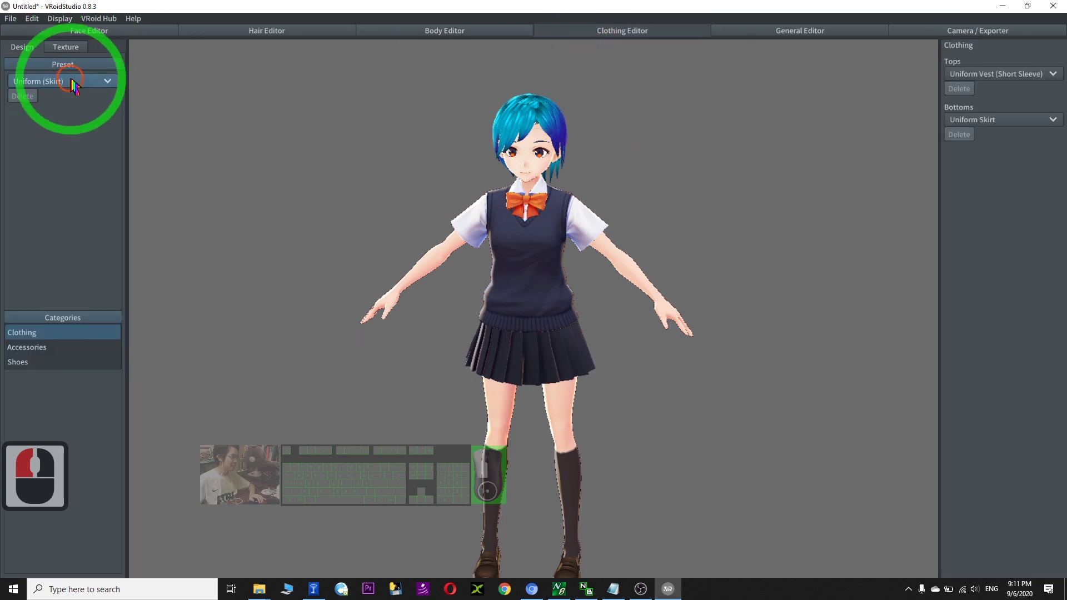
pyautogui.click(73, 86)
pyautogui.click(72, 96)
pyautogui.click(108, 85)
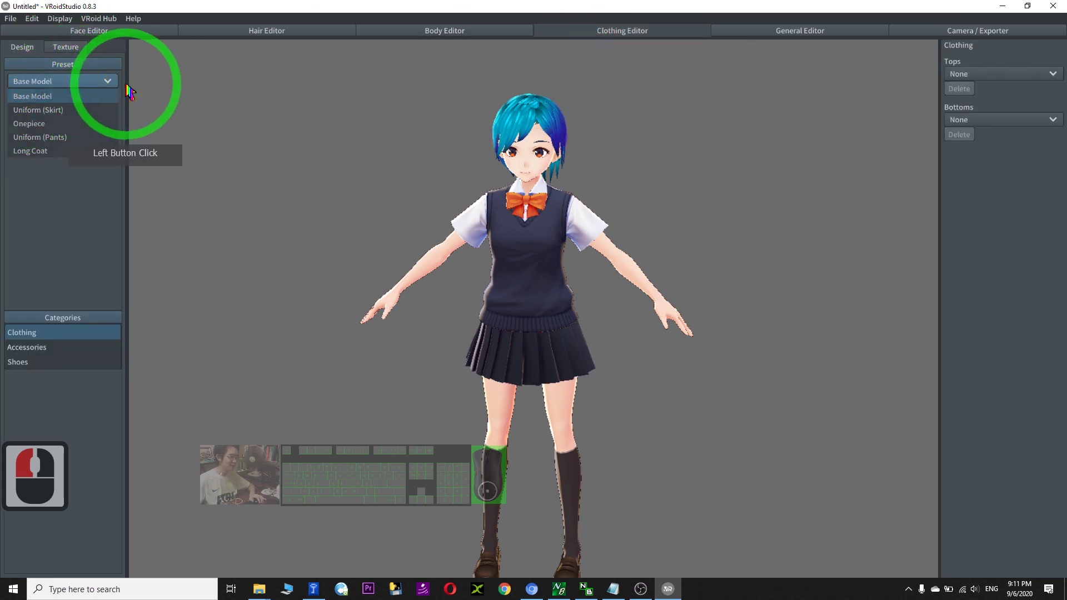
pyautogui.click(77, 95)
# Step: Switch the clothing preset to Uniform (Skirt)
pyautogui.click(104, 82)
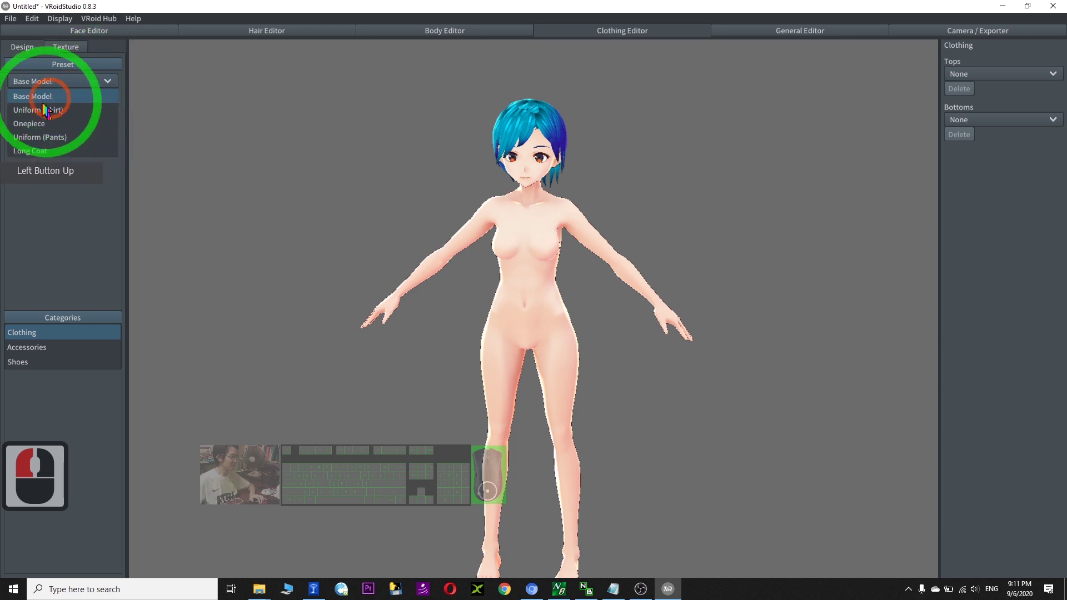
pyautogui.click(50, 109)
pyautogui.click(469, 219)
# Step: Try the Onepiece clothing preset followed by Uniform (Pants), viewing each outfit on the character
pyautogui.click(78, 84)
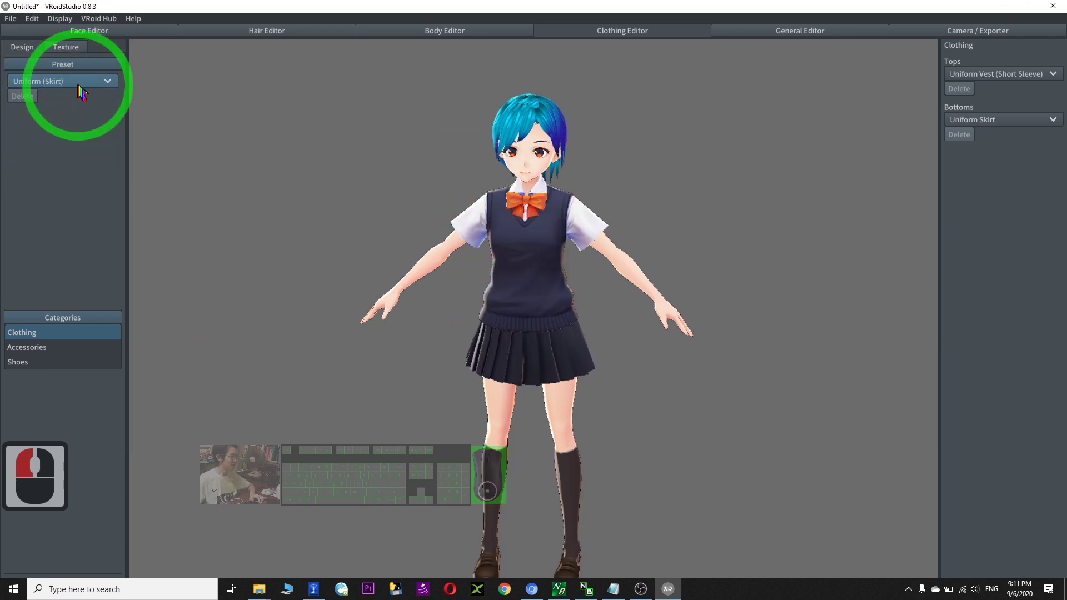
pyautogui.click(34, 124)
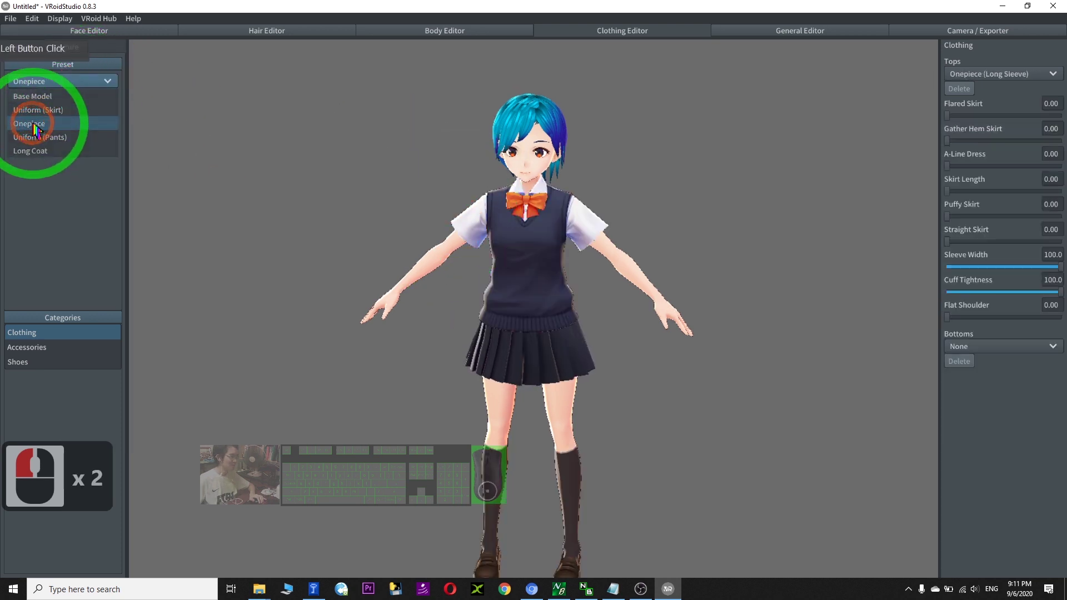
pyautogui.moveTo(453, 274); pyautogui.dragTo(42, 92, button='right')
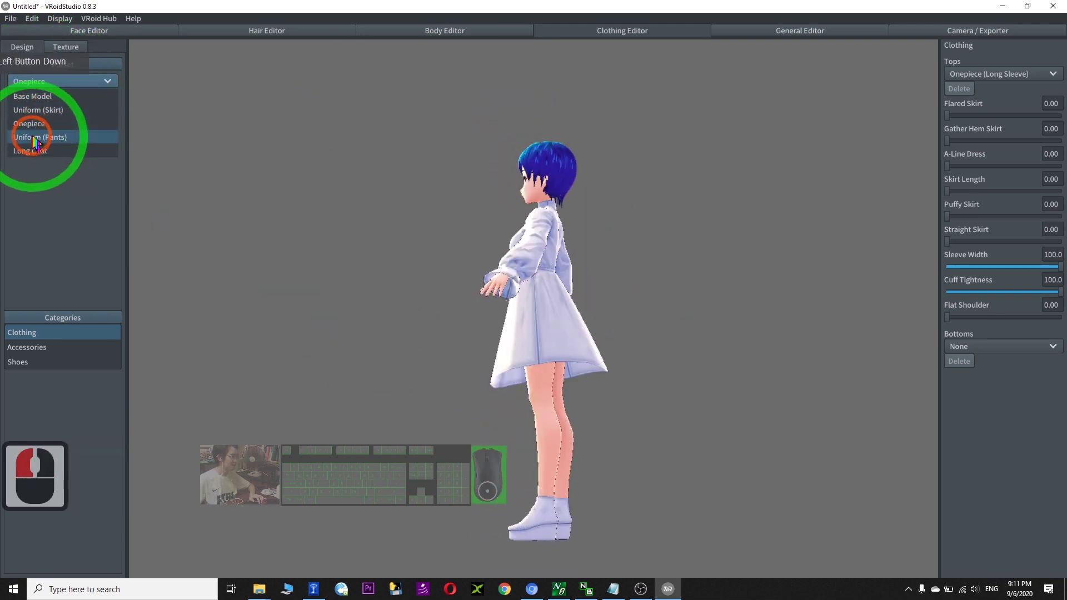
pyautogui.click(35, 139)
pyautogui.moveTo(372, 238); pyautogui.dragTo(400, 298, button='right')
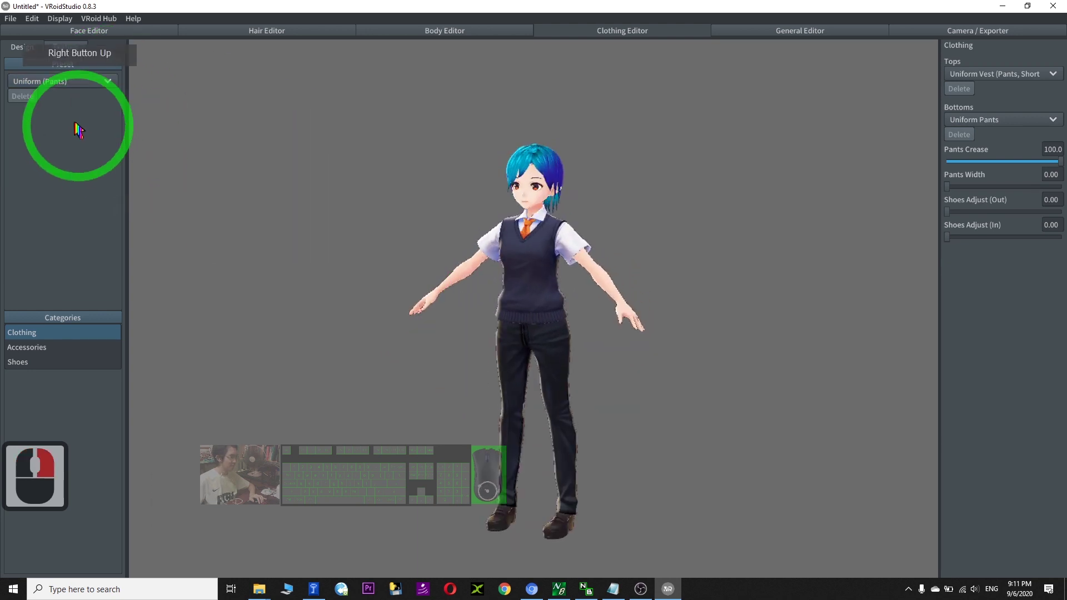
# Step: Change the clothing preset to Long Coat
pyautogui.click(59, 81)
pyautogui.click(29, 149)
pyautogui.click(431, 169)
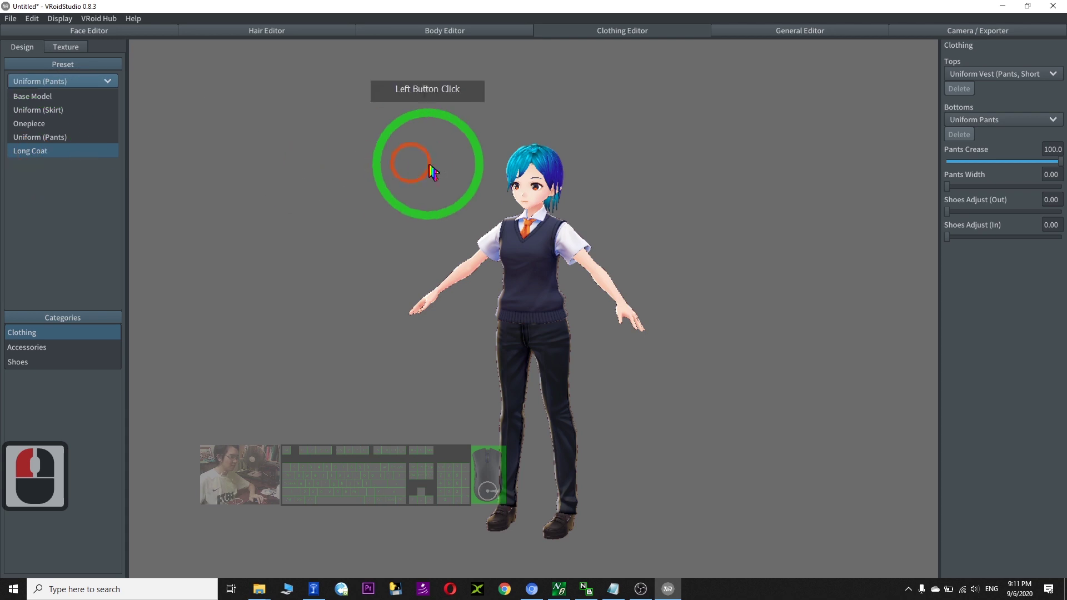
# Step: Change the clothing preset from Long Coat to Uniform (Skirt) and view the outfit from the front
pyautogui.rightClick(366, 252)
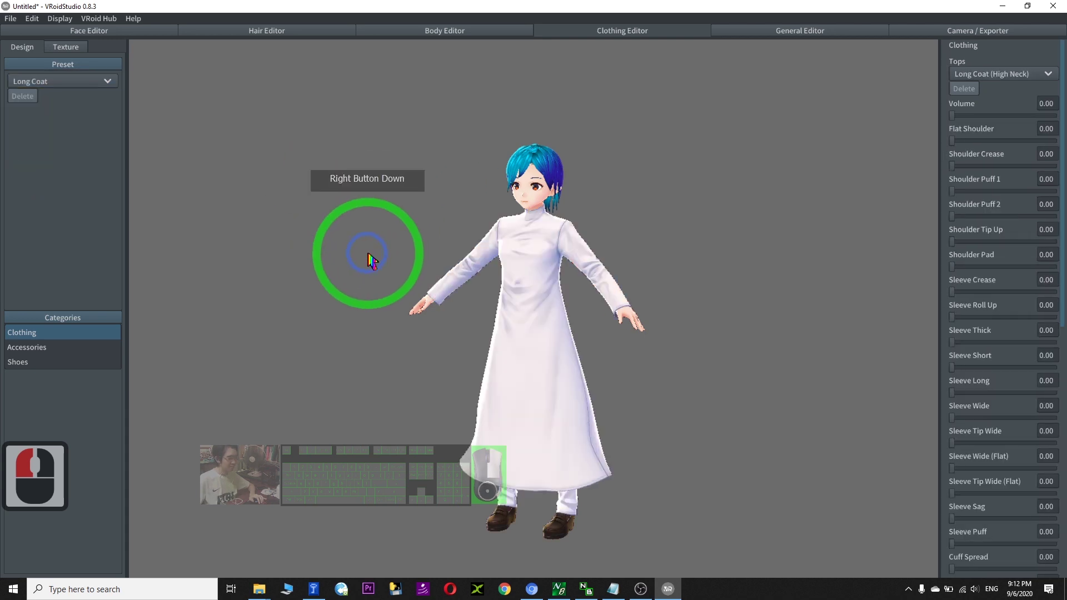
pyautogui.rightClick(274, 251)
pyautogui.click(67, 84)
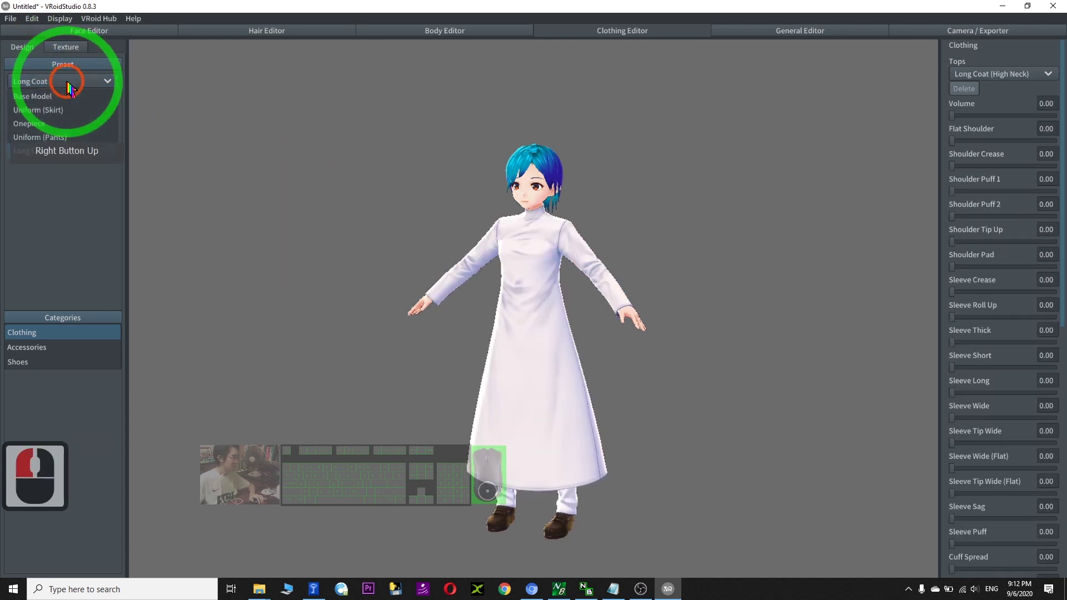
pyautogui.click(35, 111)
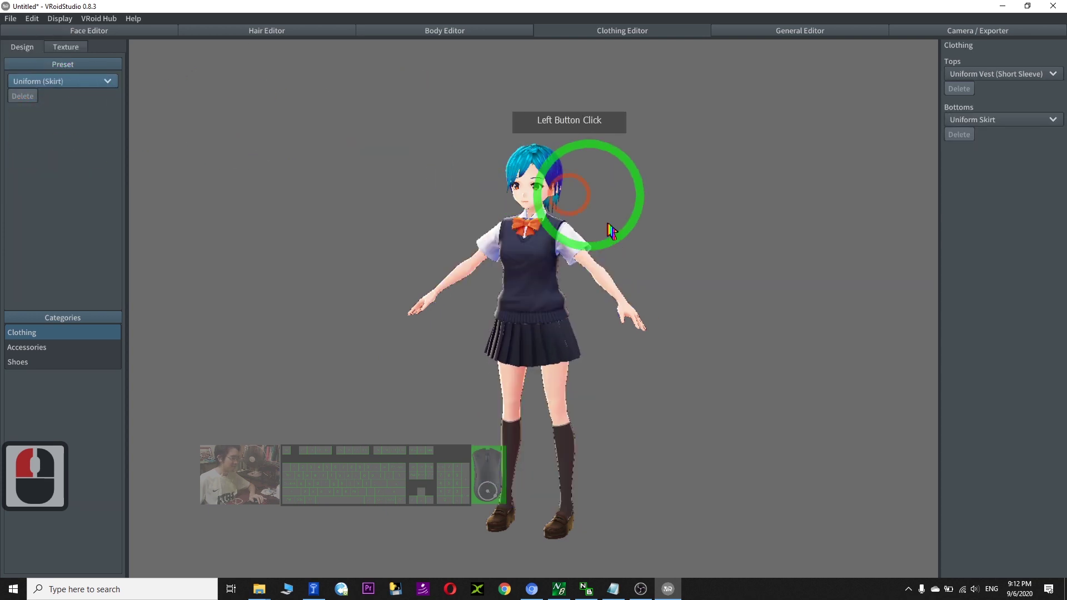
pyautogui.moveTo(374, 274)
pyautogui.mouseDown(button='right')
pyautogui.moveTo(394, 275)
pyautogui.moveTo(369, 269)
pyautogui.mouseUp(button='right')
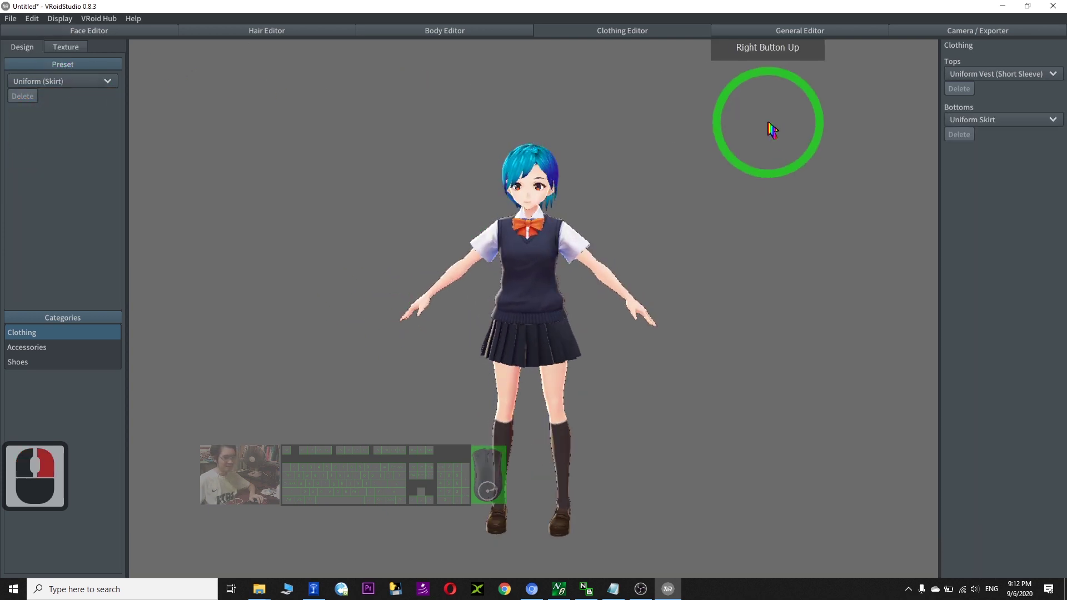
# Step: Try the neck accessory as Uniform Tie and as None, and set it back to Uniform Ribbon
pyautogui.click(661, 32)
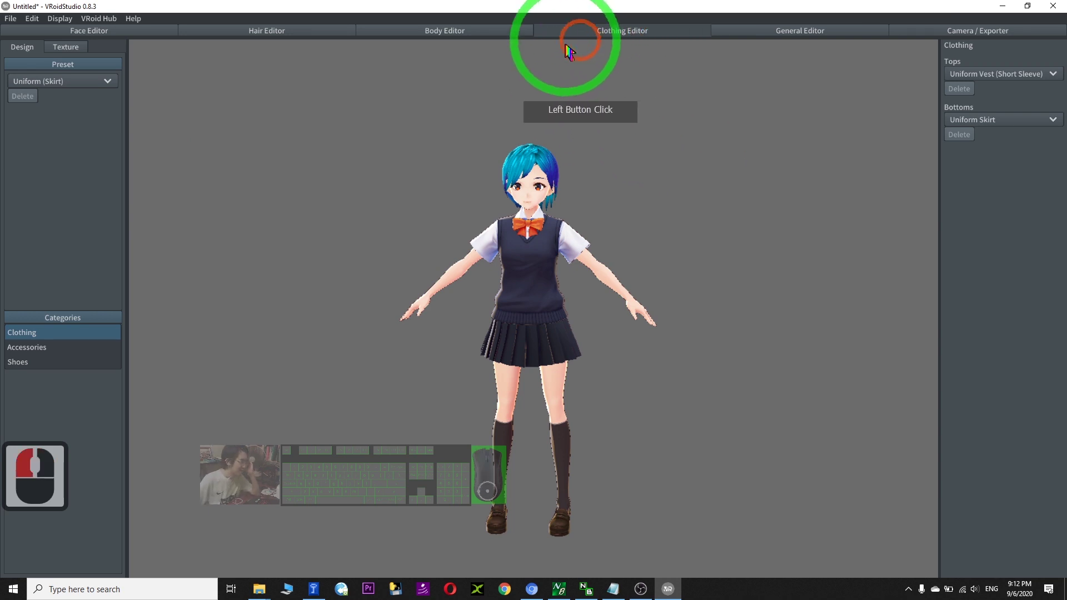
pyautogui.click(41, 348)
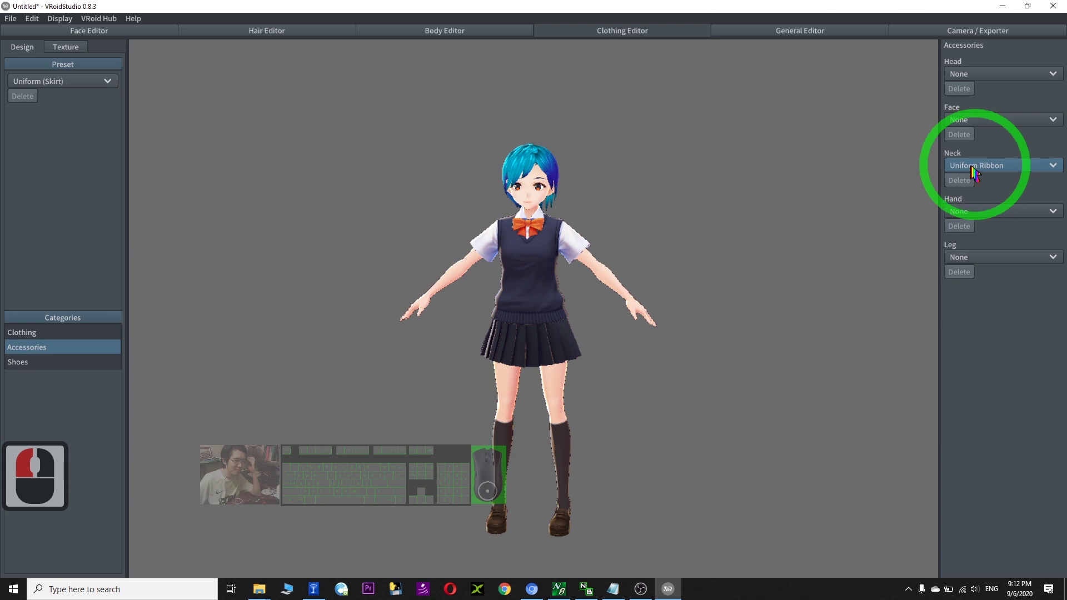
pyautogui.scroll(16, 593, 226)
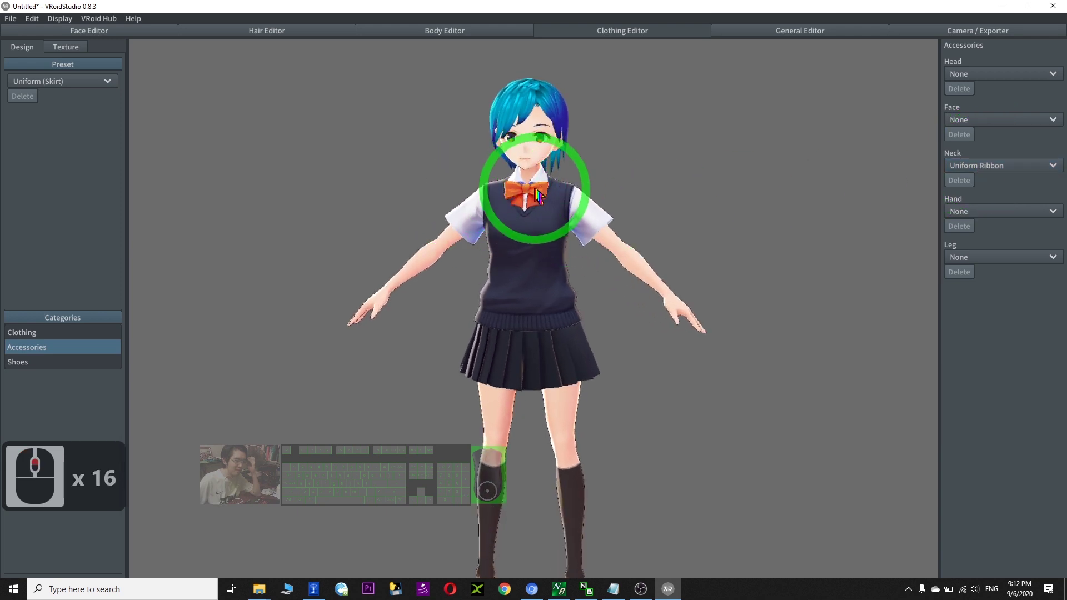
pyautogui.click(995, 165)
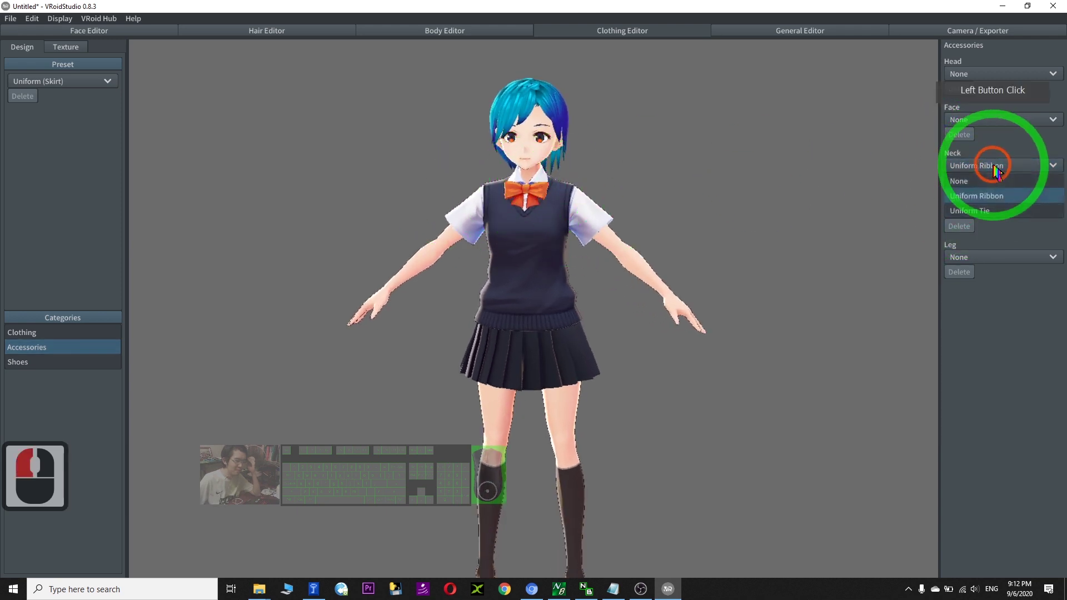
pyautogui.click(961, 215)
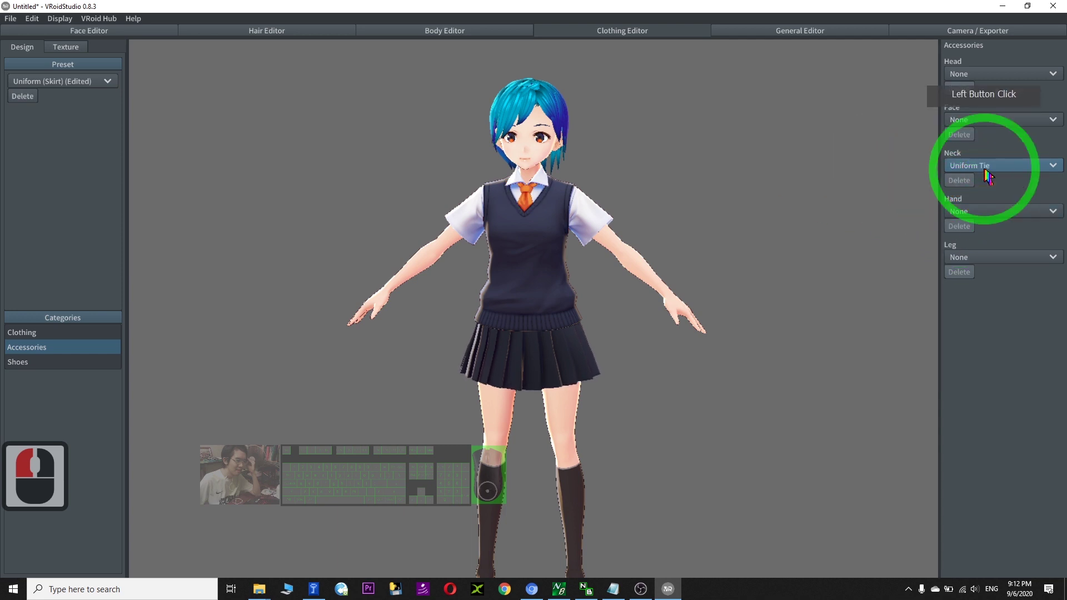
pyautogui.click(970, 182)
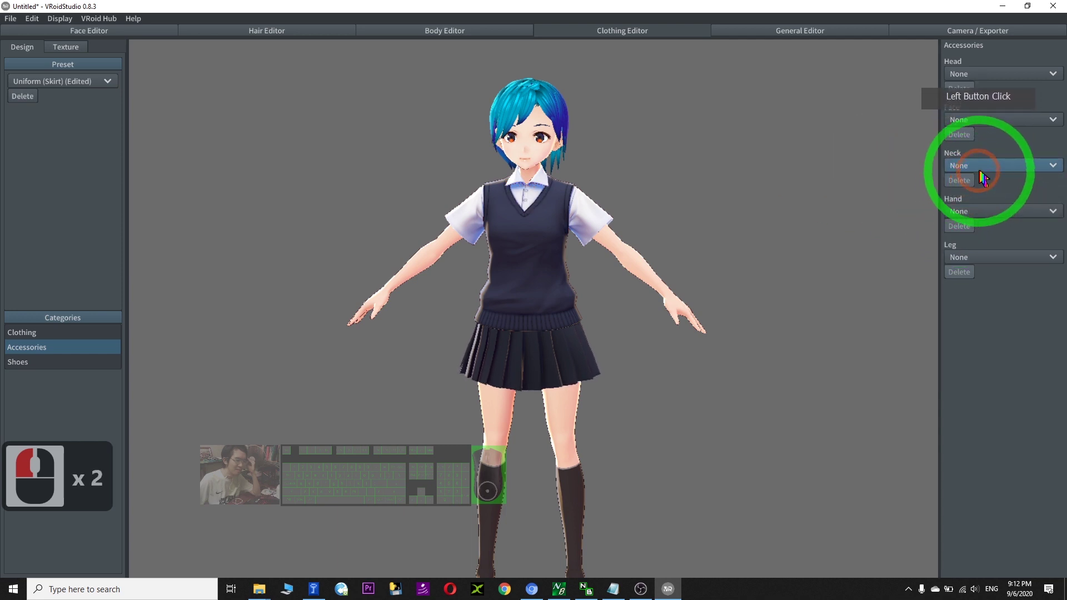
pyautogui.click(980, 167)
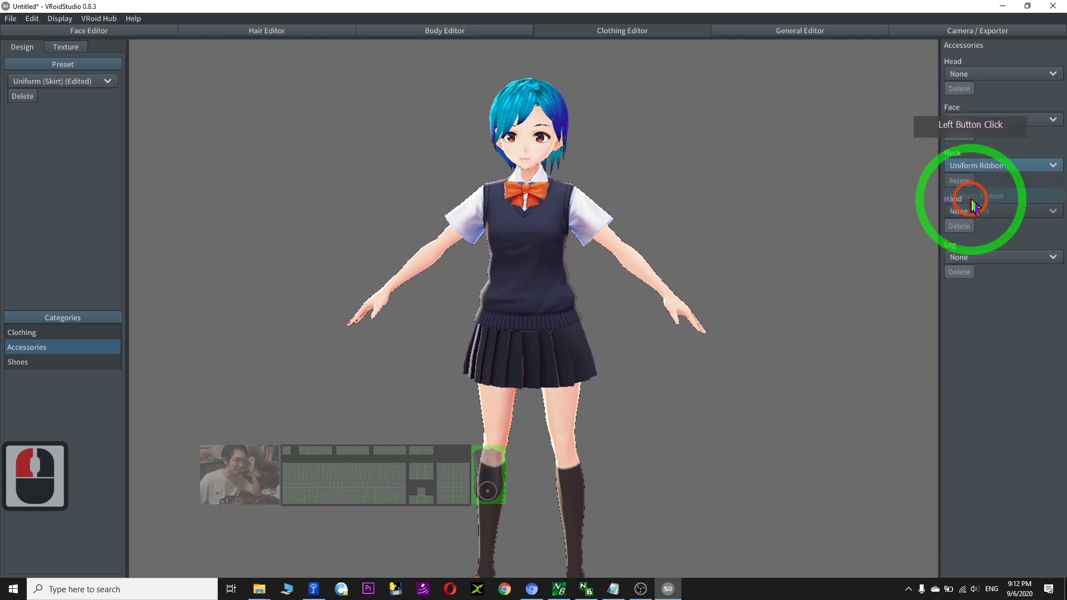
# Step: Open the General Editor and set the face outline width to 0.07
pyautogui.moveTo(656, 173); pyautogui.dragTo(665, 35, button='right')
pyautogui.click(805, 34)
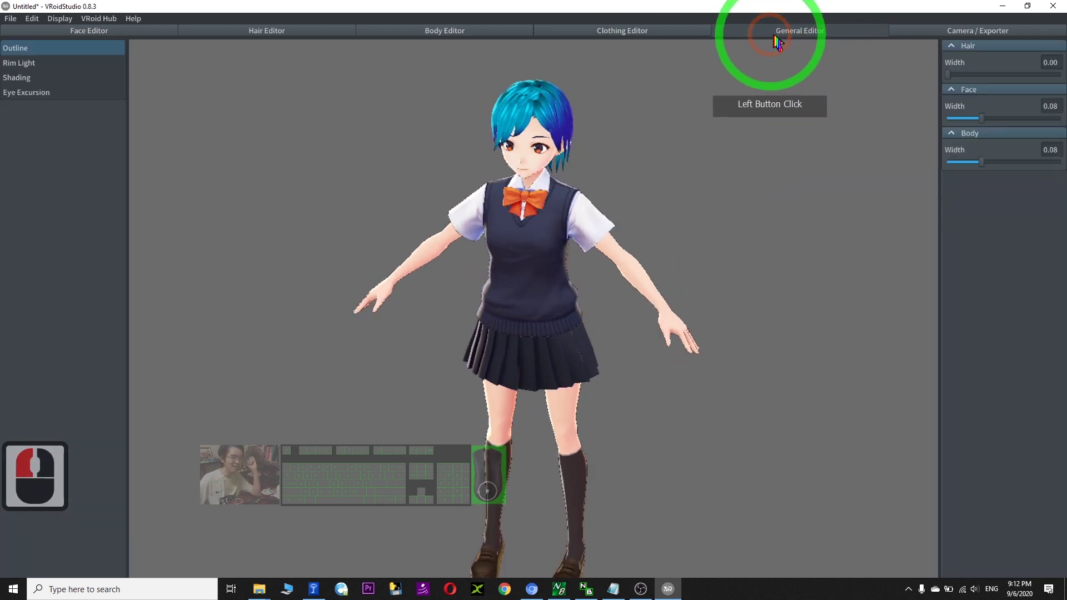
pyautogui.moveTo(717, 110); pyautogui.dragTo(965, 136, button='right')
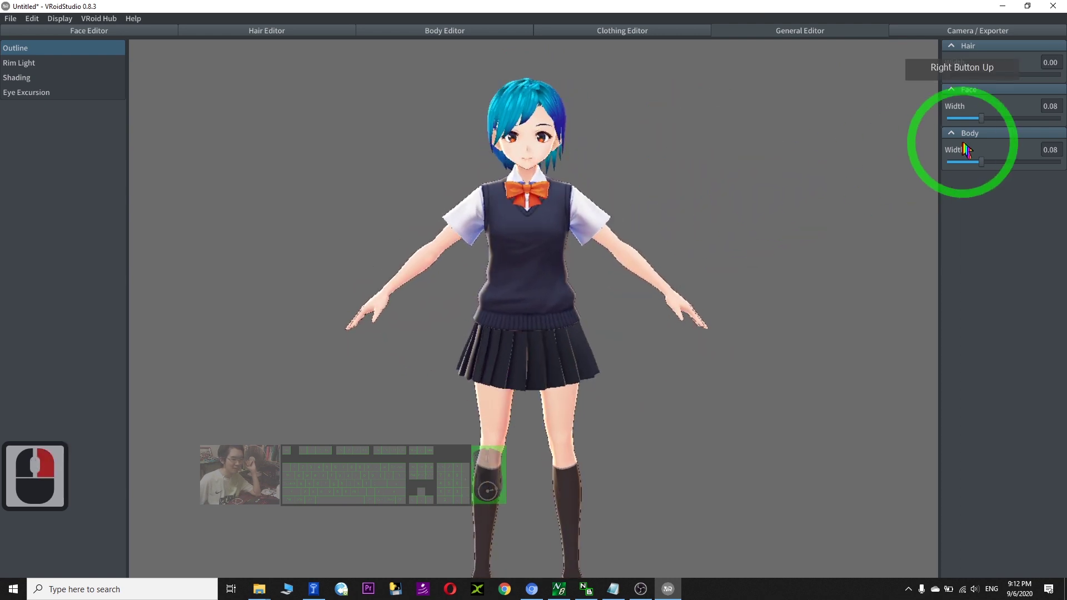
pyautogui.moveTo(983, 123)
pyautogui.mouseDown()
pyautogui.moveTo(1012, 124)
pyautogui.moveTo(924, 127)
pyautogui.moveTo(984, 123)
pyautogui.mouseUp()
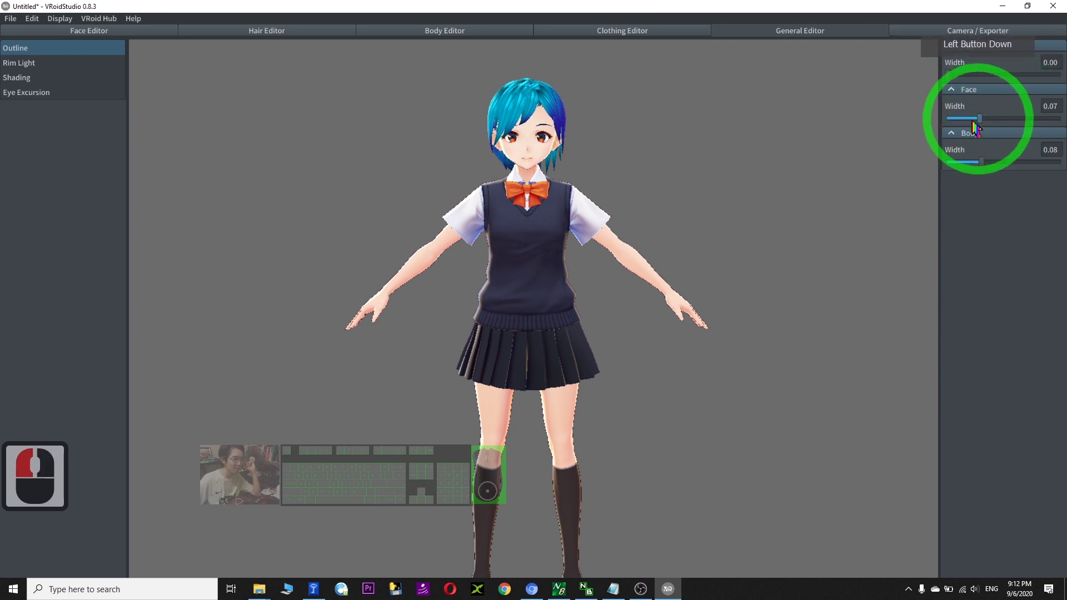
pyautogui.scroll(14, 762, 143)
pyautogui.scroll(-14, 768, 138)
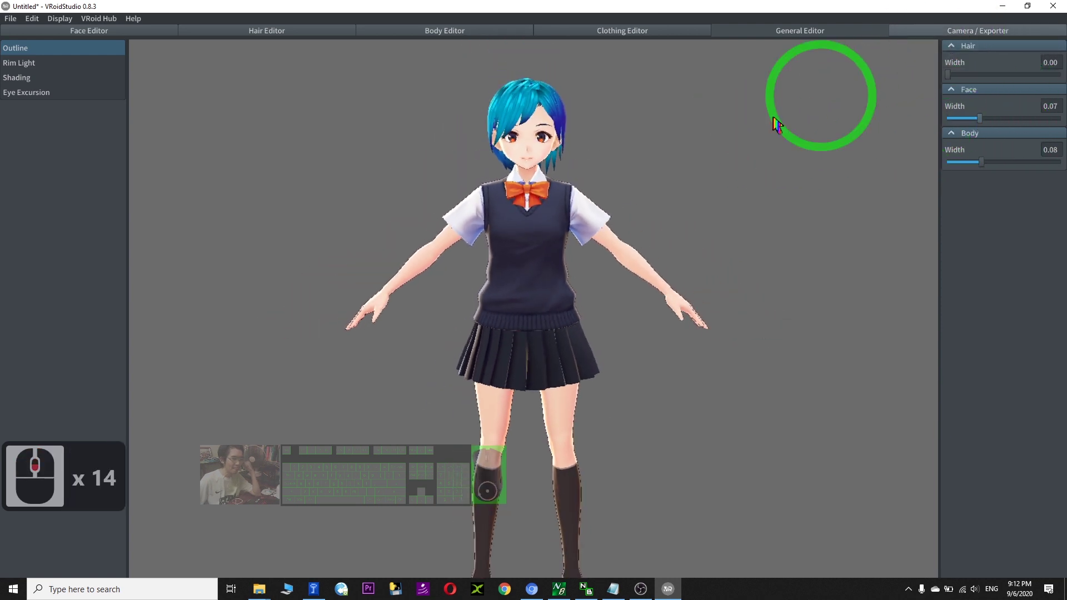
# Step: Switch to the Camera / Exporter and close all open File Explorer windows
pyautogui.moveTo(689, 209); pyautogui.dragTo(964, 58, button='right')
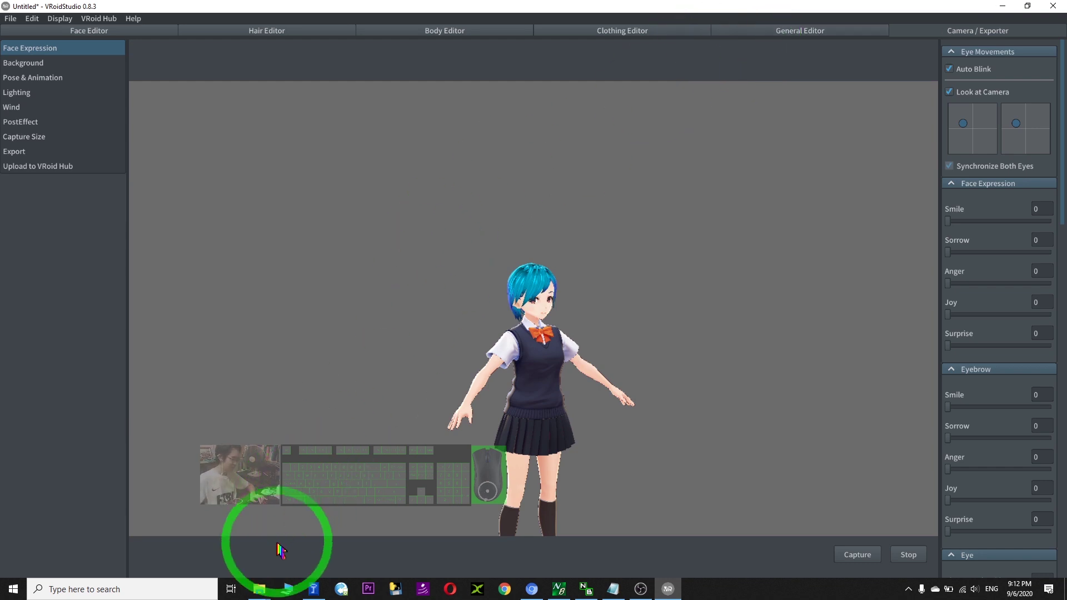
pyautogui.rightClick(259, 591)
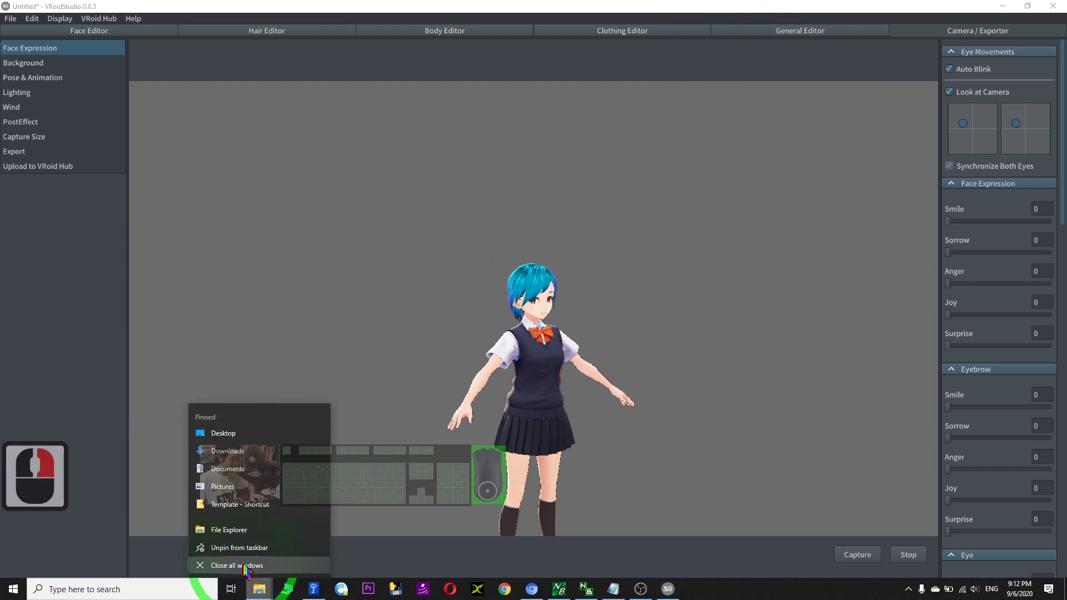
pyautogui.click(247, 566)
pyautogui.click(618, 339)
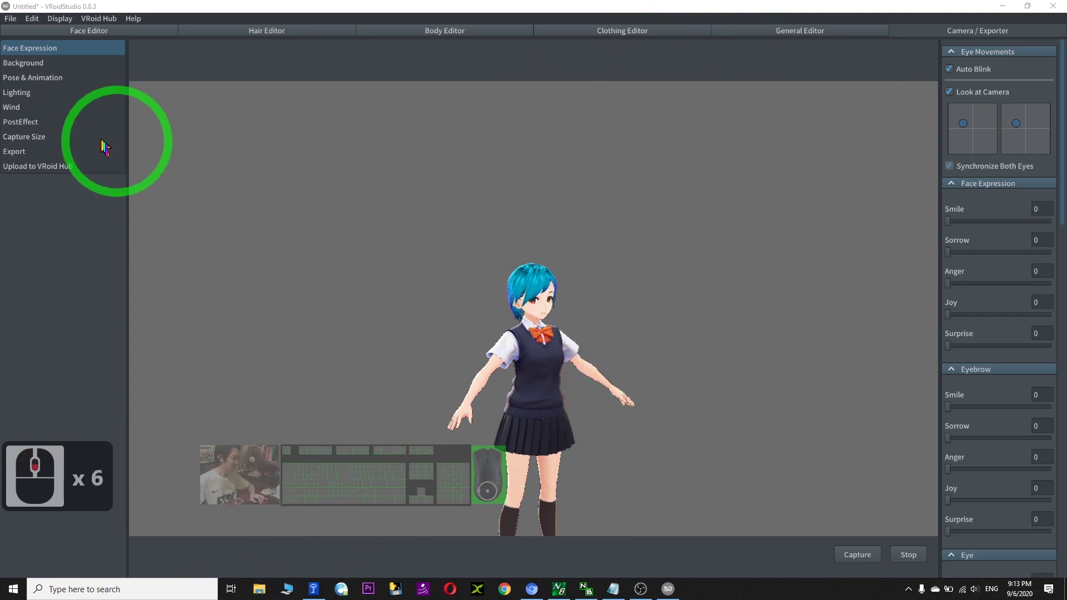
# Step: Show the character's export settings and shrink the VRoid Studio window so the desktop is visible beside it
pyautogui.click(15, 158)
pyautogui.click(145, 162)
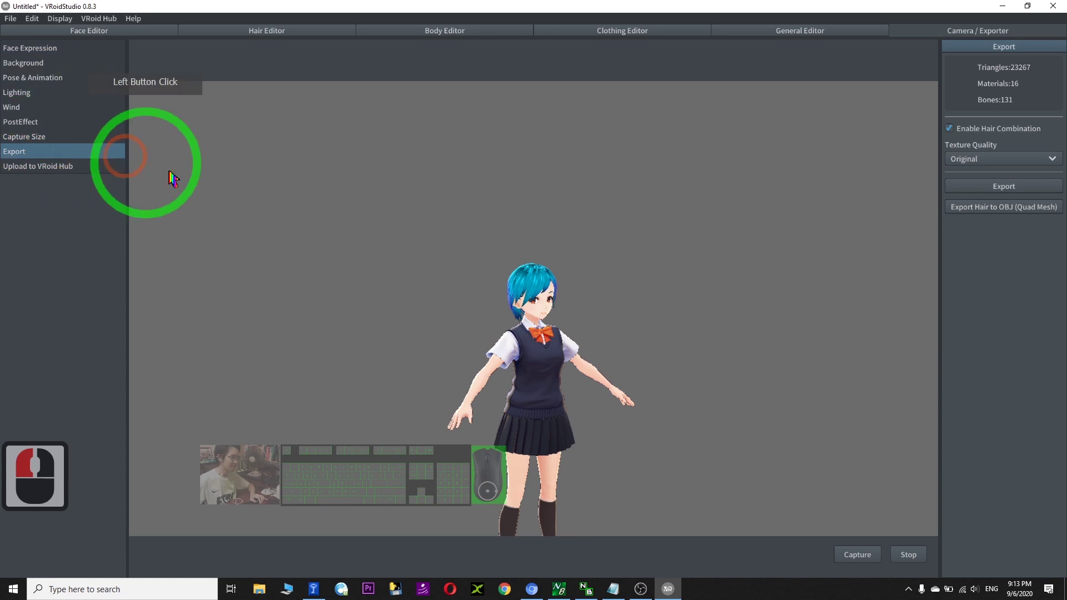
pyautogui.moveTo(675, 358); pyautogui.dragTo(650, 391)
pyautogui.scroll(8, 645, 384)
pyautogui.moveTo(652, 369); pyautogui.dragTo(679, 277, button='middle')
pyautogui.moveTo(735, 290); pyautogui.dragTo(719, 294, button='right')
pyautogui.moveTo(722, 8); pyautogui.dragTo(684, 45)
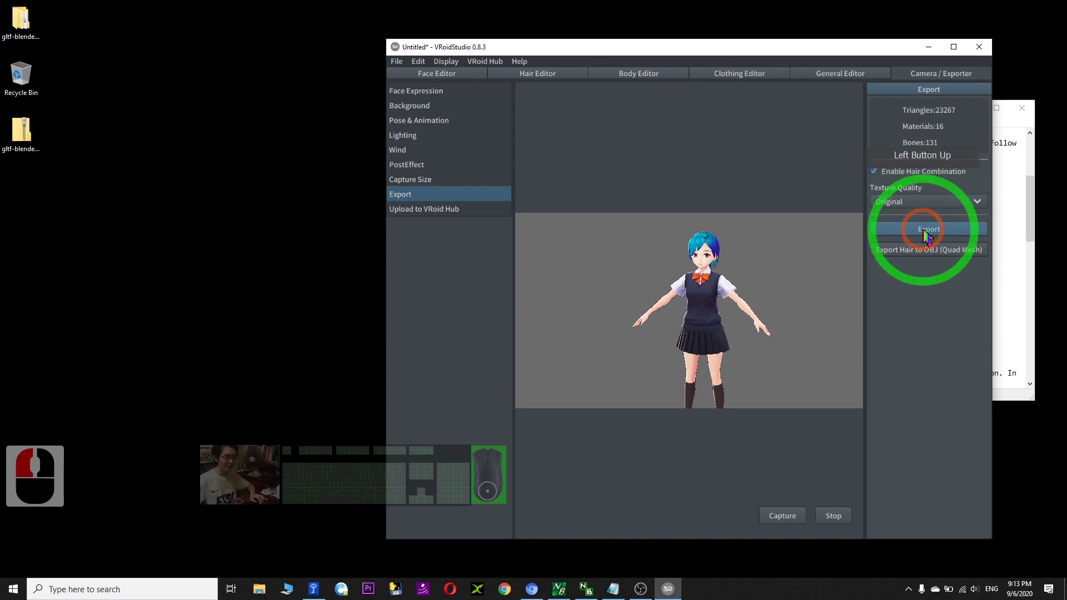
# Step: Export the character to the Desktop as VRoid.vrm, leaving the avatar information fields blank
pyautogui.click(638, 111)
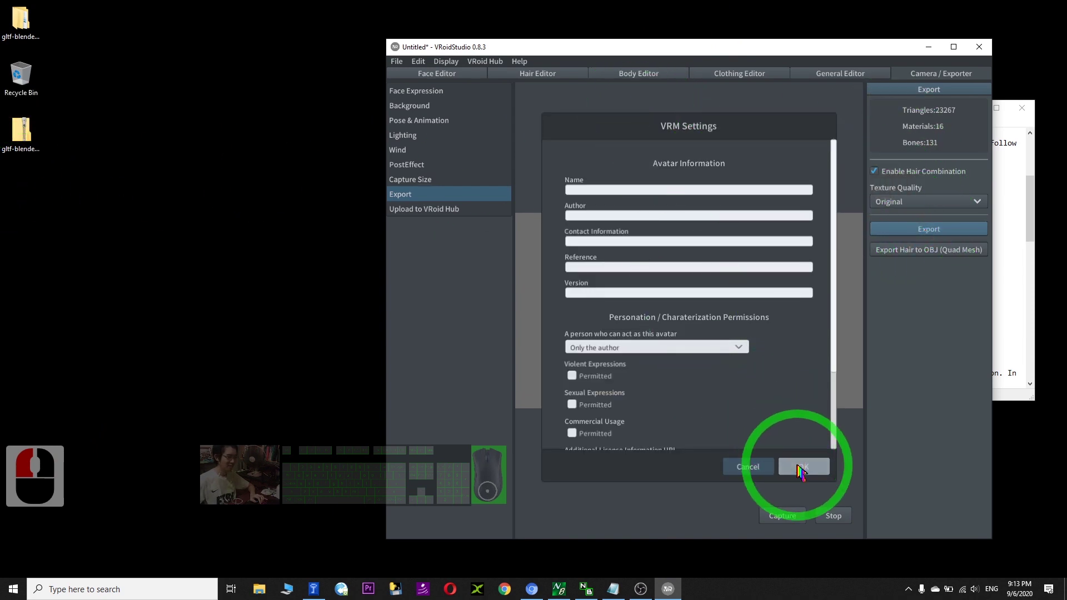
pyautogui.click(659, 281)
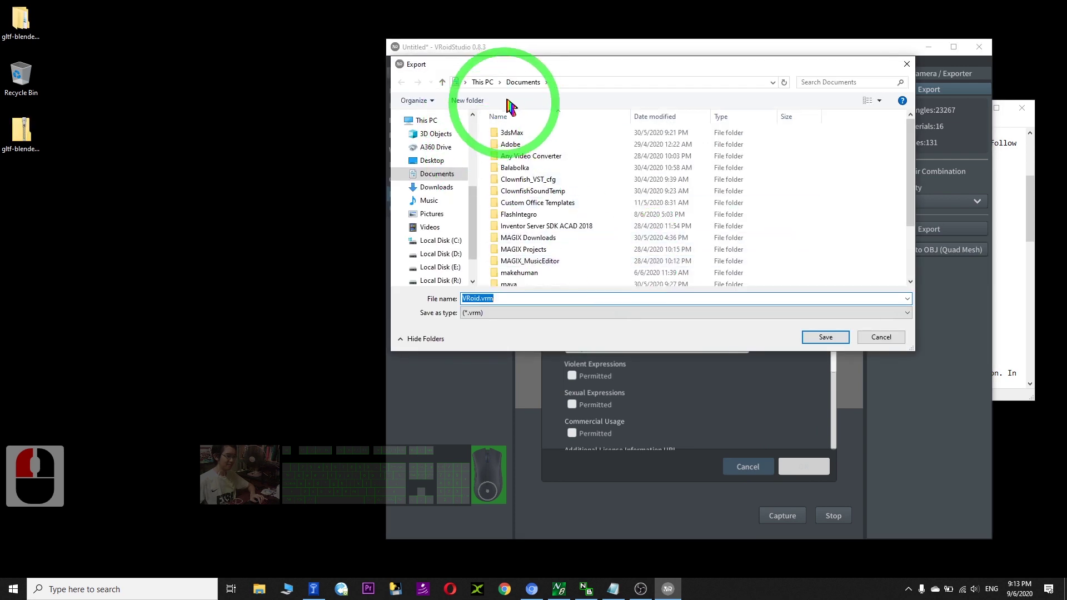
pyautogui.click(432, 161)
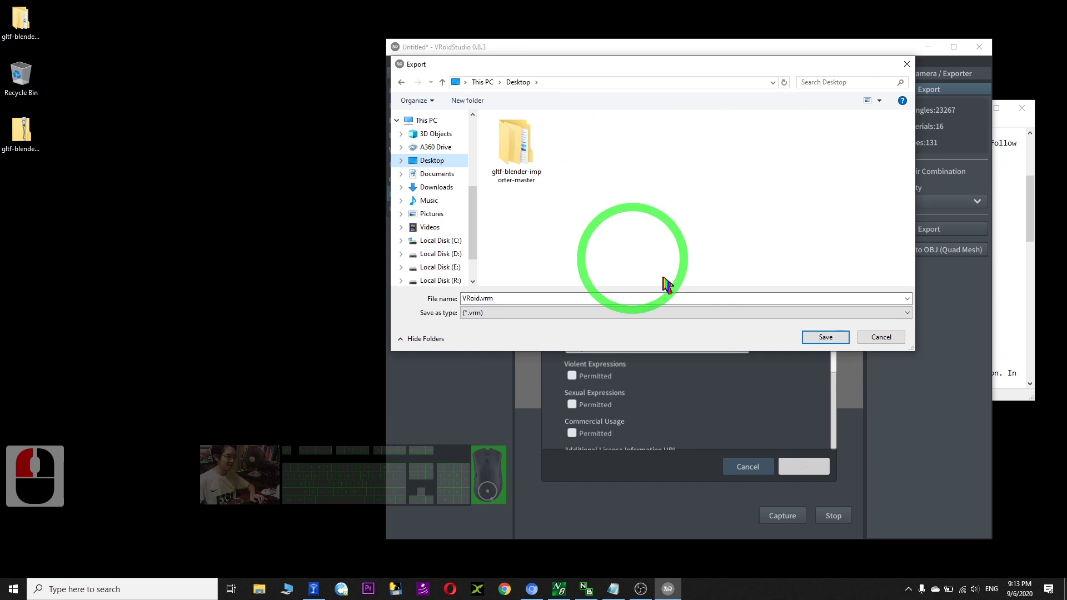
pyautogui.click(826, 337)
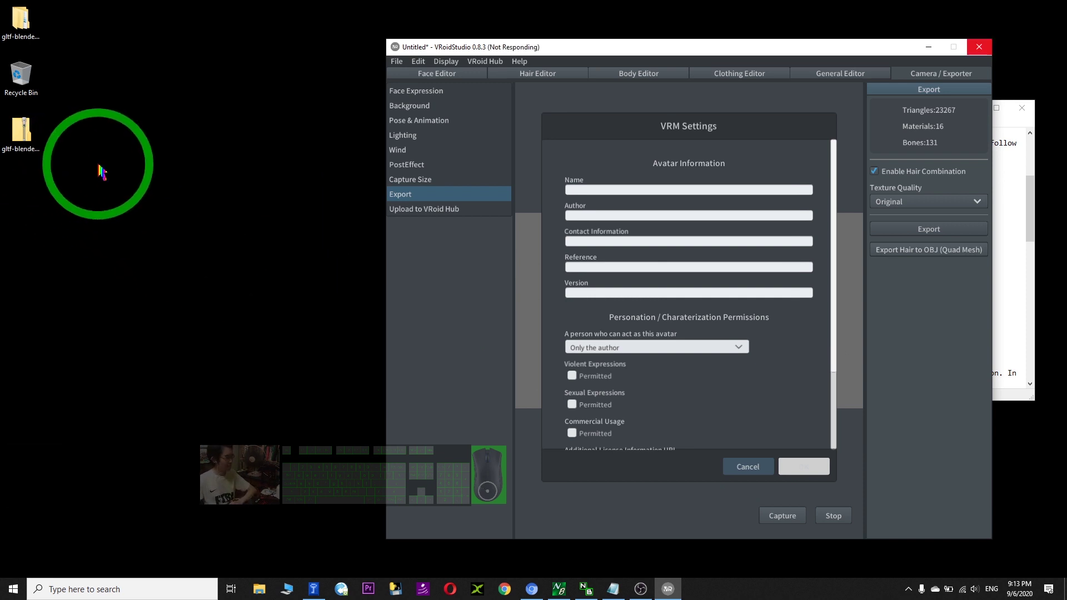
# Step: Check the exported VRoid.vrm file on the desktop
pyautogui.click(53, 190)
pyautogui.click(20, 195)
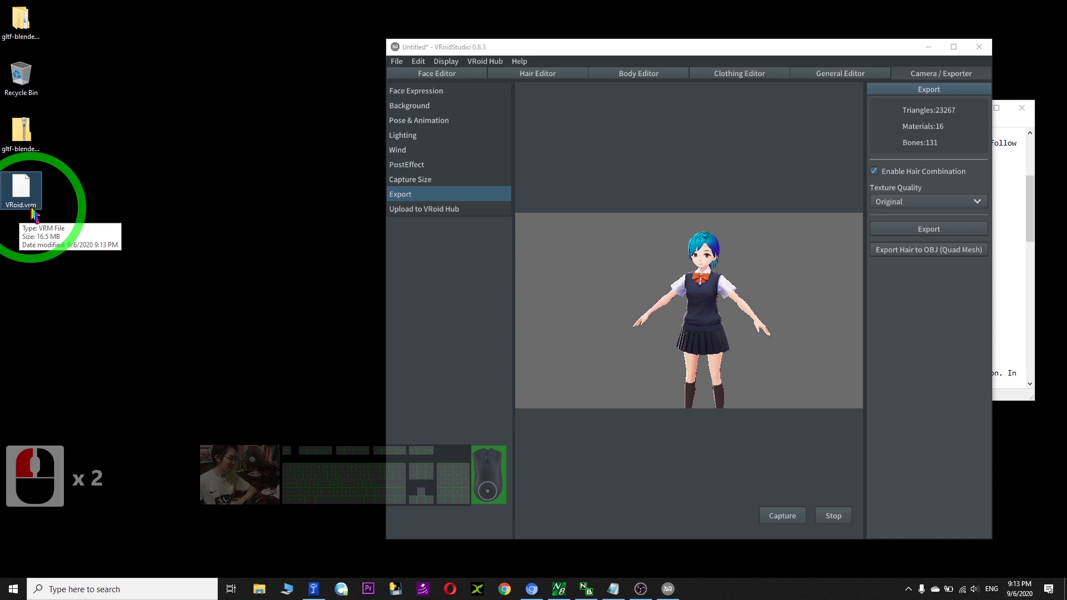
pyautogui.click(39, 215)
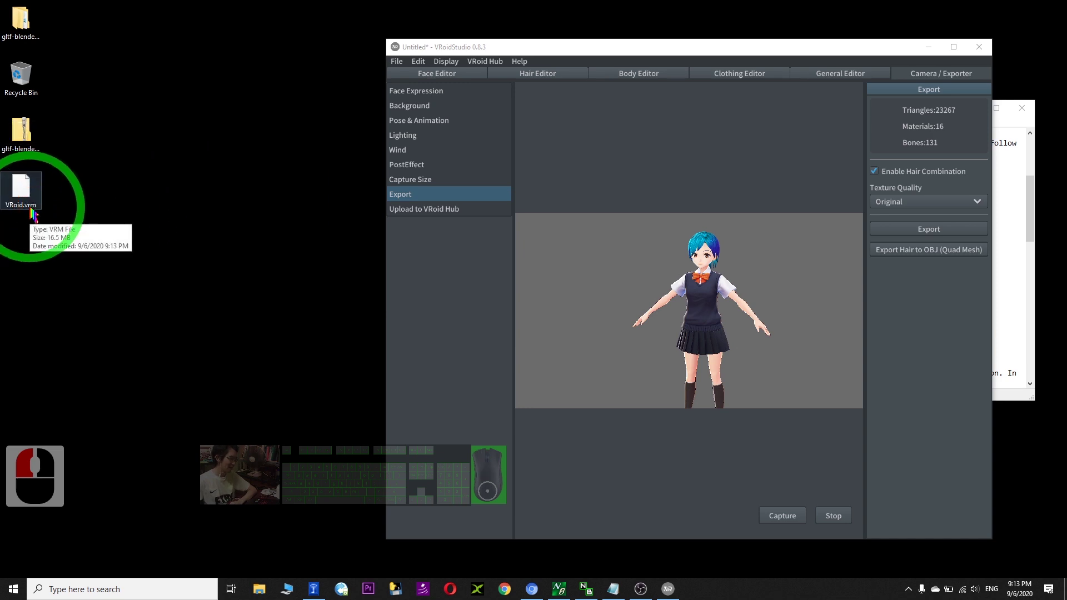
pyautogui.click(183, 222)
pyautogui.click(343, 530)
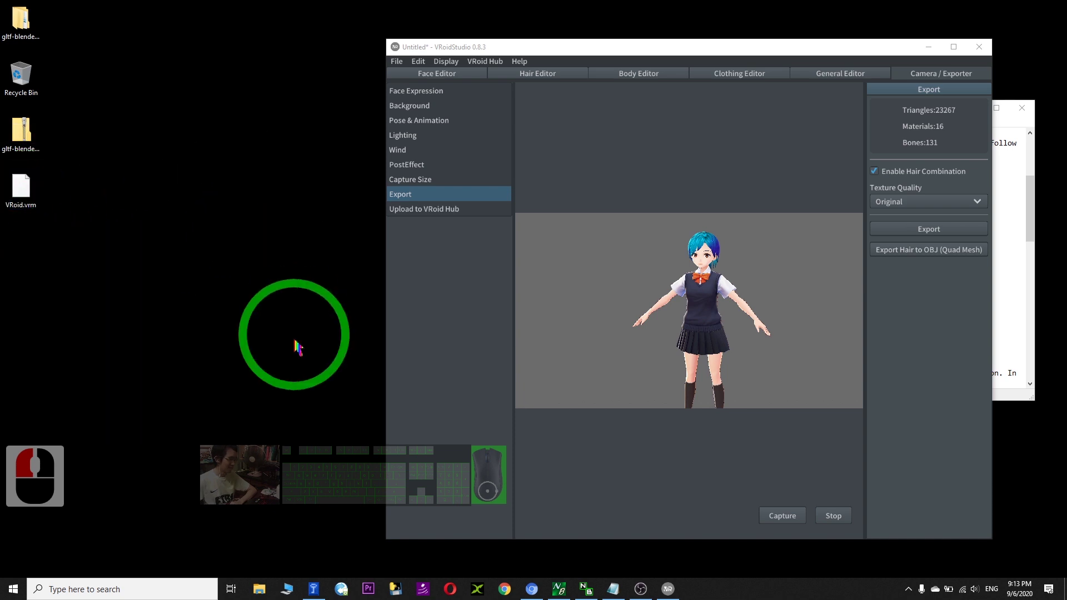
# Step: Search Windows for Blender, launch it and dismiss its splash screen
pyautogui.click(152, 590)
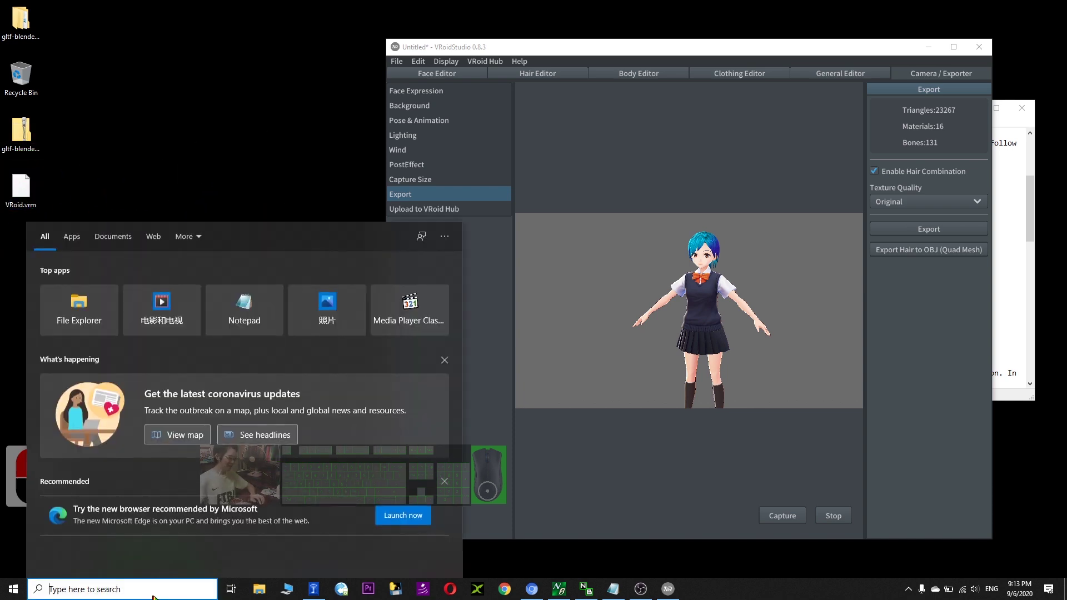
pyautogui.write('blender')
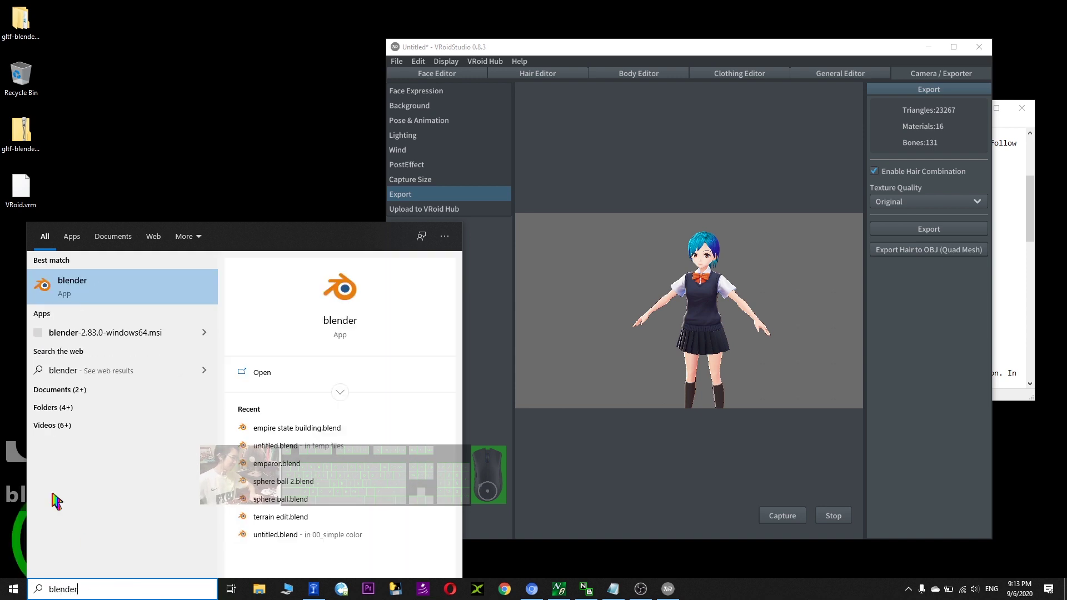
pyautogui.click(115, 297)
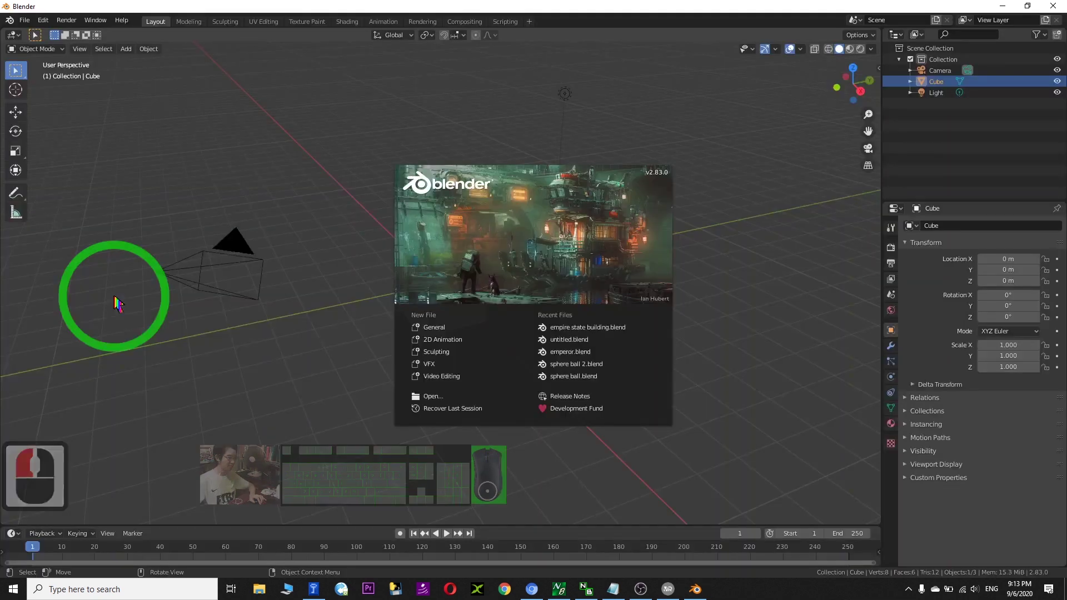
pyautogui.click(306, 153)
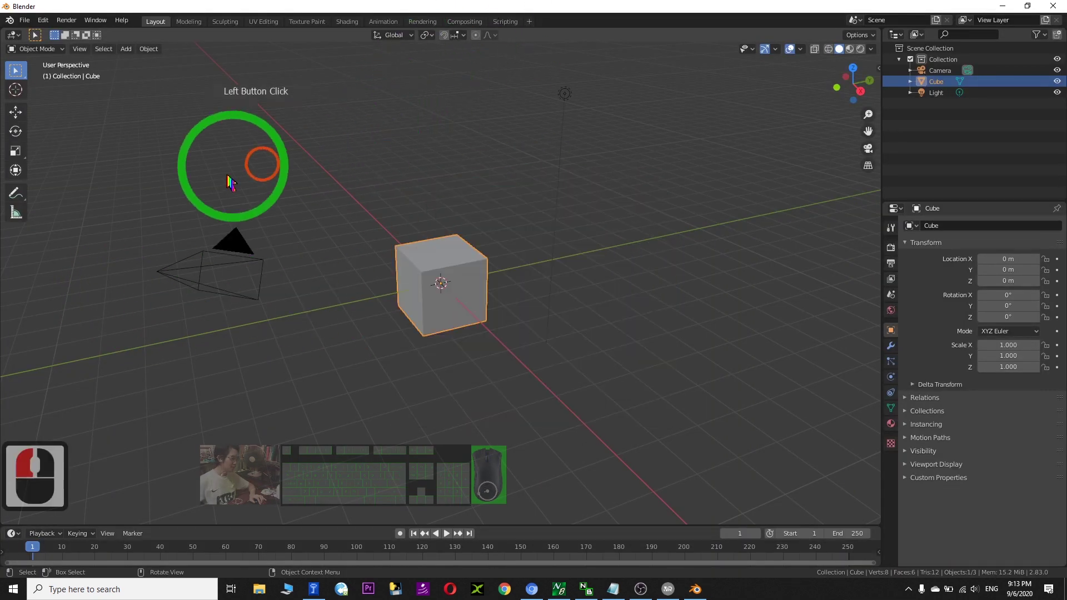
# Step: Delete the default camera, cube and light from the Blender scene
pyautogui.moveTo(126, 199); pyautogui.dragTo(800, 400)
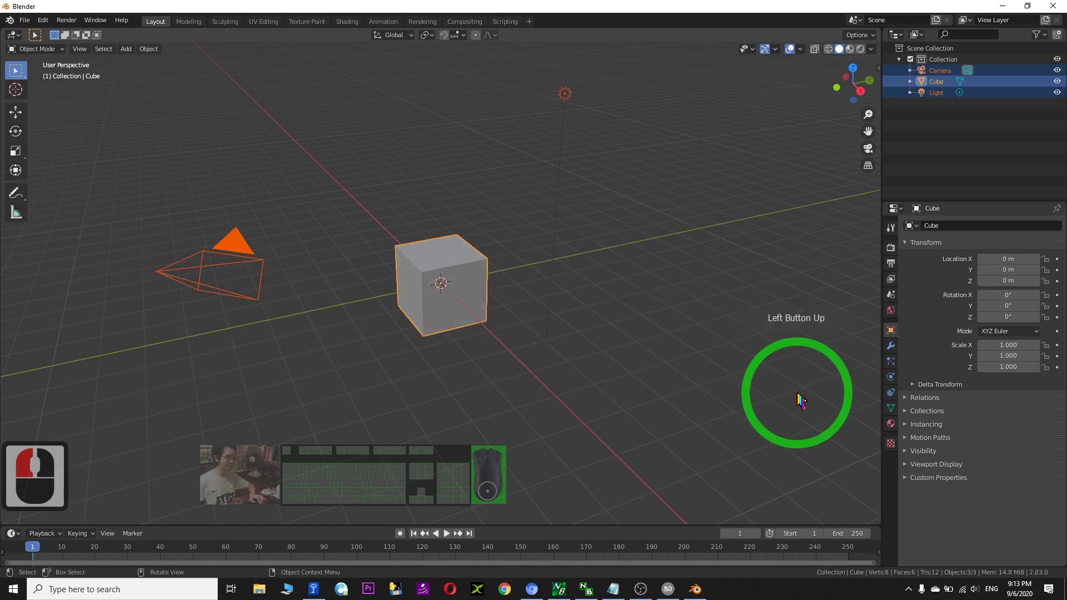
pyautogui.click(210, 148)
pyautogui.moveTo(132, 138); pyautogui.dragTo(753, 405)
pyautogui.press('Delete')
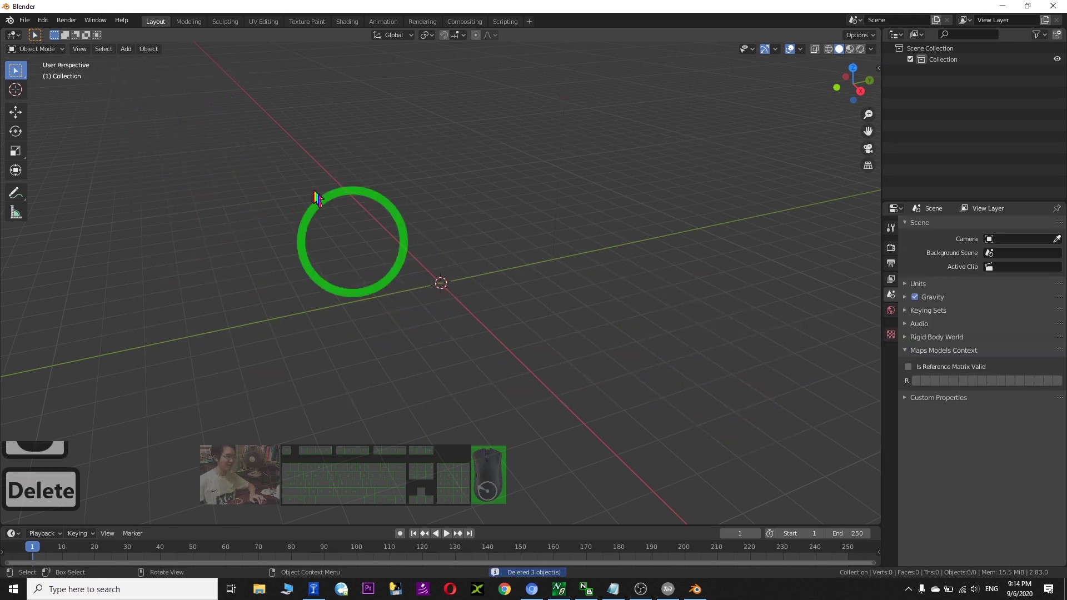
# Step: Shift the Blender window aside to uncover the desktop and open the KSons' glTF 2.0 (.glb/.gltf) importer
pyautogui.moveTo(287, 7); pyautogui.dragTo(420, 24)
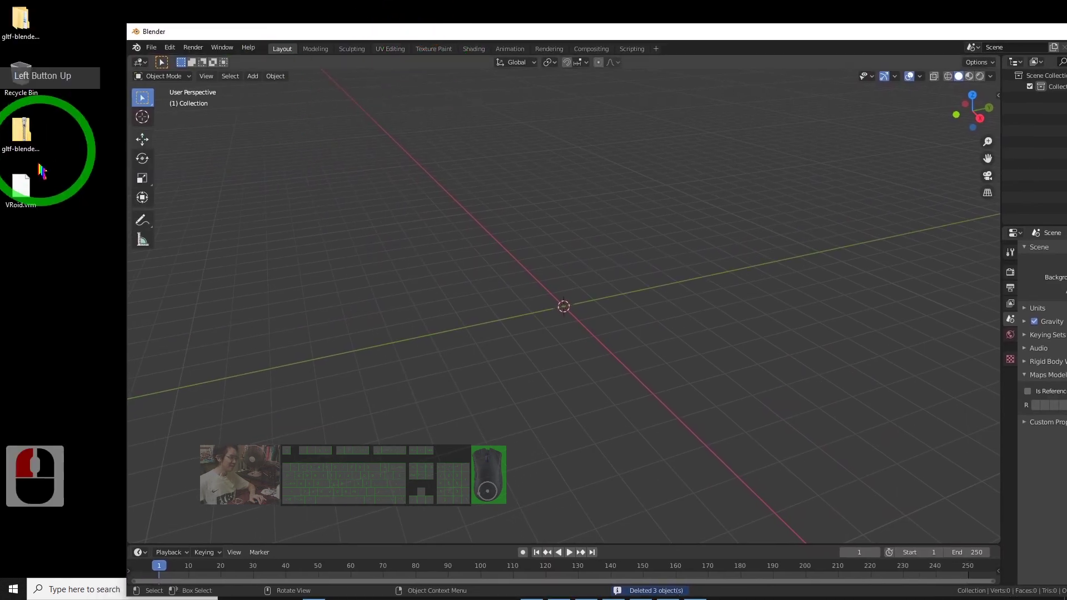
pyautogui.click(24, 210)
pyautogui.click(151, 48)
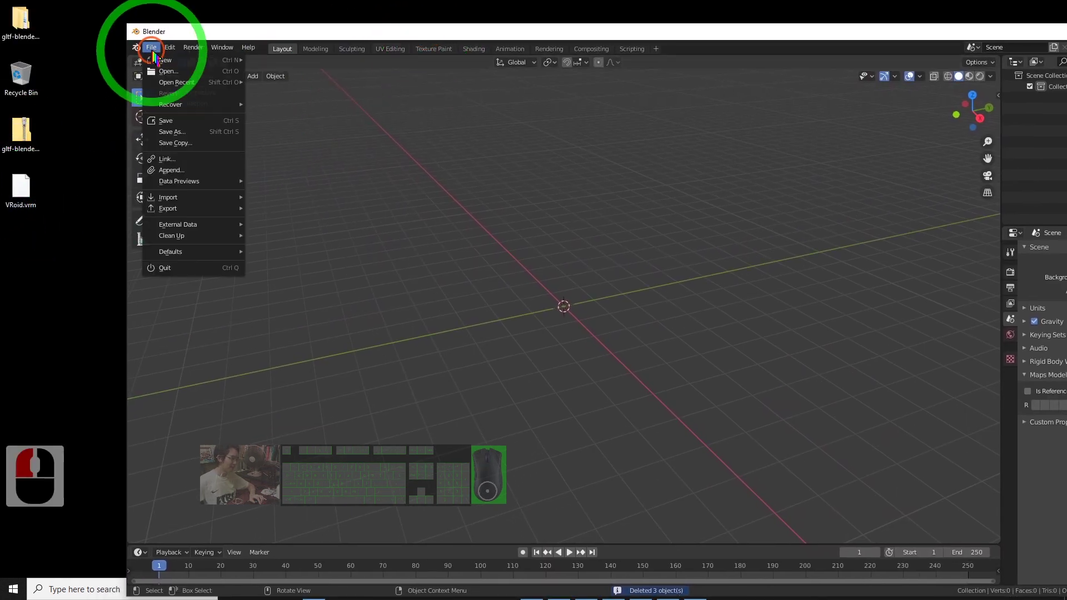
pyautogui.click(173, 198)
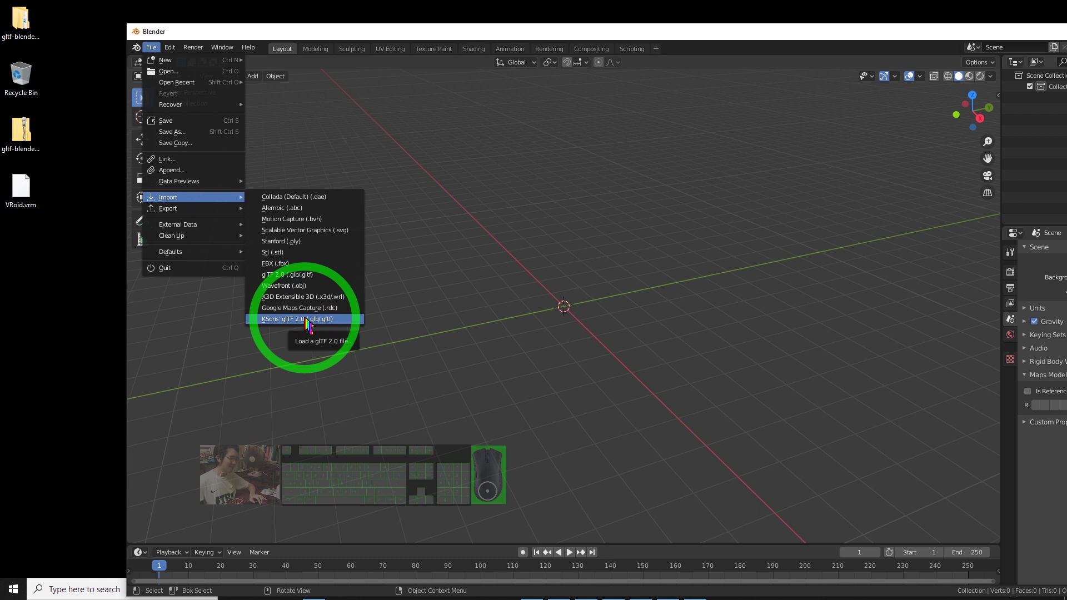
pyautogui.click(151, 47)
pyautogui.click(152, 47)
pyautogui.click(192, 199)
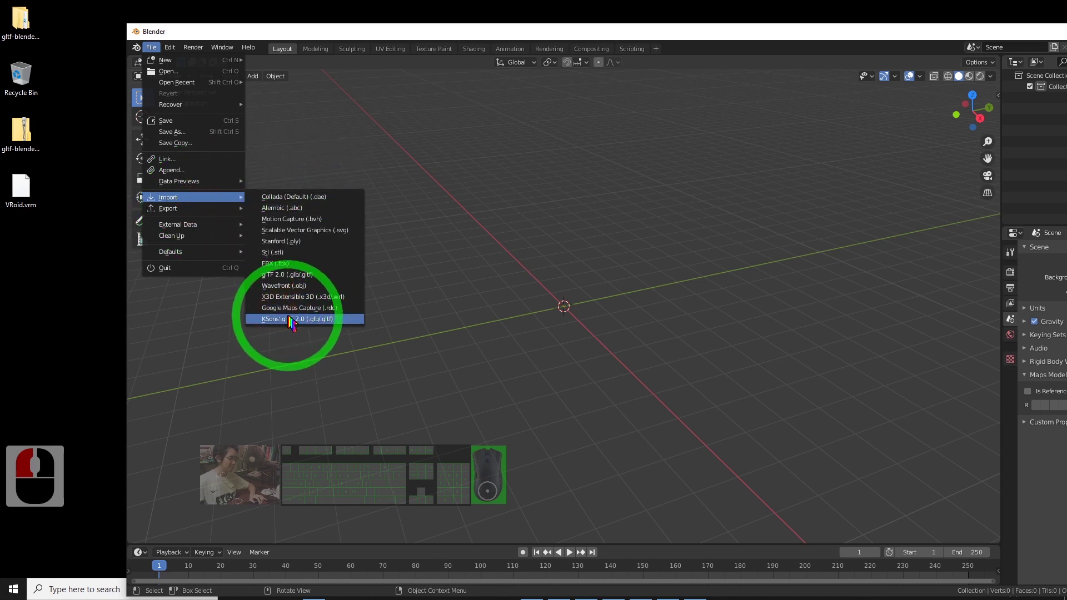
pyautogui.click(285, 322)
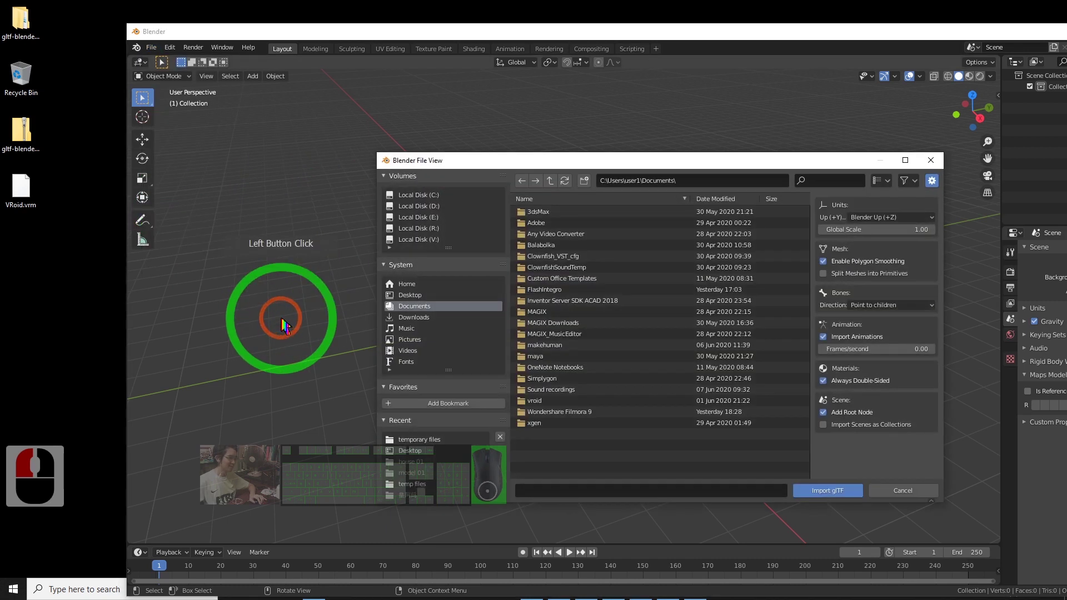
# Step: Turn off file-type filtering for the Desktop folder and import VRoid.vrm with the default glTF import options
pyautogui.moveTo(692, 163); pyautogui.dragTo(629, 140)
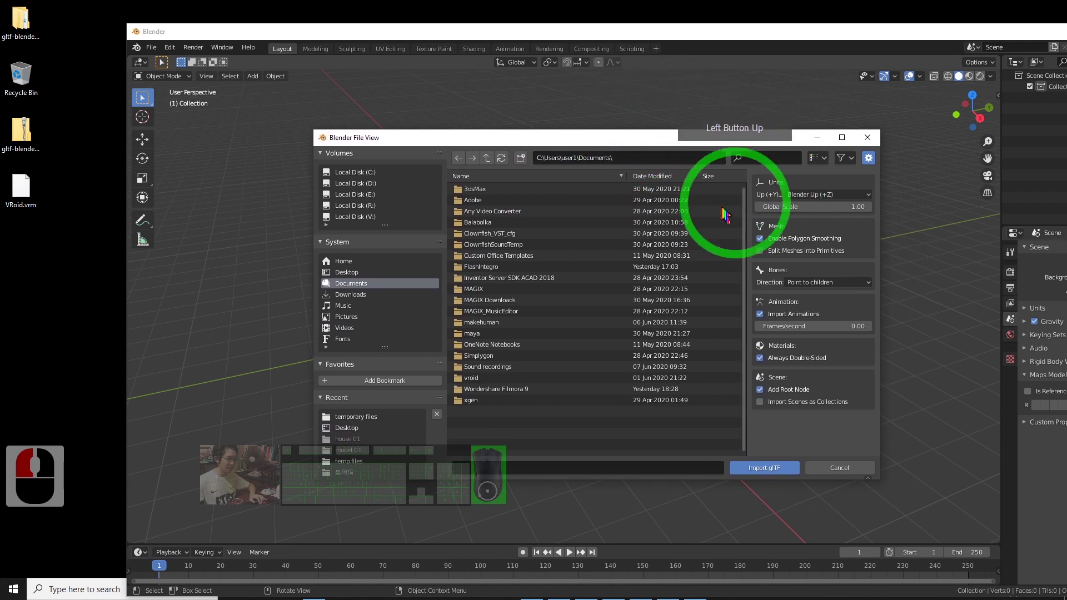
pyautogui.click(339, 273)
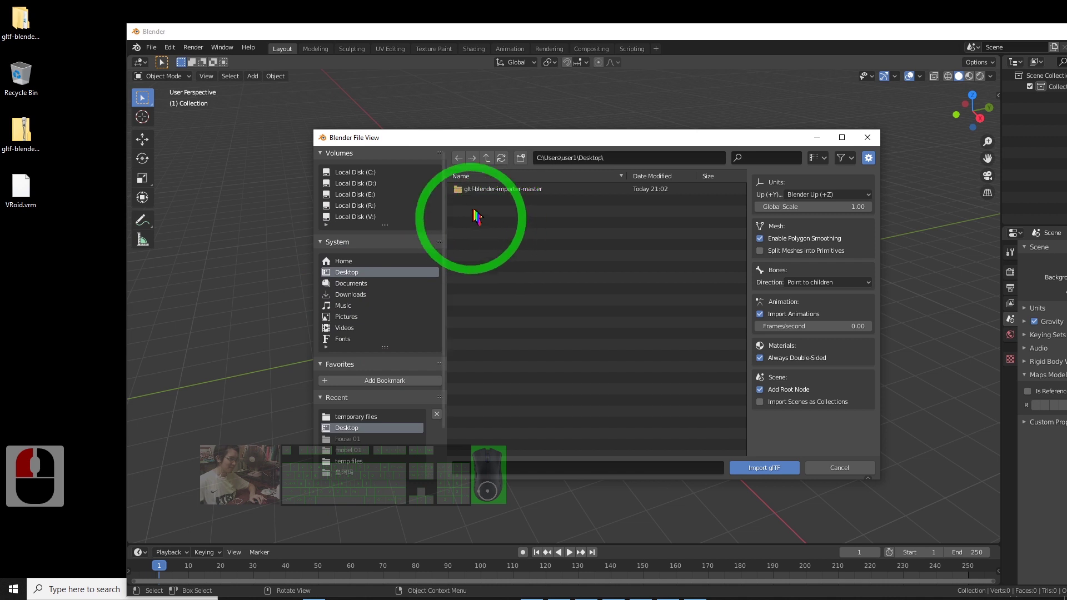
pyautogui.click(851, 160)
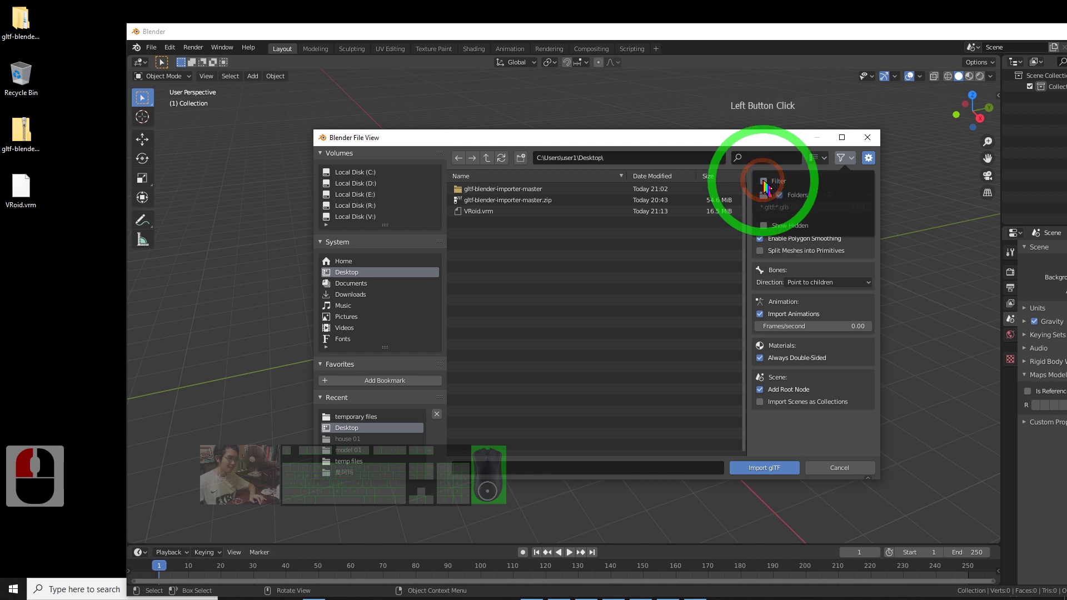
pyautogui.click(477, 211)
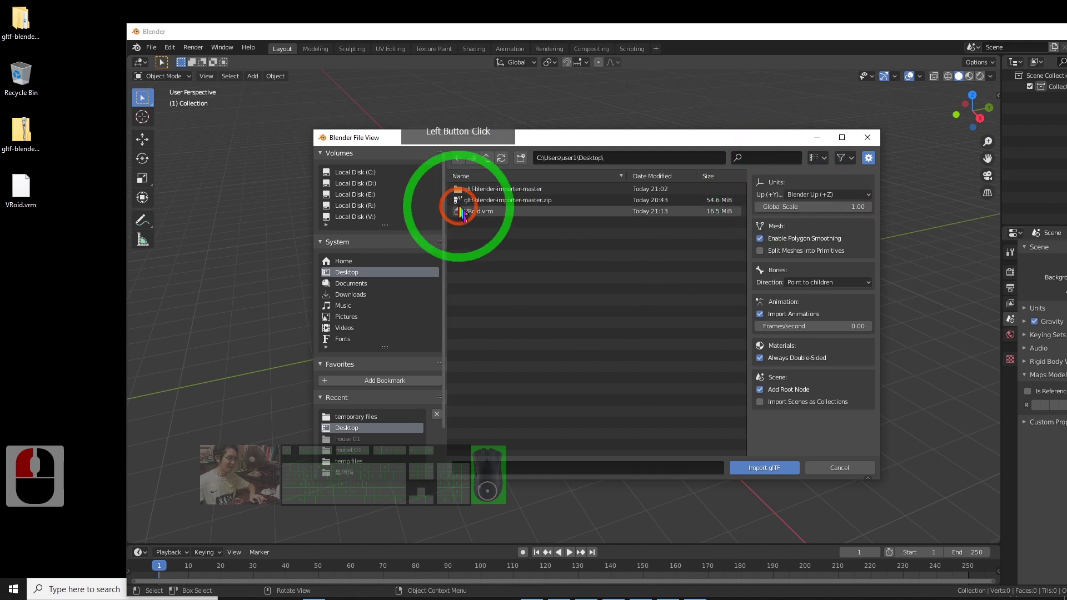
pyautogui.doubleClick(481, 215)
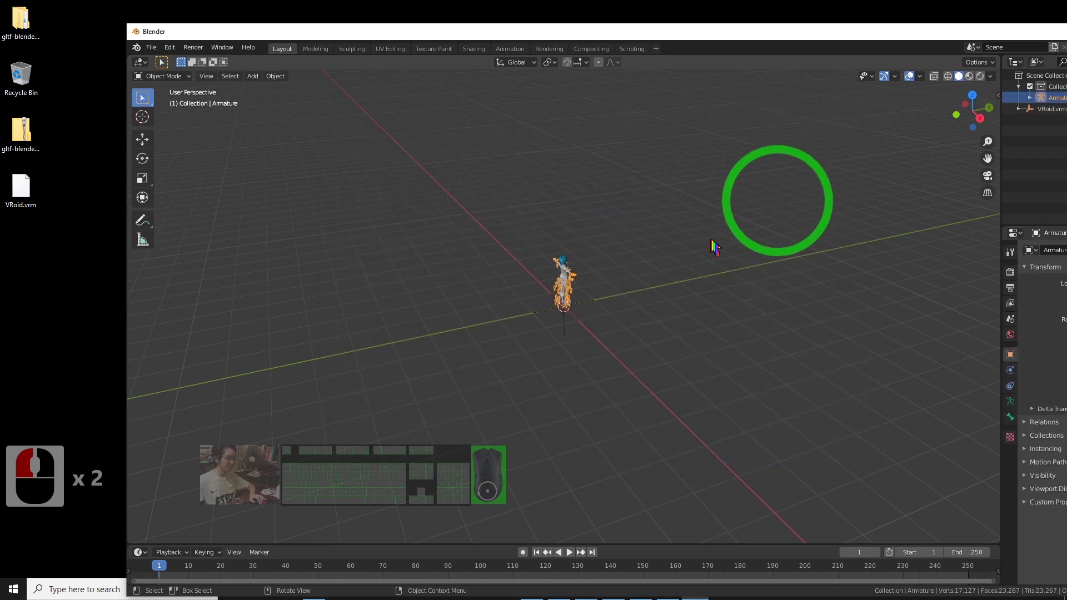
# Step: Examine the imported character's mesh and armature bones up close and from the side and front
pyautogui.scroll(6, 653, 298)
pyautogui.moveTo(775, 221); pyautogui.dragTo(770, 210, button='middle')
pyautogui.moveTo(986, 157); pyautogui.dragTo(967, 211)
pyautogui.rightClick(790, 274)
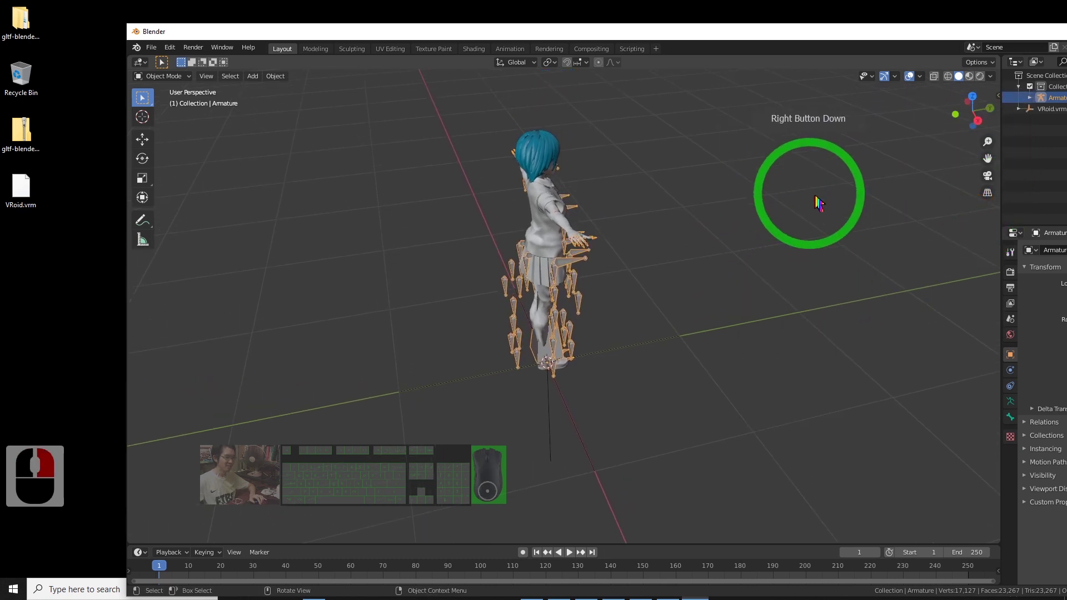
pyautogui.moveTo(841, 217); pyautogui.dragTo(638, 167, button='middle')
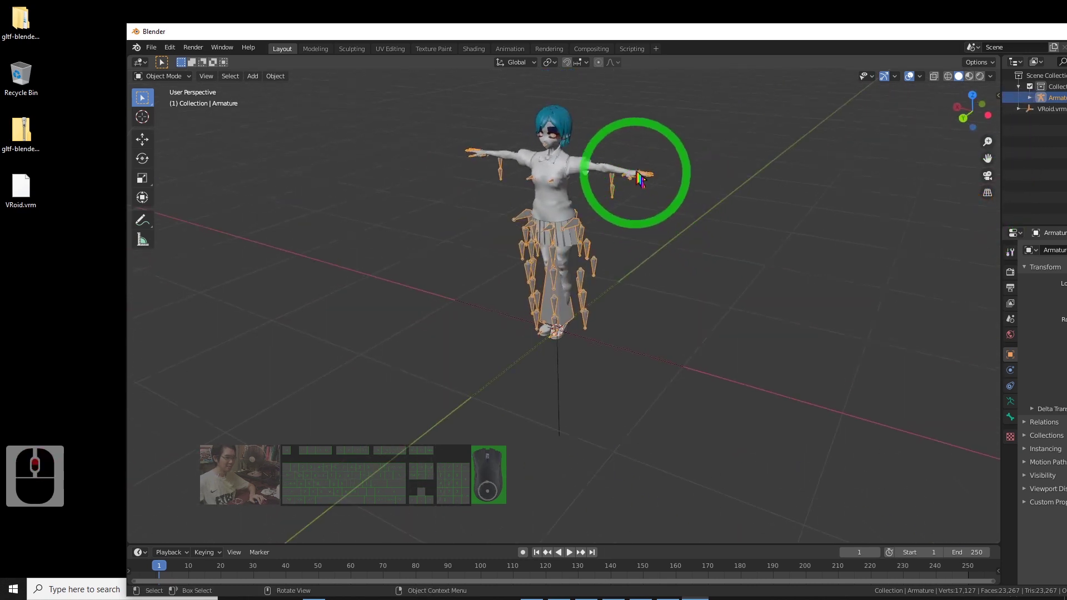
pyautogui.scroll(6, 785, 174)
pyautogui.scroll(-5, 781, 174)
pyautogui.moveTo(776, 176); pyautogui.dragTo(804, 162, button='middle')
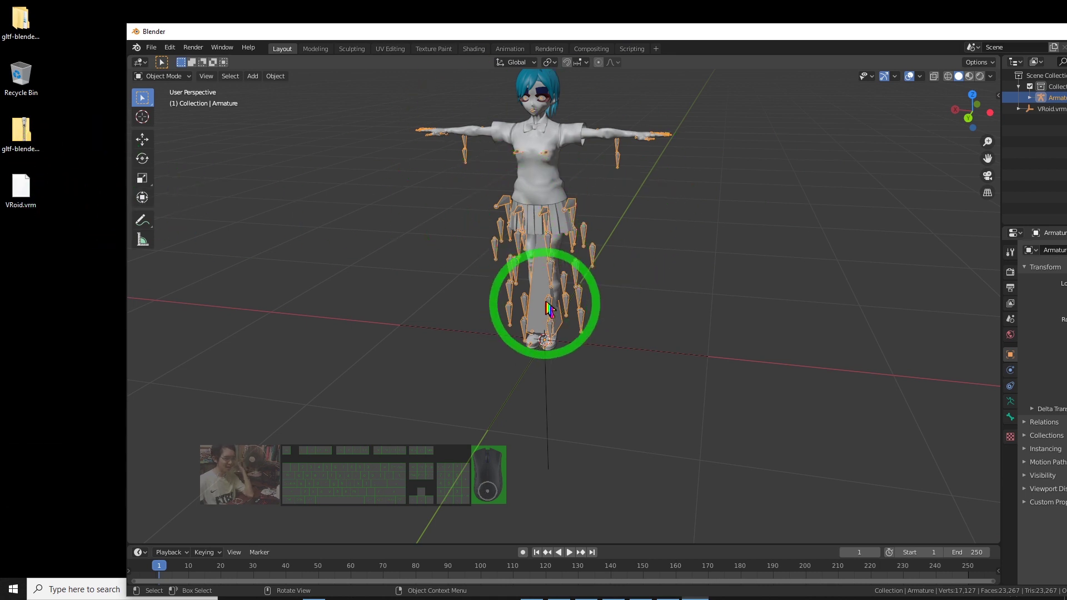
pyautogui.scroll(3, 732, 241)
pyautogui.scroll(-4, 745, 224)
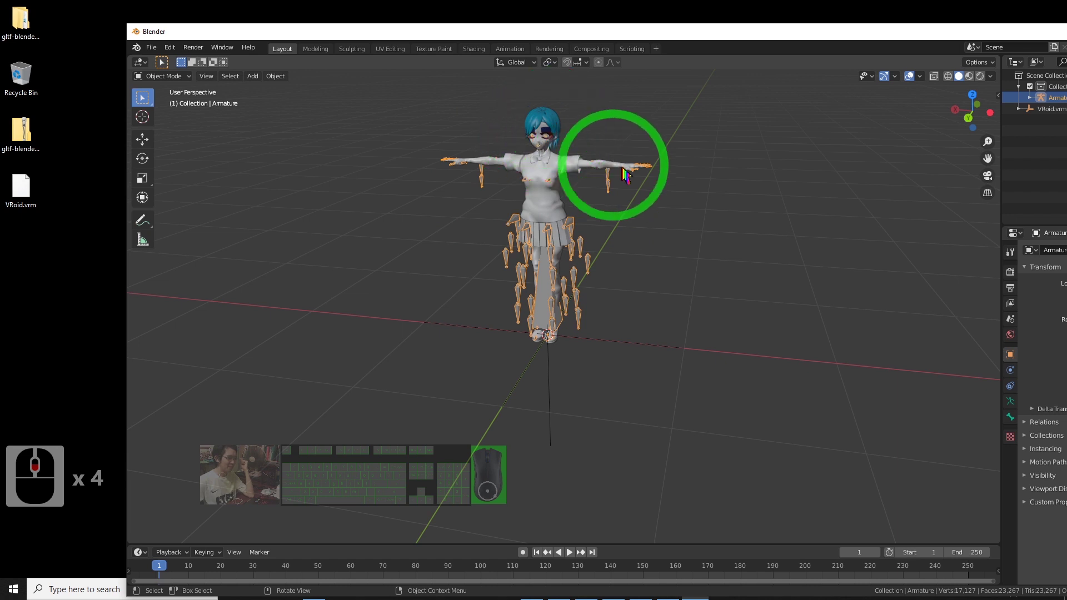
pyautogui.scroll(2, 578, 161)
pyautogui.moveTo(708, 169); pyautogui.dragTo(684, 195, button='middle')
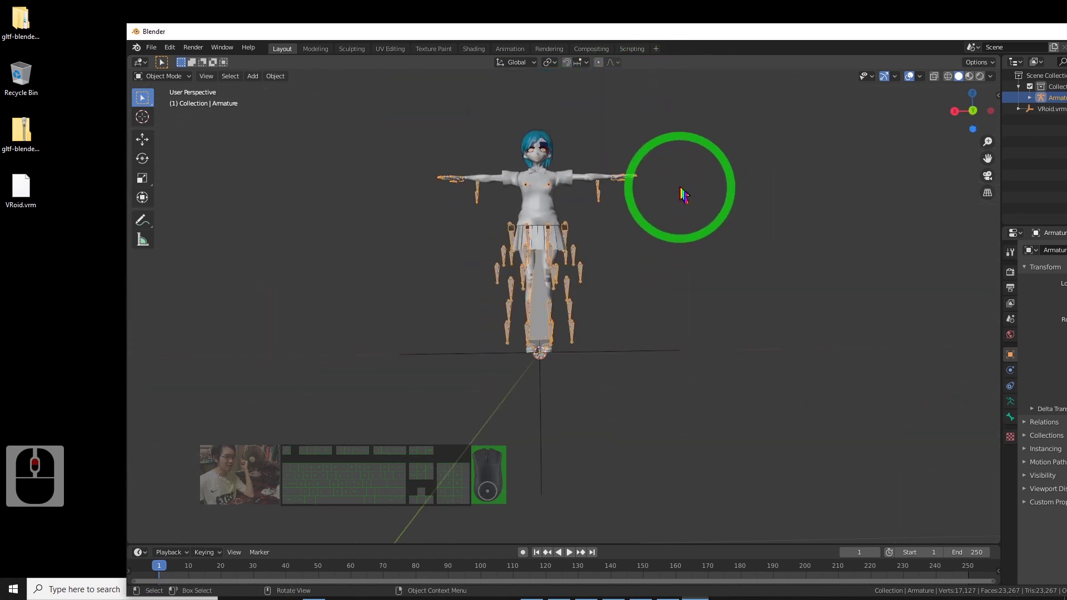
# Step: Switch the viewport shading to Material Preview and inspect the character's textured face, uniform and legs
pyautogui.click(969, 77)
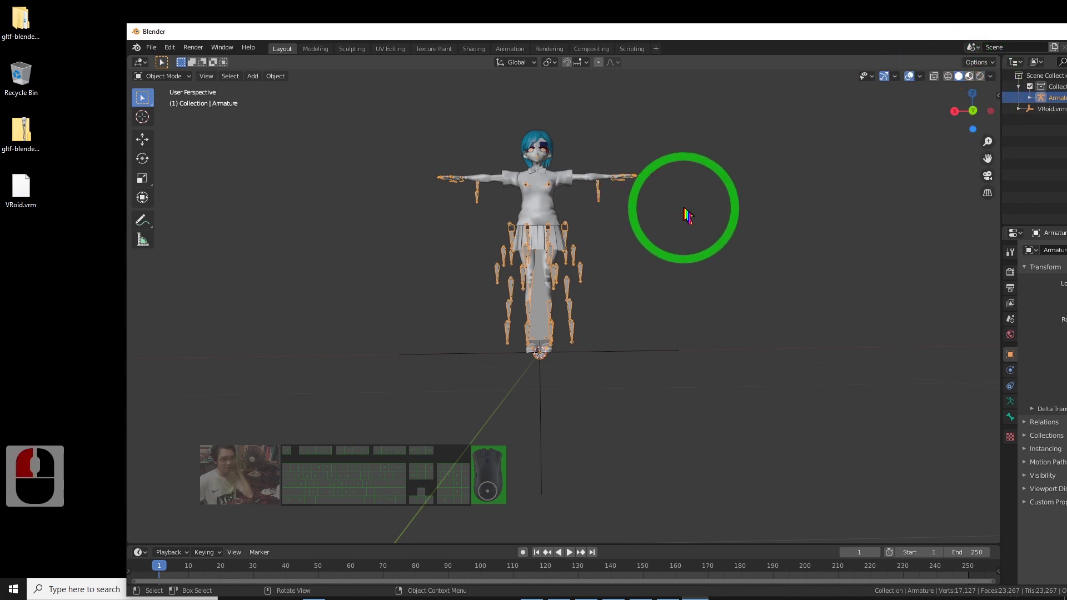
pyautogui.scroll(3, 734, 207)
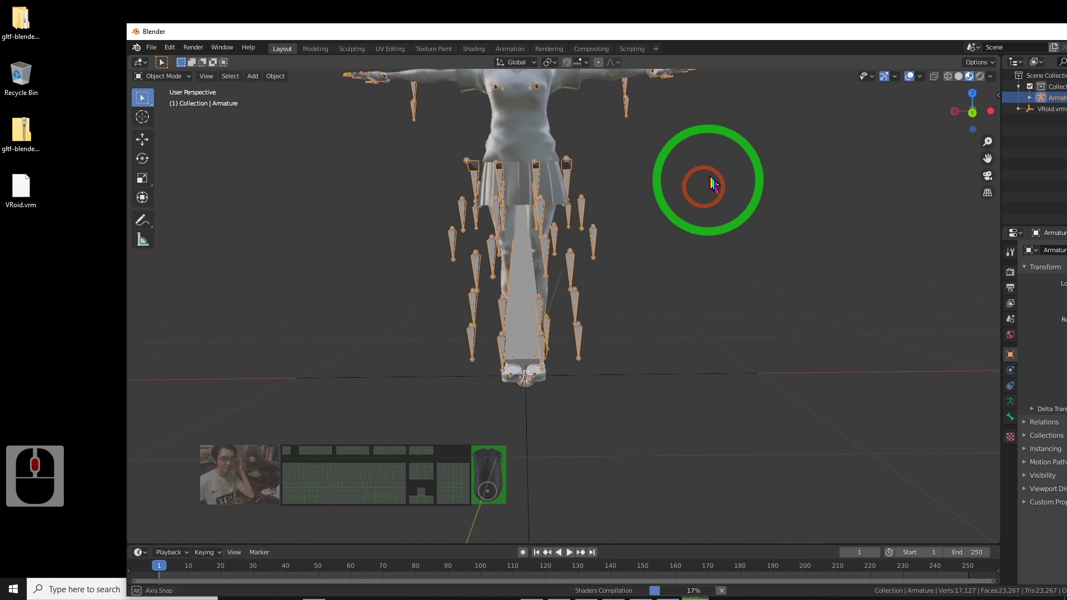
pyautogui.scroll(-3, 717, 178)
pyautogui.moveTo(698, 177); pyautogui.dragTo(676, 238, button='middle')
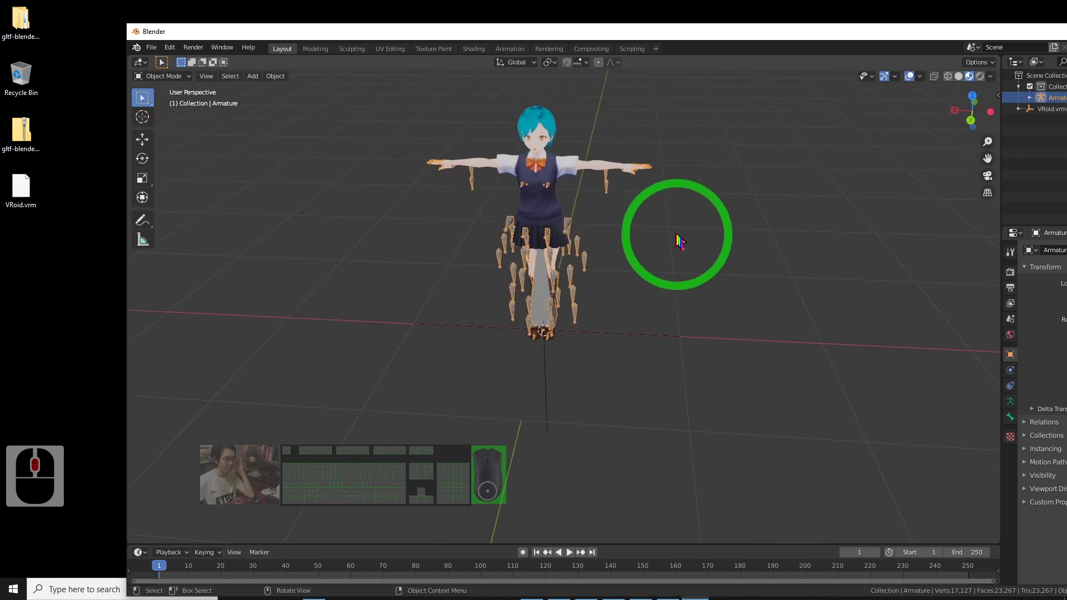
pyautogui.scroll(4, 647, 161)
pyautogui.moveTo(722, 150); pyautogui.dragTo(743, 152, button='middle')
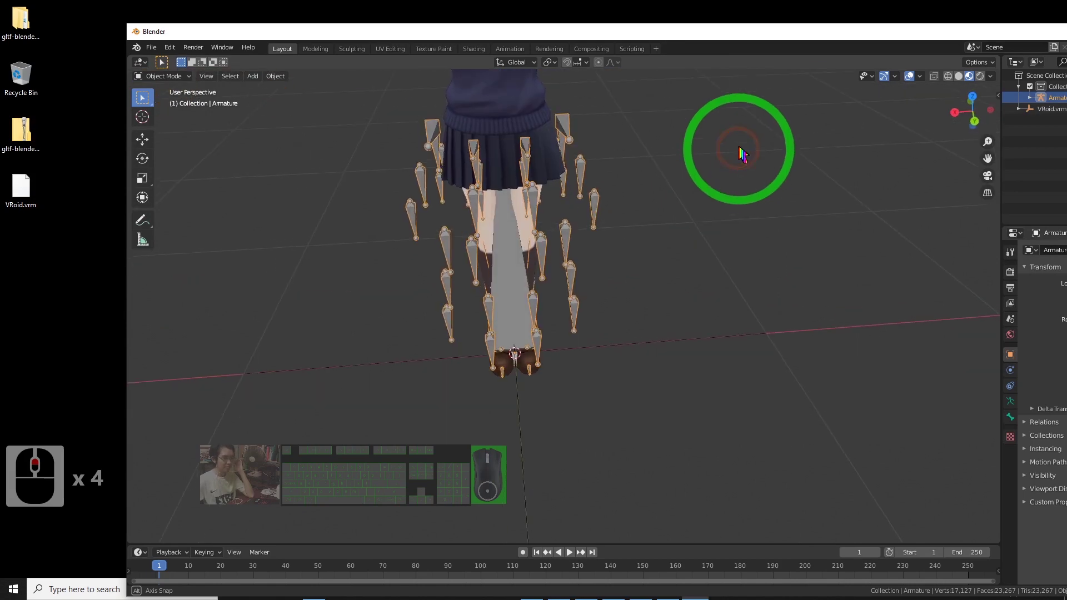
pyautogui.moveTo(987, 158); pyautogui.dragTo(758, 369)
pyautogui.scroll(-2, 691, 358)
pyautogui.scroll(2, 743, 362)
pyautogui.scroll(-2, 767, 381)
pyautogui.moveTo(767, 381)
pyautogui.mouseDown(button='middle')
pyautogui.moveTo(703, 357)
pyautogui.moveTo(584, 358)
pyautogui.moveTo(580, 383)
pyautogui.moveTo(750, 381)
pyautogui.mouseUp(button='middle')
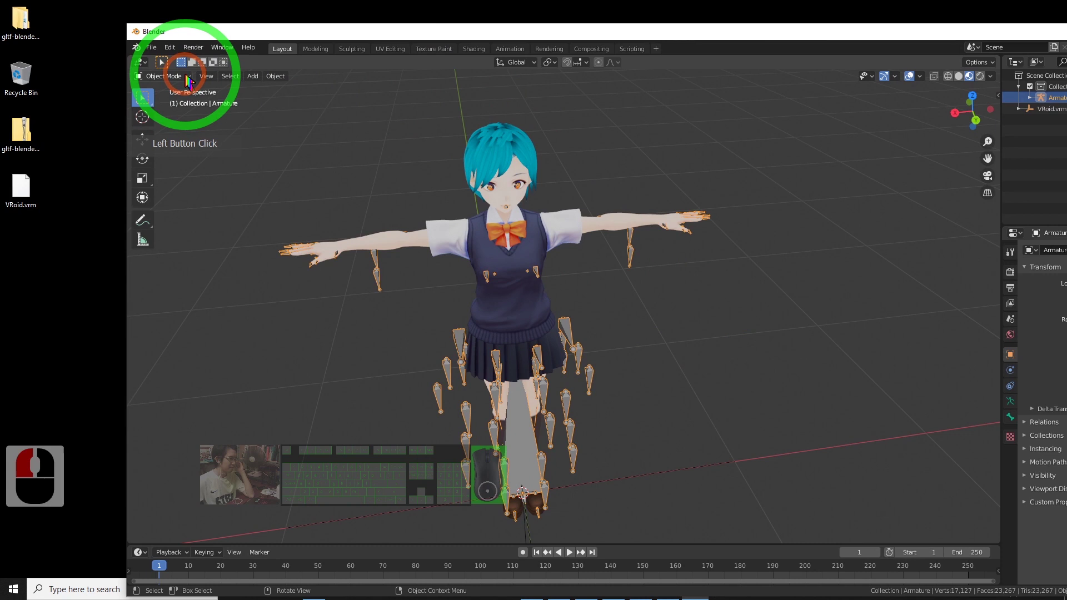
# Step: Deselect the armature and examine the textured character from different distances and angles
pyautogui.click(681, 110)
pyautogui.scroll(3, 692, 156)
pyautogui.scroll(-2, 708, 222)
pyautogui.moveTo(724, 357); pyautogui.dragTo(658, 332, button='middle')
pyautogui.scroll(-2, 622, 299)
pyautogui.scroll(3, 622, 299)
pyautogui.scroll(-2, 619, 314)
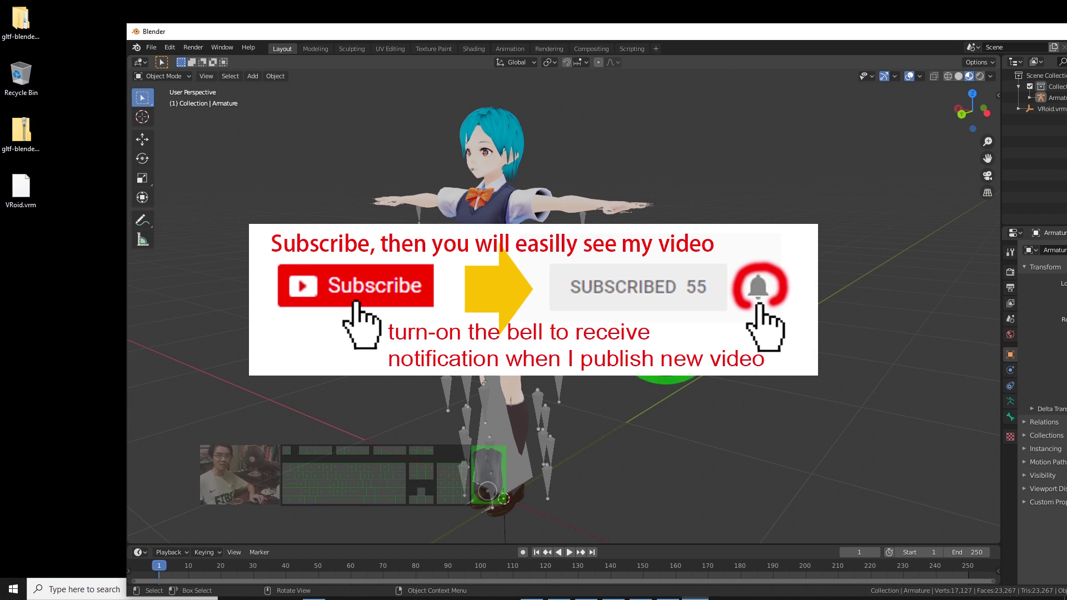
pyautogui.scroll(1, 656, 346)
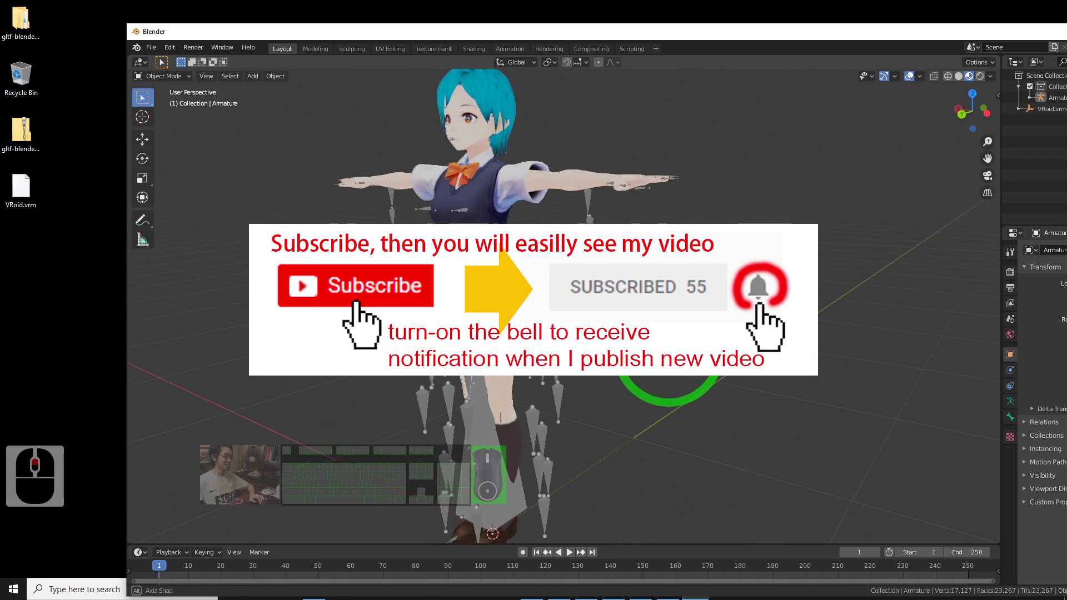
pyautogui.moveTo(661, 350); pyautogui.dragTo(676, 354, button='middle')
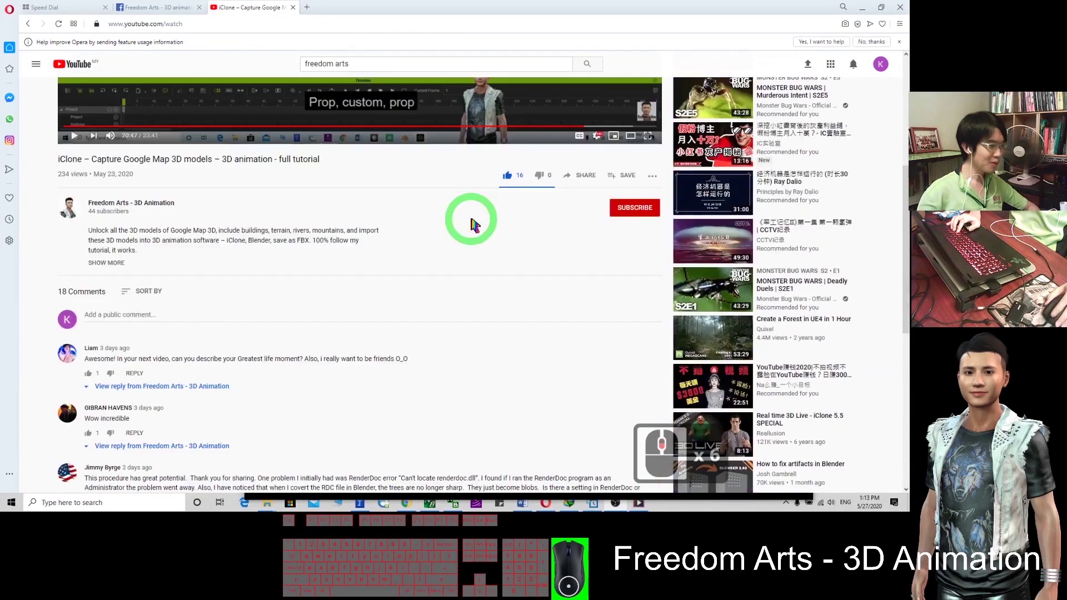
# Step: On the YouTube video page, subscribe to the Freedom Arts - 3D Animation channel and set its notifications to All
pyautogui.scroll(-1, 607, 259)
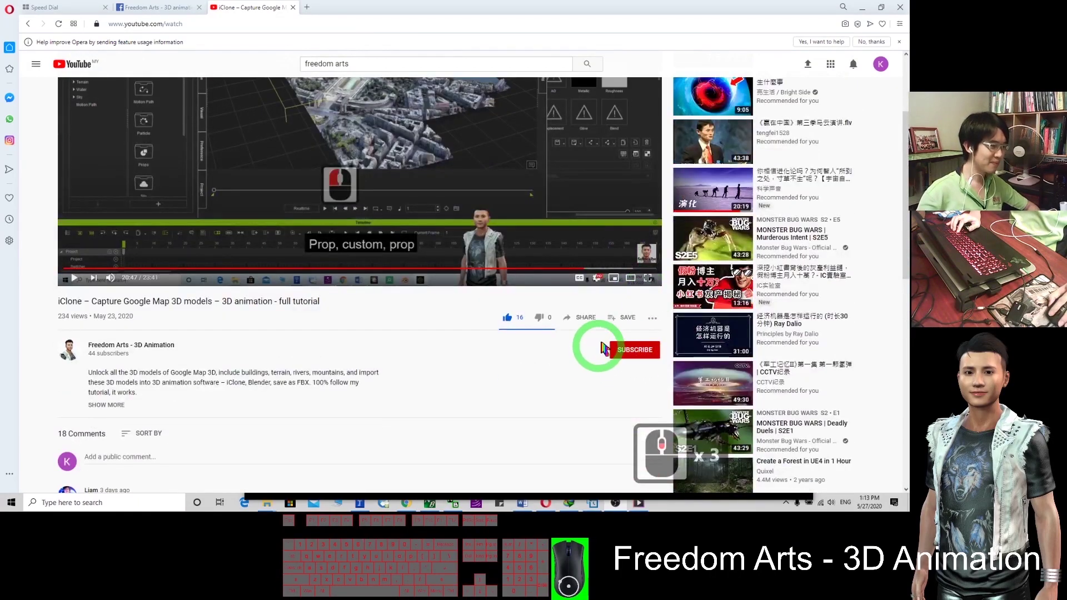
pyautogui.click(632, 355)
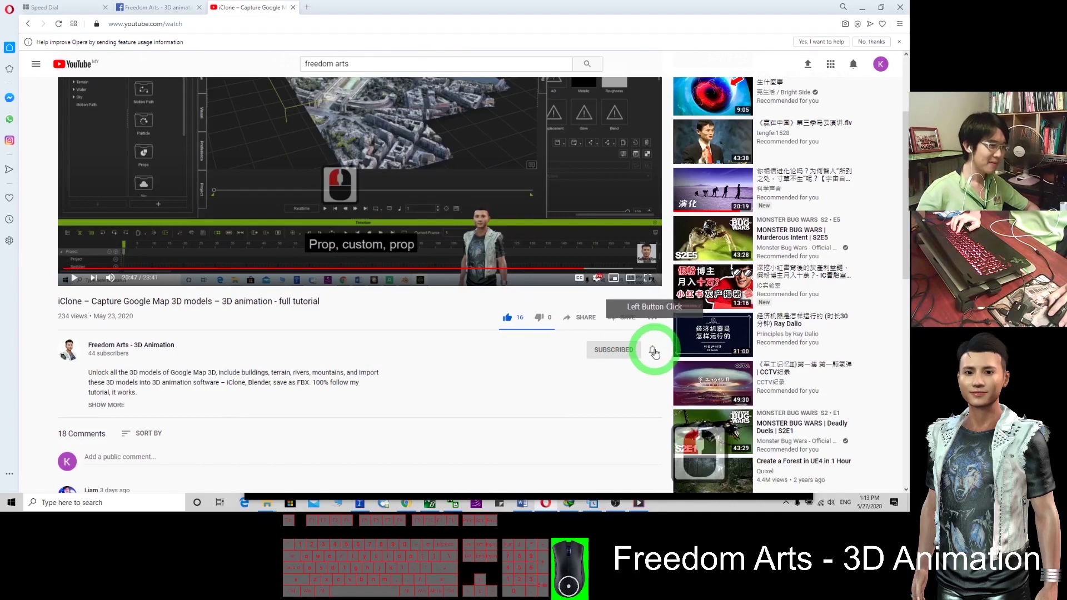
pyautogui.click(653, 352)
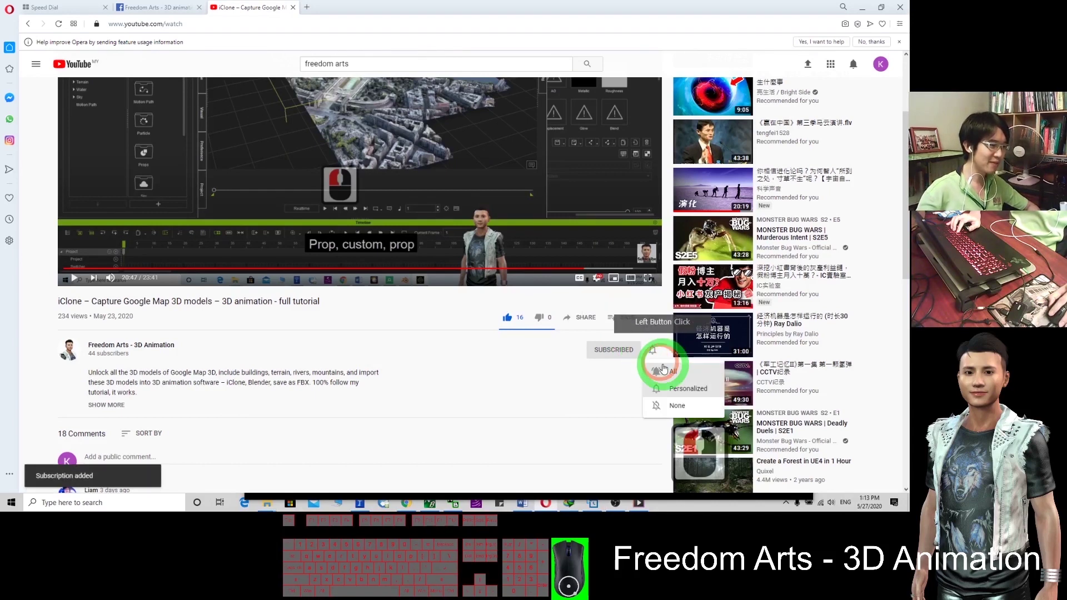
pyautogui.click(657, 373)
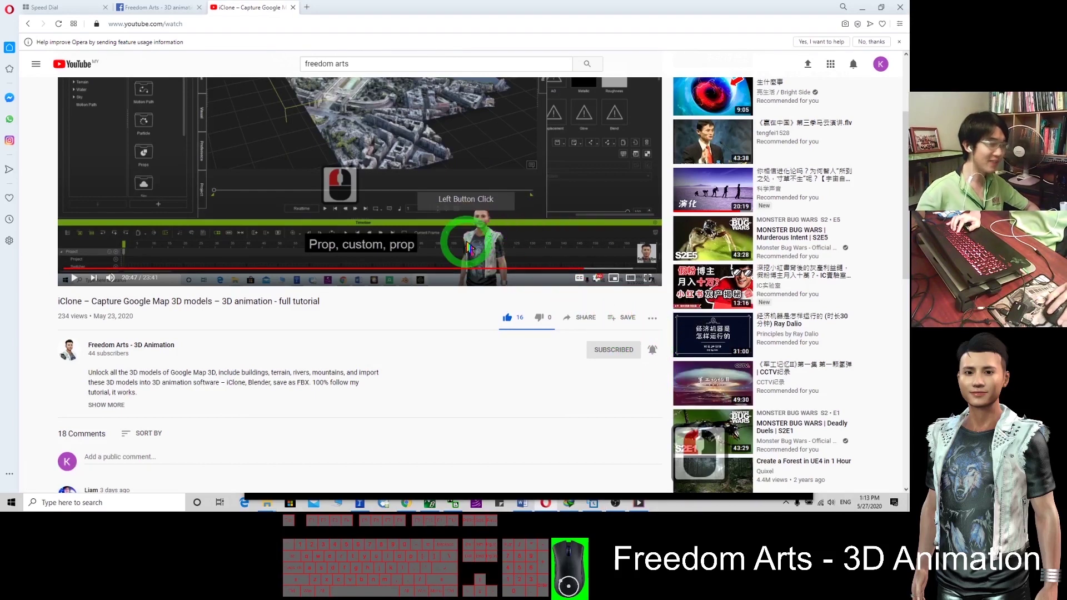